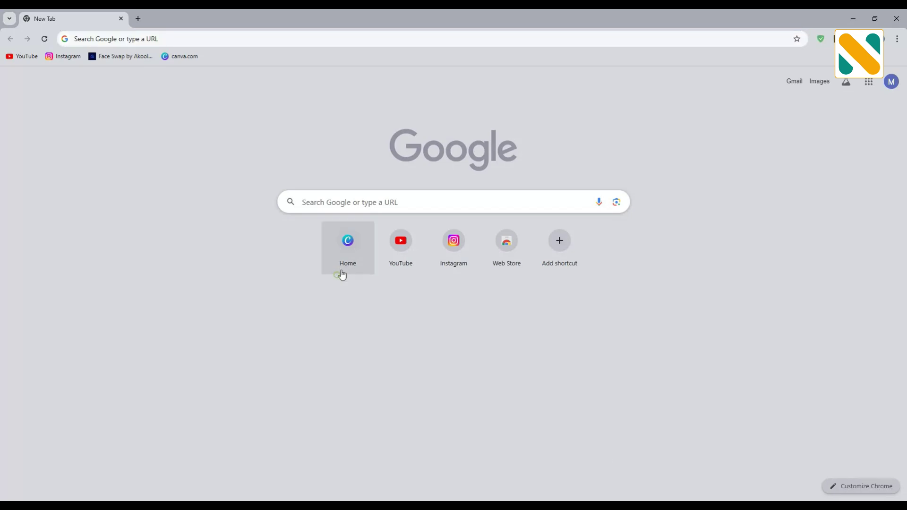
# Create a blank custom-size design of 1080 × 1080 px from the Canva home page.
pyautogui.click(347, 259)
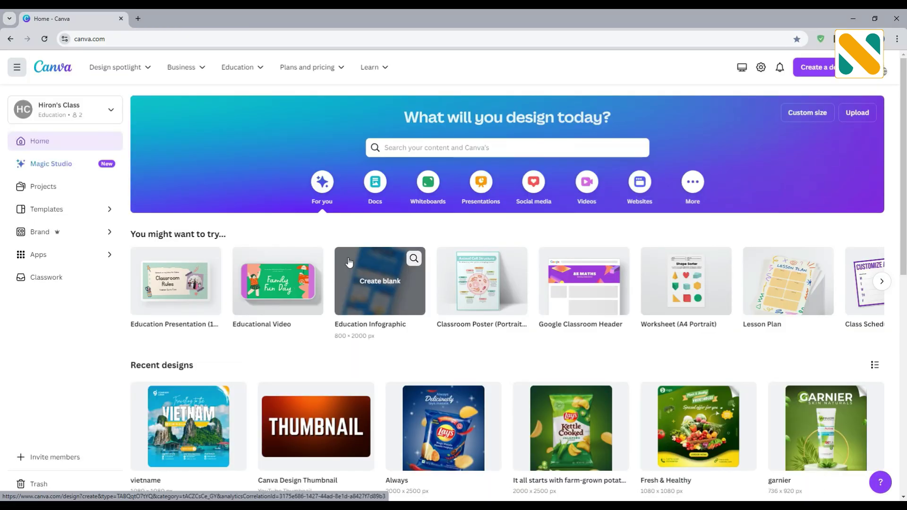
pyautogui.click(808, 113)
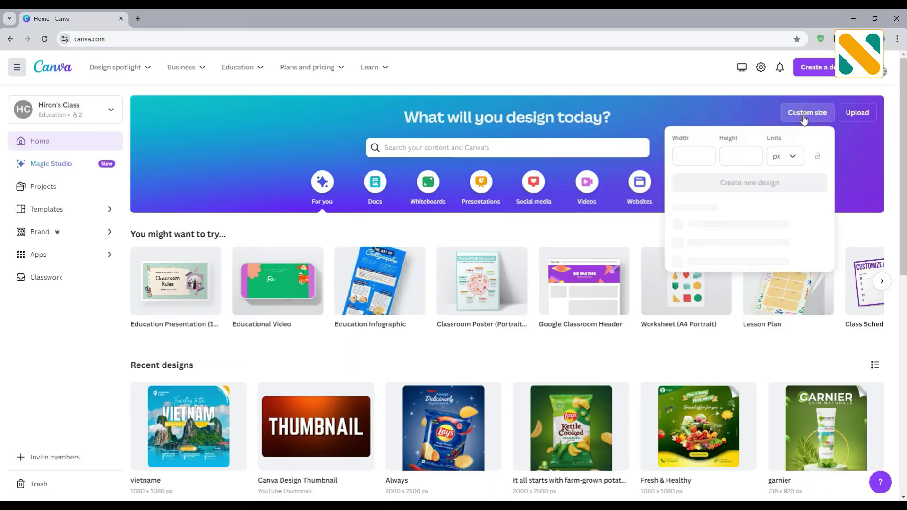
pyautogui.write('1')
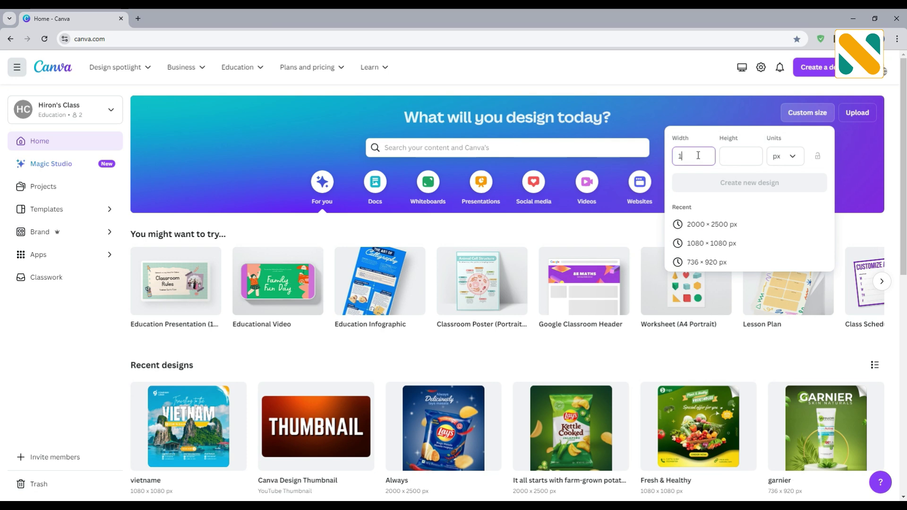
pyautogui.write('080')
pyautogui.click(730, 158)
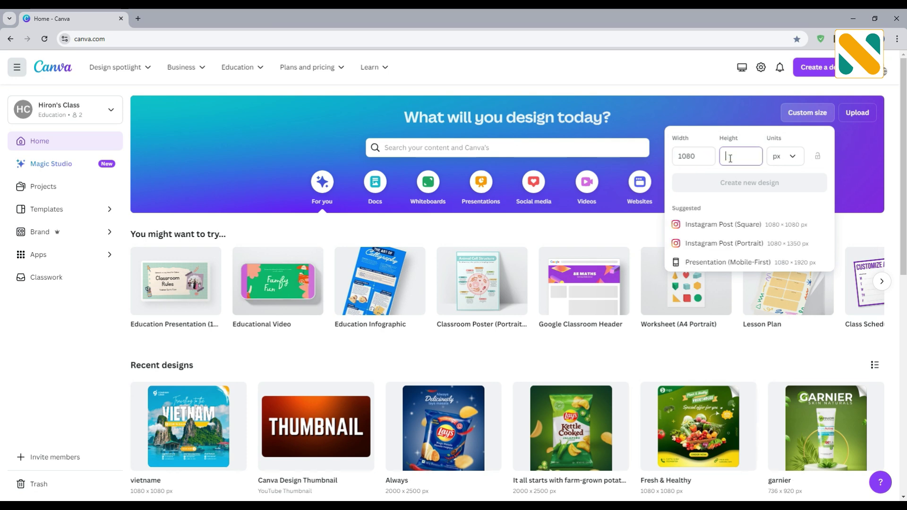
pyautogui.write('1080')
pyautogui.press('Return')
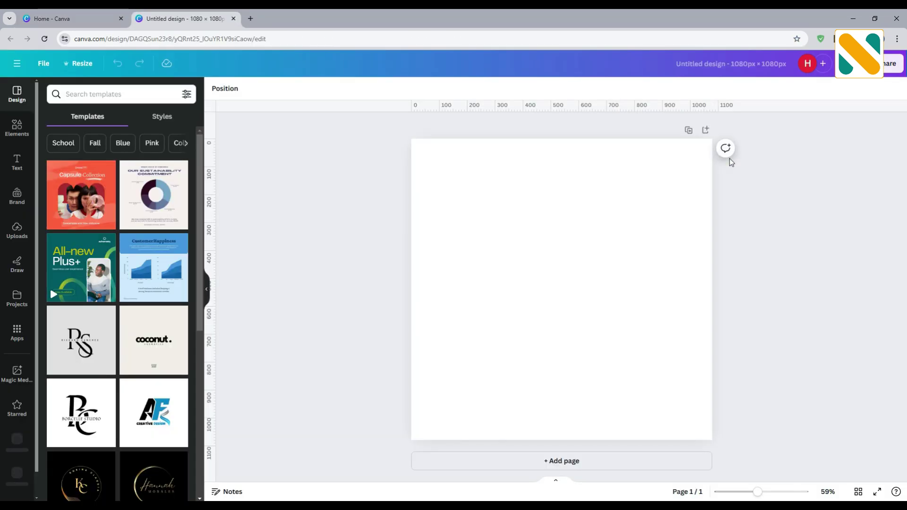
# Fill the page background with a deep dark green, #29660F.
pyautogui.click(628, 176)
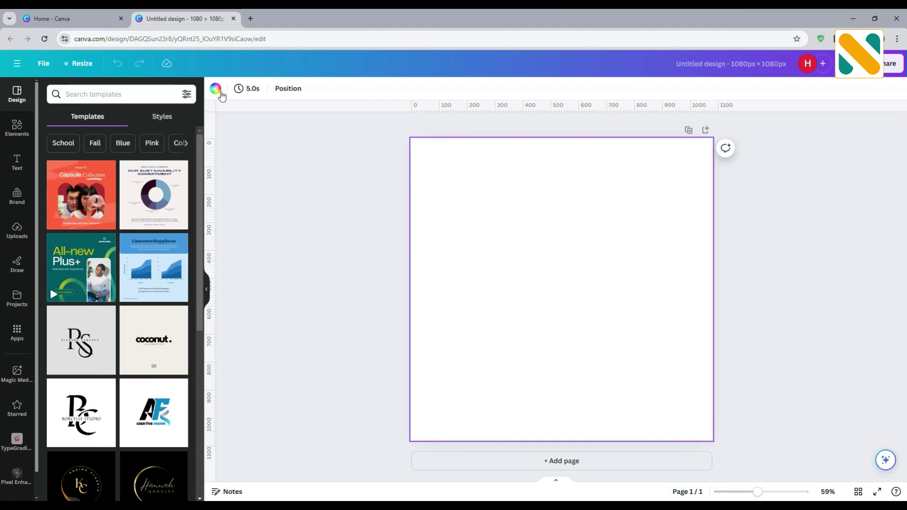
pyautogui.click(216, 89)
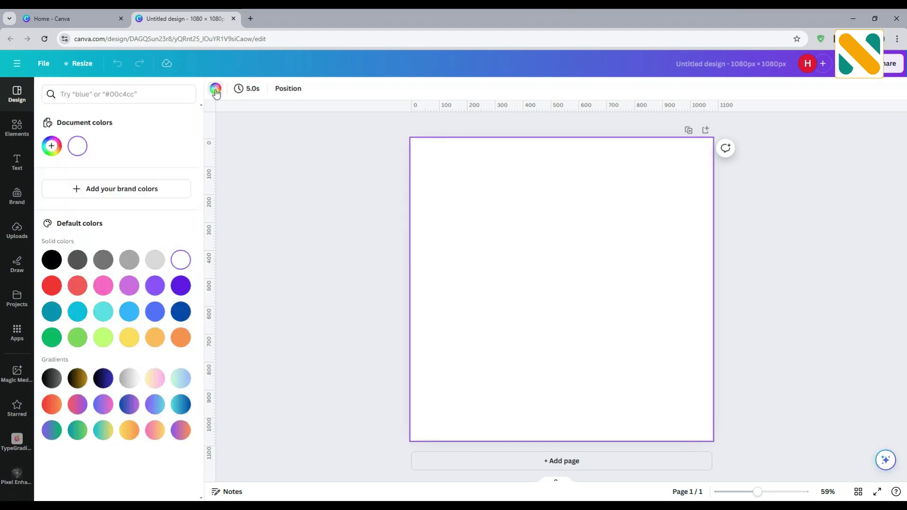
pyautogui.click(76, 338)
pyautogui.click(51, 146)
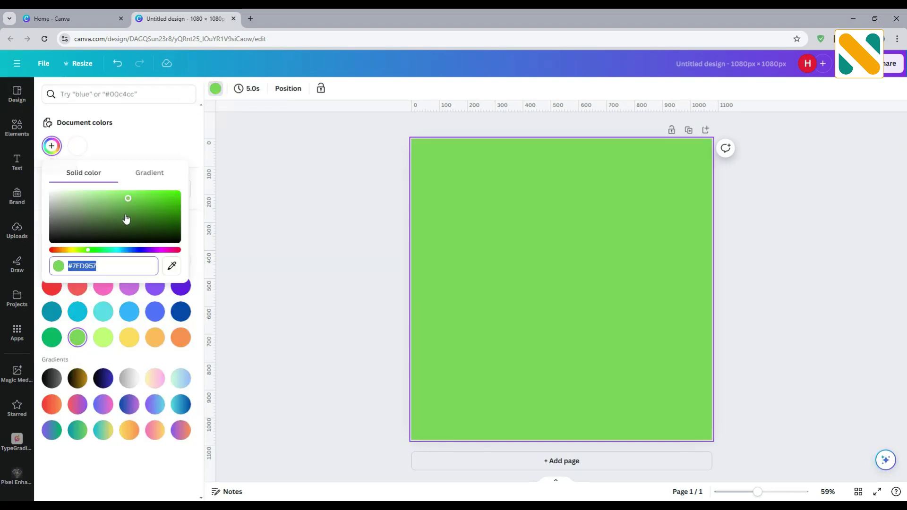
pyautogui.click(136, 219)
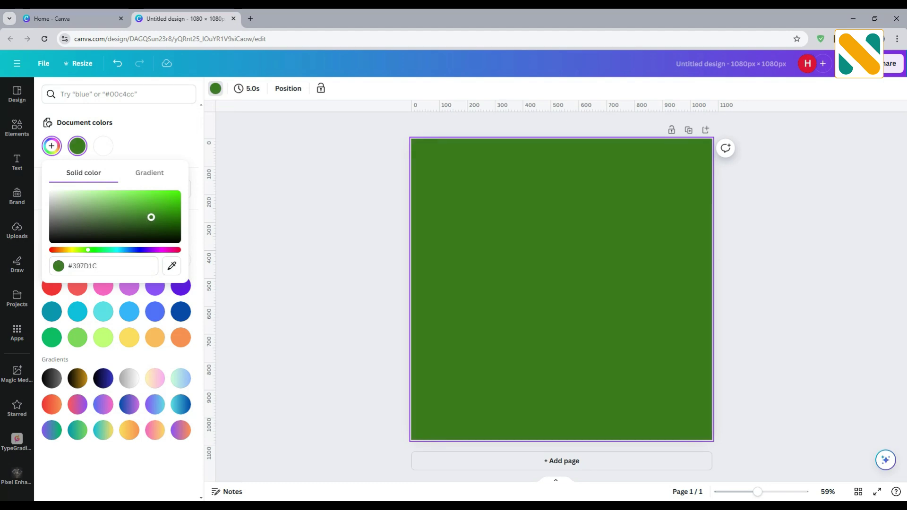
pyautogui.moveTo(151, 216); pyautogui.dragTo(156, 220)
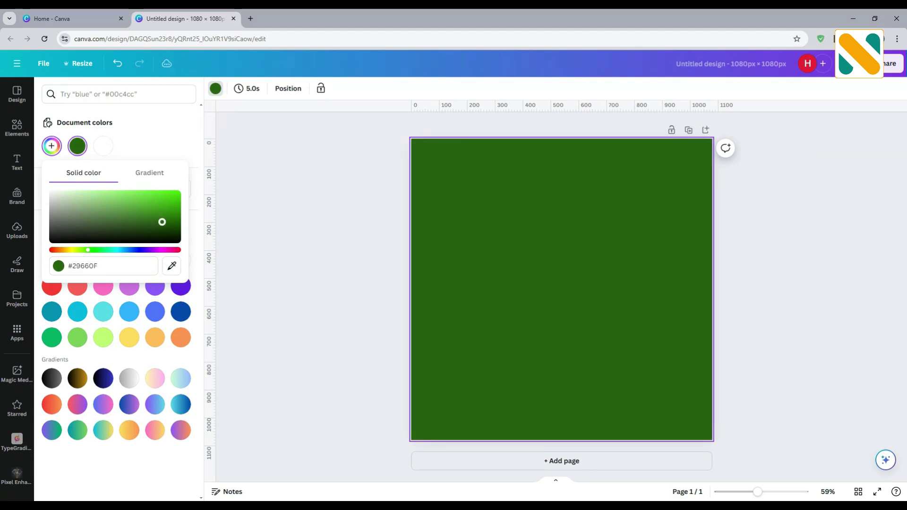
pyautogui.click(296, 191)
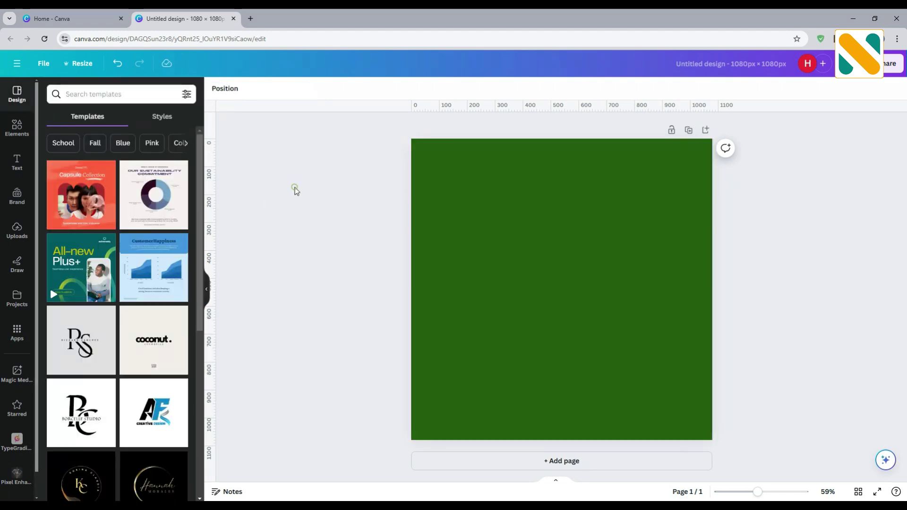
# Upload the Bottle image from the computer and place it centred on the page.
pyautogui.click(24, 242)
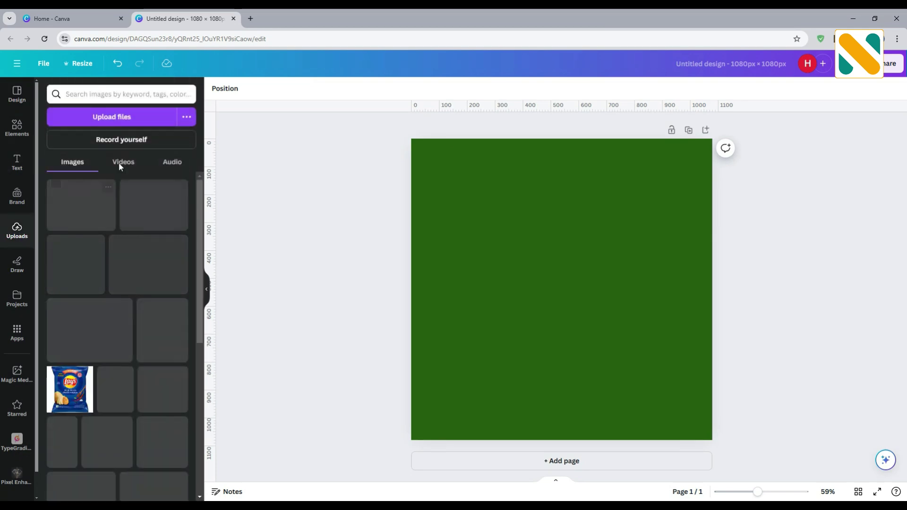
pyautogui.click(140, 117)
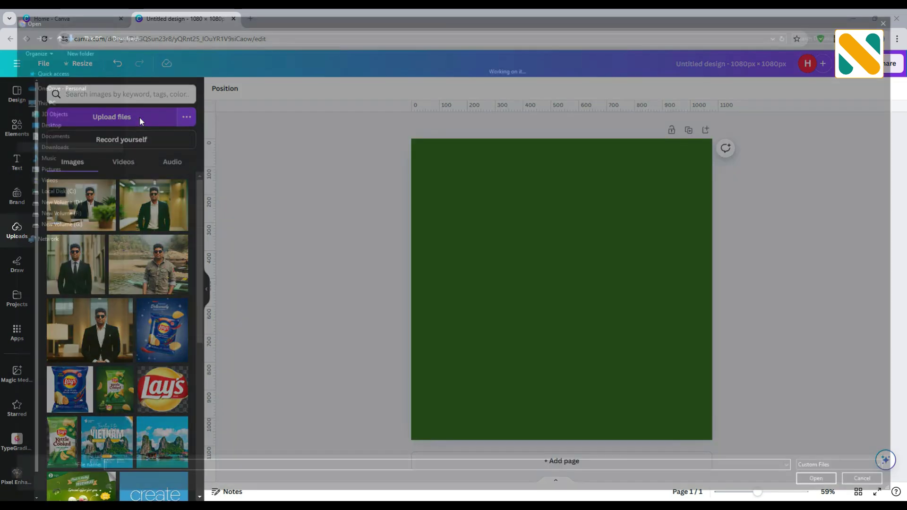
pyautogui.doubleClick(249, 90)
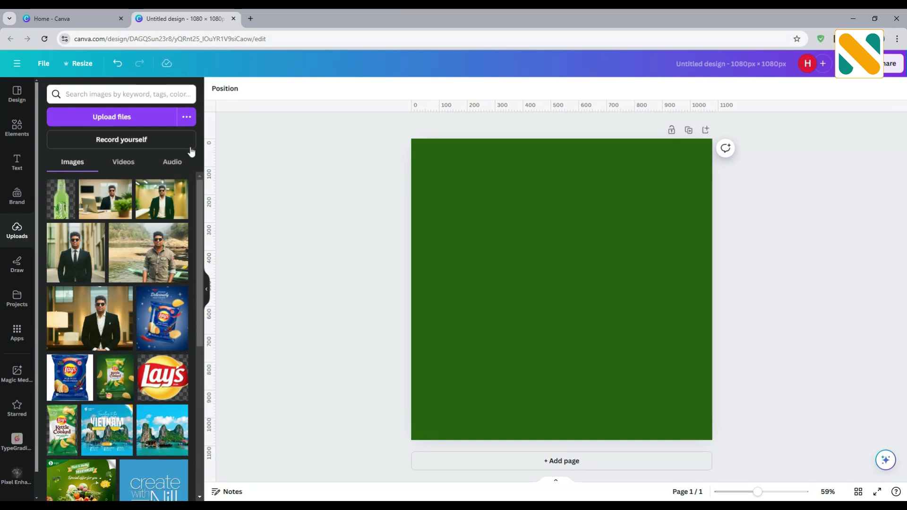
pyautogui.click(68, 206)
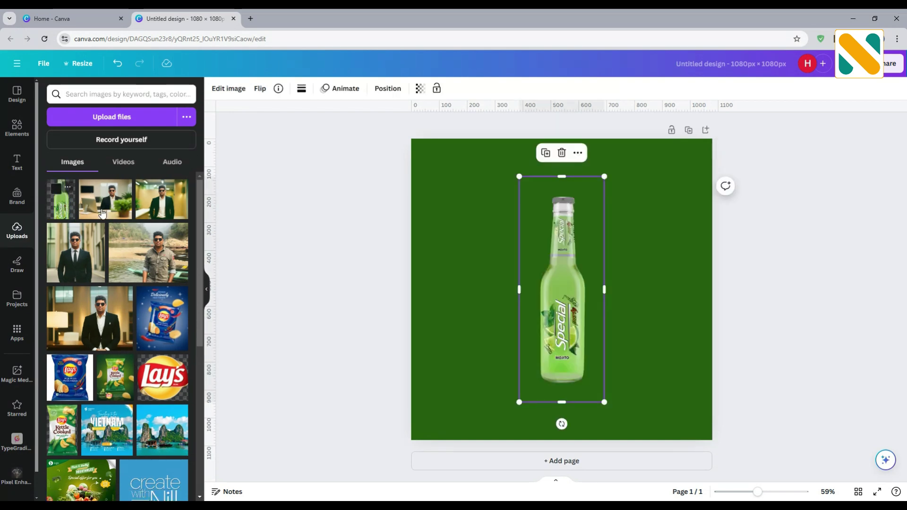
# Raise the bottle image's contrast to 10 and apply the Belvedere filter.
pyautogui.click(234, 90)
pyautogui.click(118, 107)
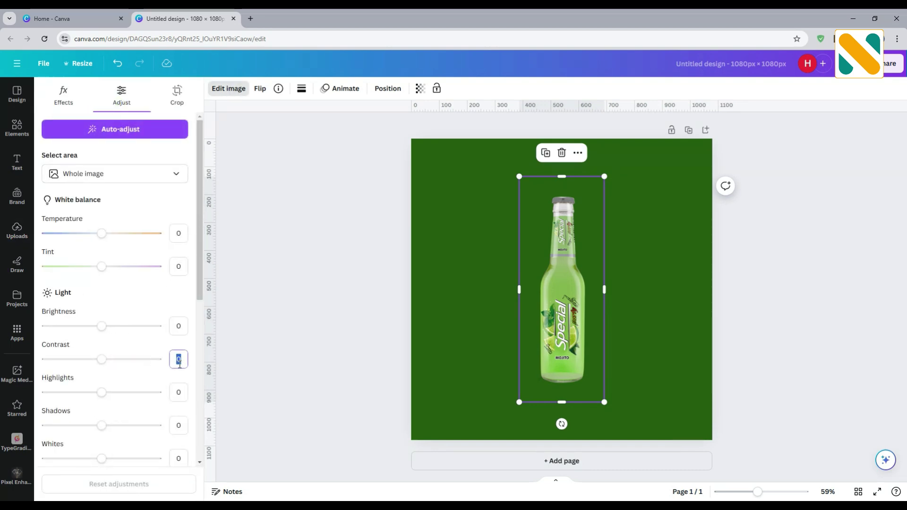
pyautogui.write('10')
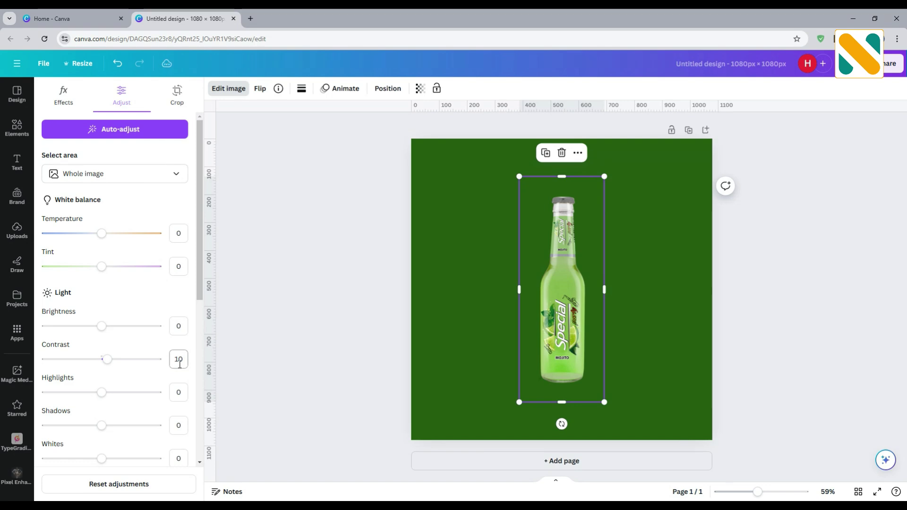
pyautogui.click(71, 104)
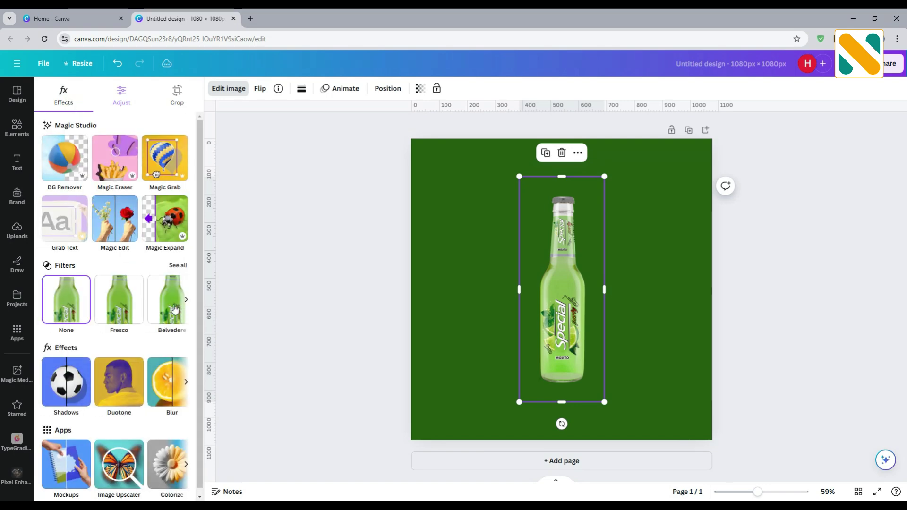
pyautogui.click(168, 310)
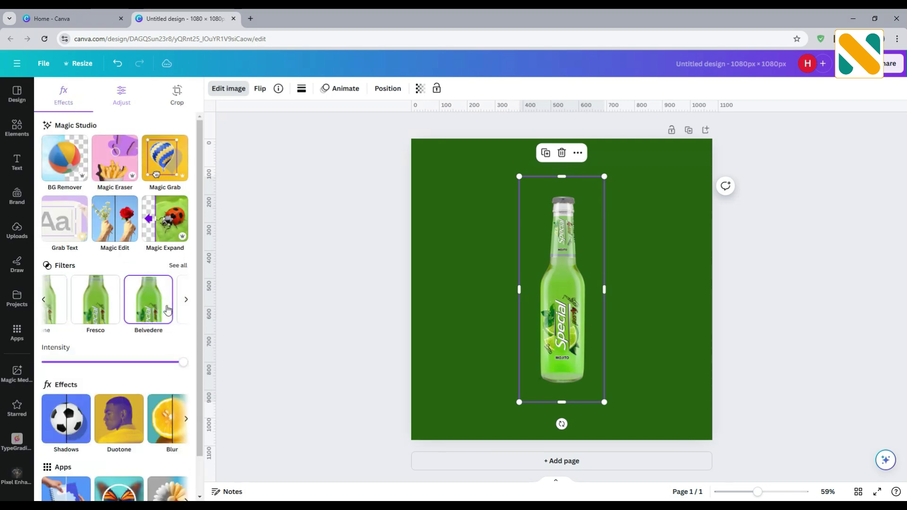
# Give the bottle a bright green Glow shadow with size 5, blur 10, intensity 100.
pyautogui.click(69, 401)
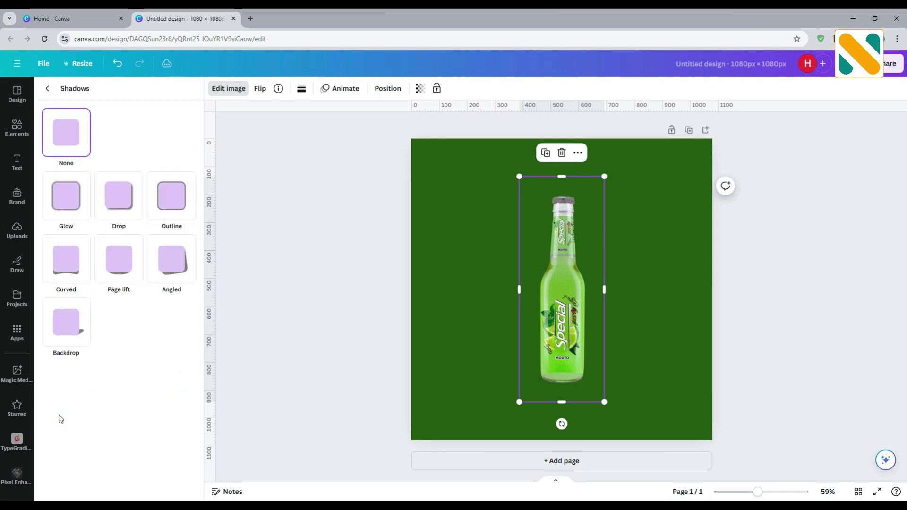
pyautogui.click(72, 194)
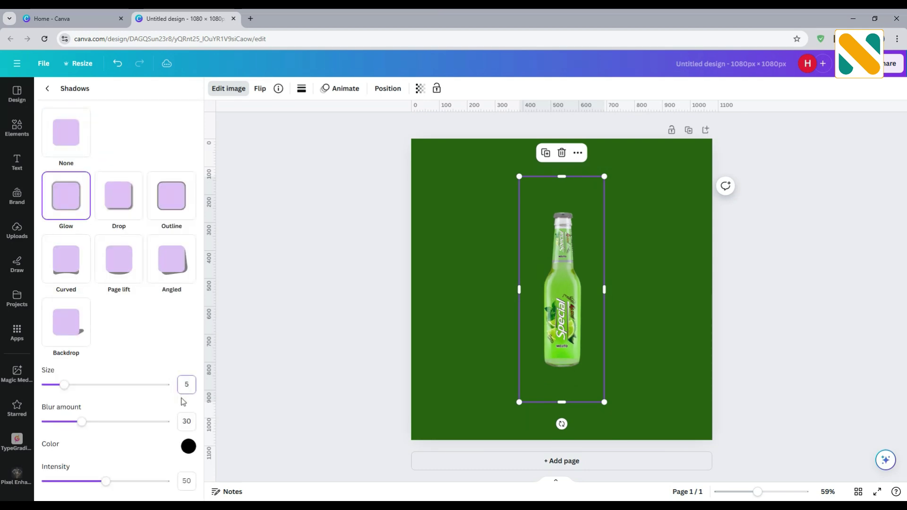
pyautogui.click(184, 419)
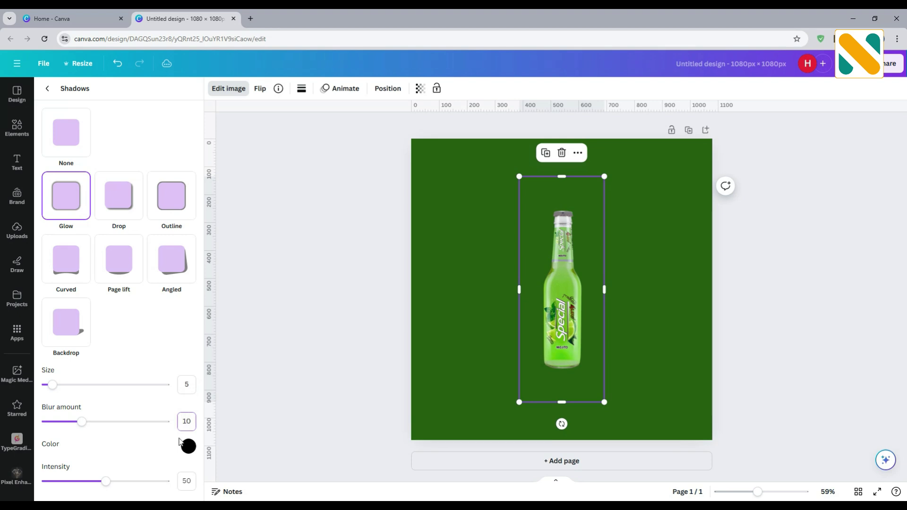
pyautogui.click(186, 482)
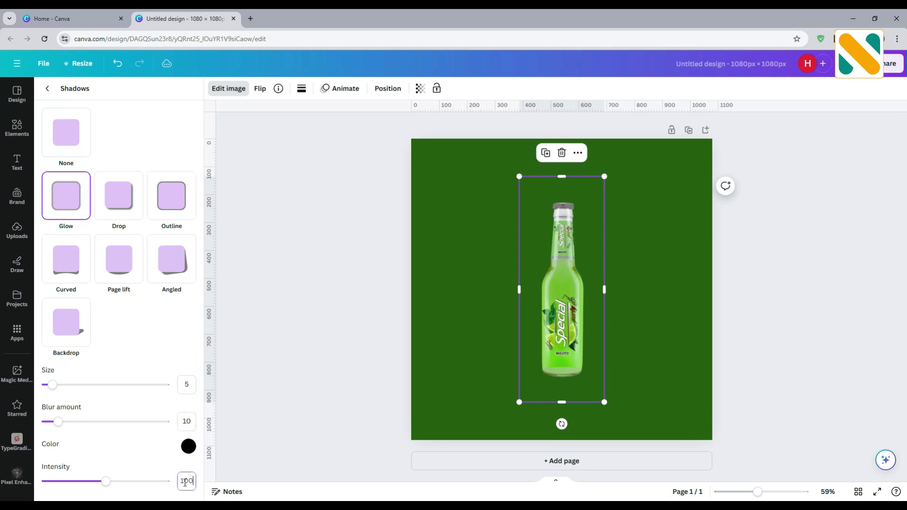
pyautogui.click(186, 449)
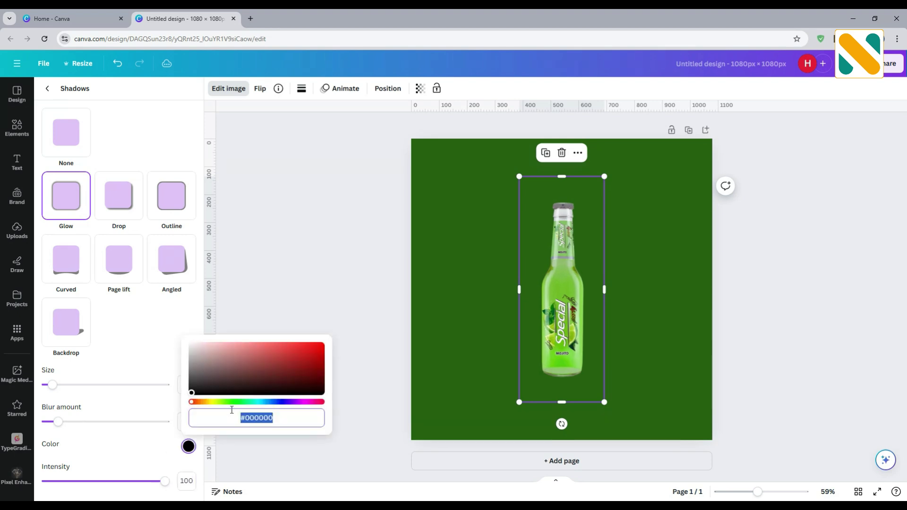
pyautogui.write('#91ED2A')
pyautogui.press('Return')
pyautogui.click(323, 284)
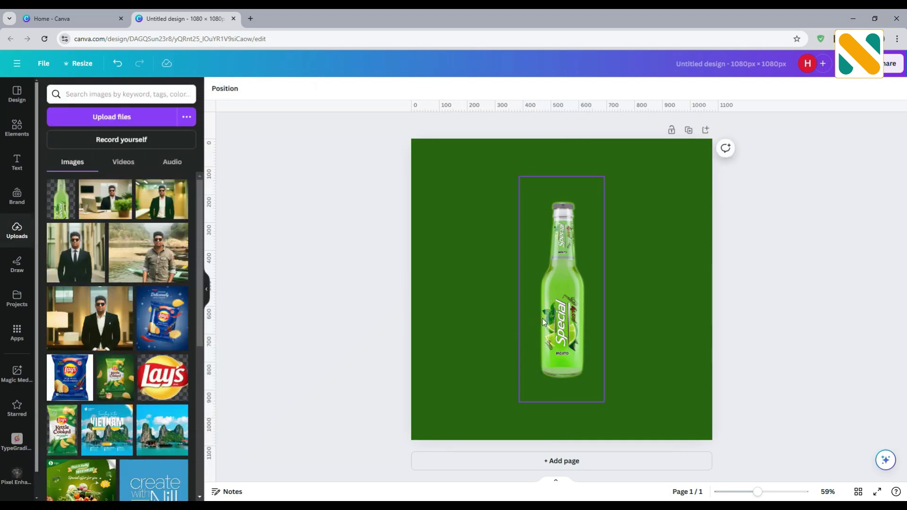
pyautogui.click(586, 378)
# Enlarge and centre the bottle, then duplicate it and remove the copy's glow shadow.
pyautogui.moveTo(602, 398); pyautogui.dragTo(588, 336)
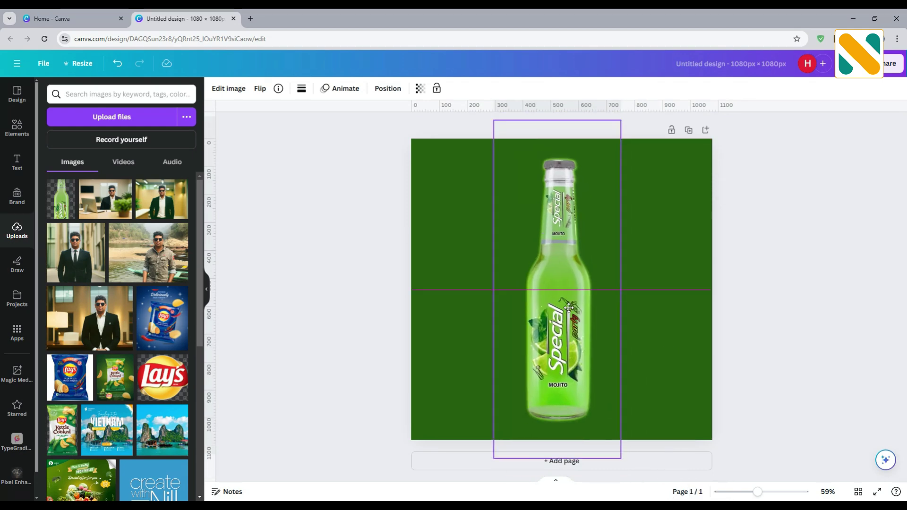
pyautogui.moveTo(621, 458); pyautogui.dragTo(614, 430)
pyautogui.moveTo(553, 312); pyautogui.dragTo(570, 330)
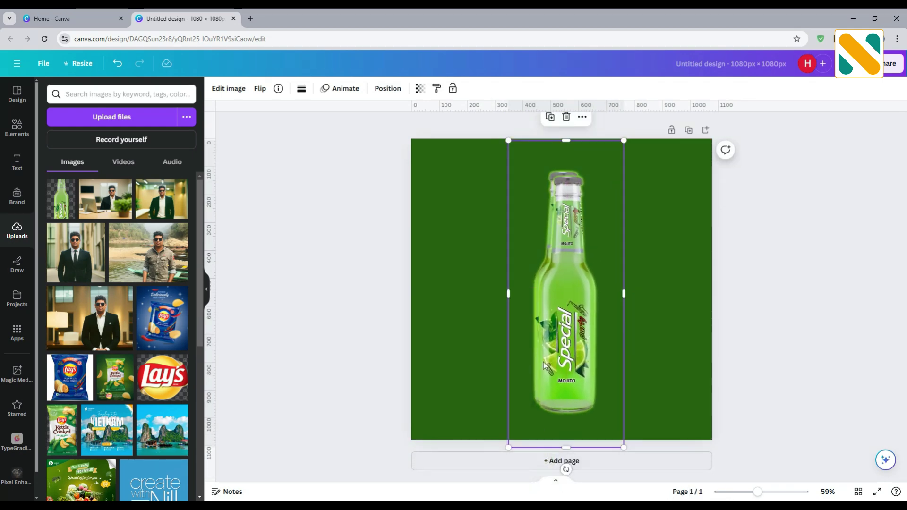
pyautogui.moveTo(544, 365); pyautogui.dragTo(482, 358)
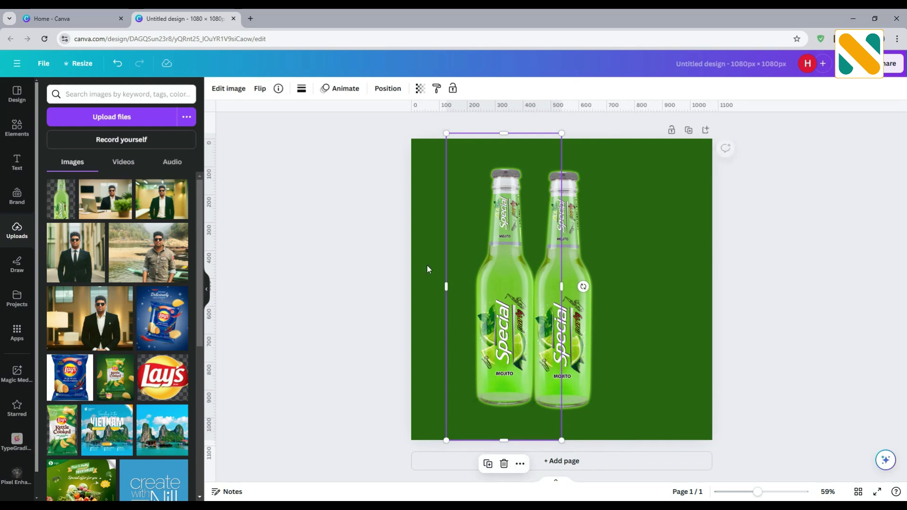
pyautogui.click(220, 90)
pyautogui.click(64, 426)
pyautogui.click(71, 141)
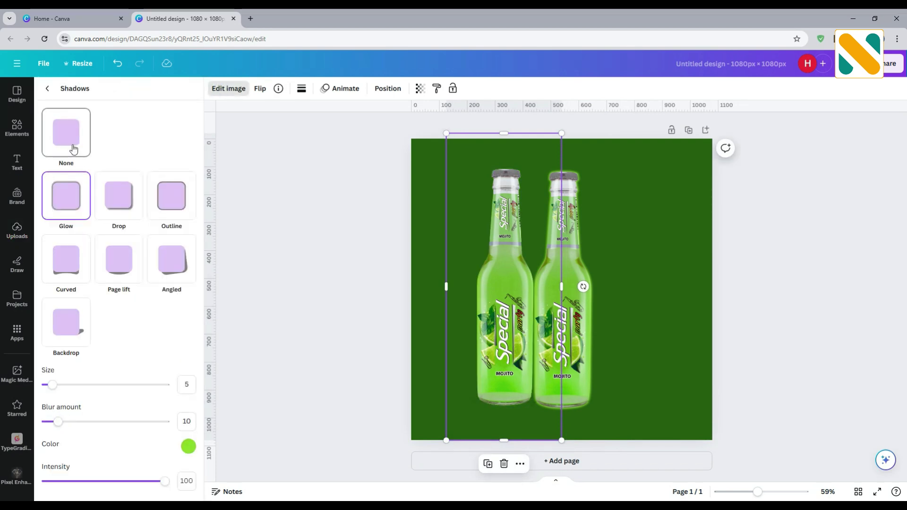
# Flip the bottle copy vertically and position it directly beneath the bottle as a reflection.
pyautogui.moveTo(506, 253); pyautogui.dragTo(568, 265)
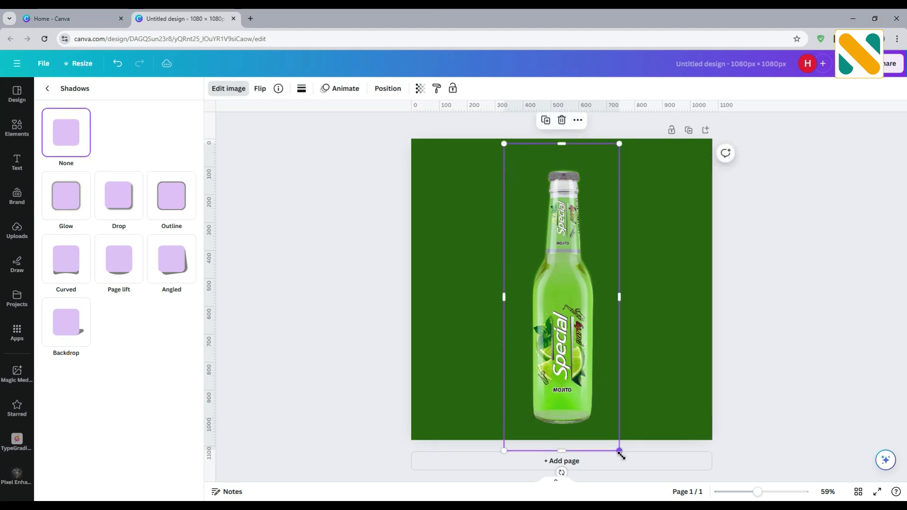
pyautogui.moveTo(615, 446); pyautogui.dragTo(612, 434)
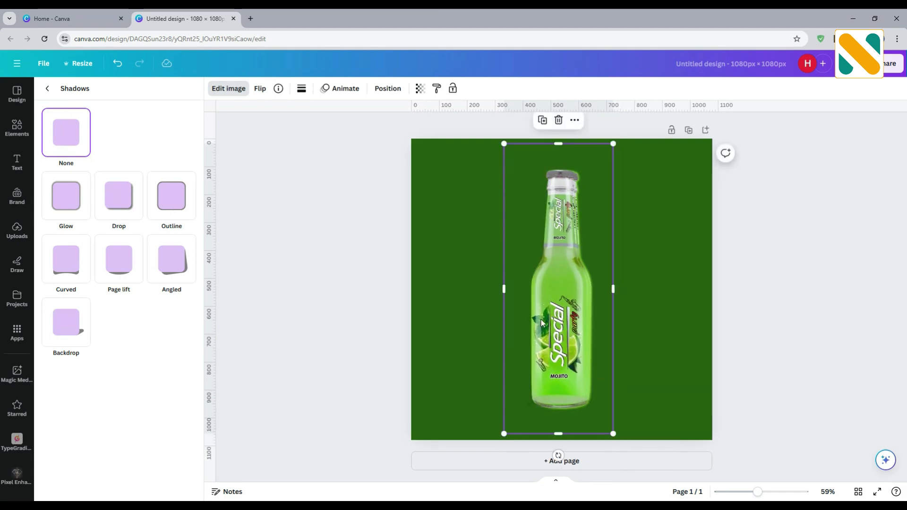
pyautogui.moveTo(550, 324); pyautogui.dragTo(557, 323)
pyautogui.click(259, 89)
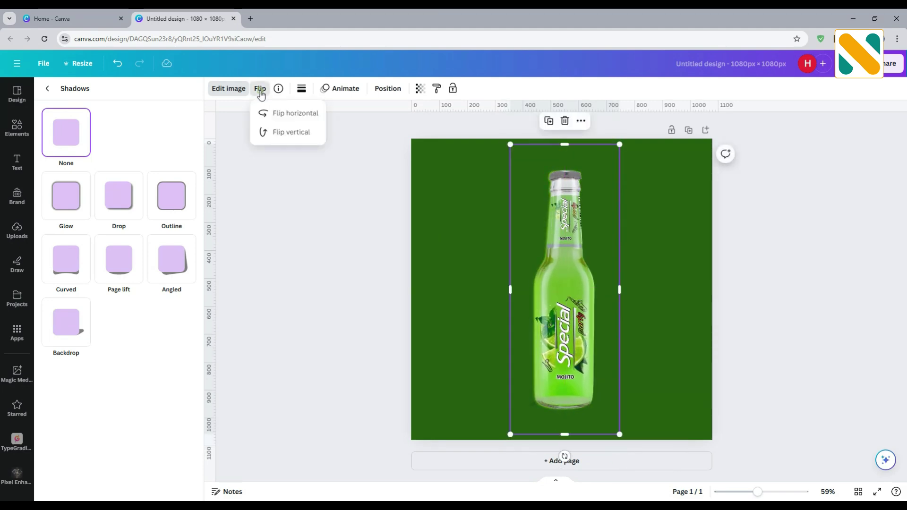
pyautogui.click(270, 133)
pyautogui.moveTo(569, 220); pyautogui.dragTo(573, 462)
pyautogui.moveTo(570, 426); pyautogui.dragTo(564, 419)
# Set the reflection's transparency to 20.
pyautogui.click(418, 90)
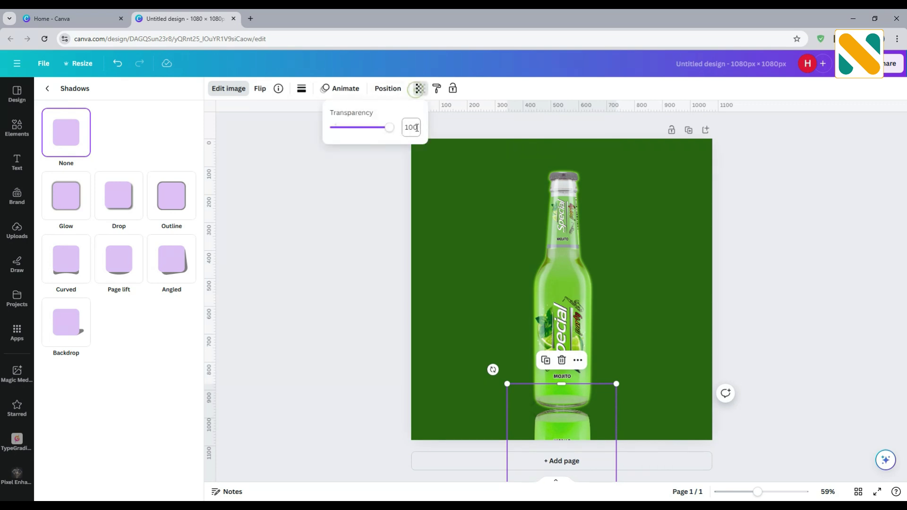
pyautogui.click(413, 127)
pyautogui.write('20')
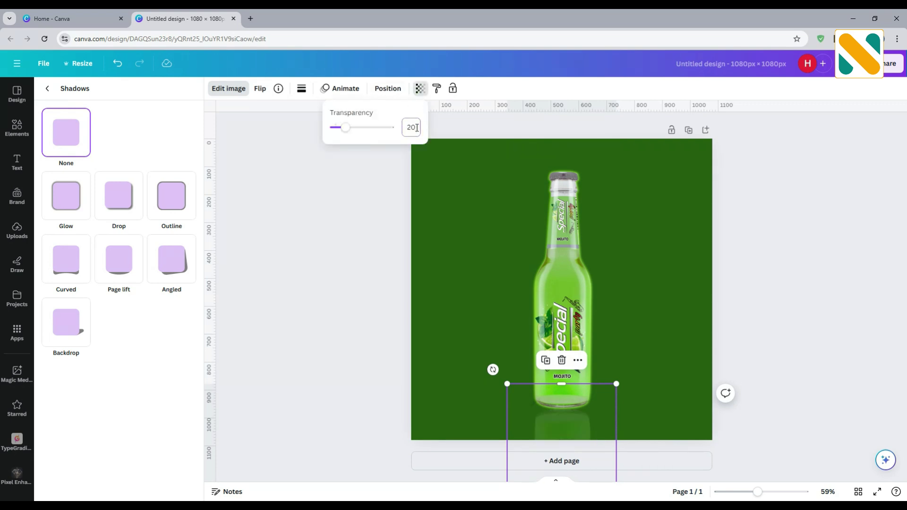
pyautogui.click(349, 275)
pyautogui.click(349, 273)
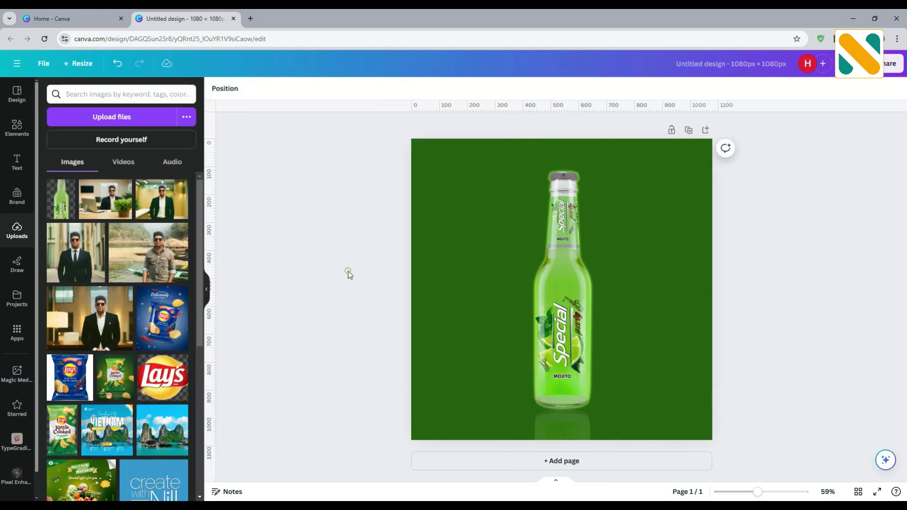
# Search Elements graphics for 'green glow' and add a glow graphic to the design.
pyautogui.click(24, 130)
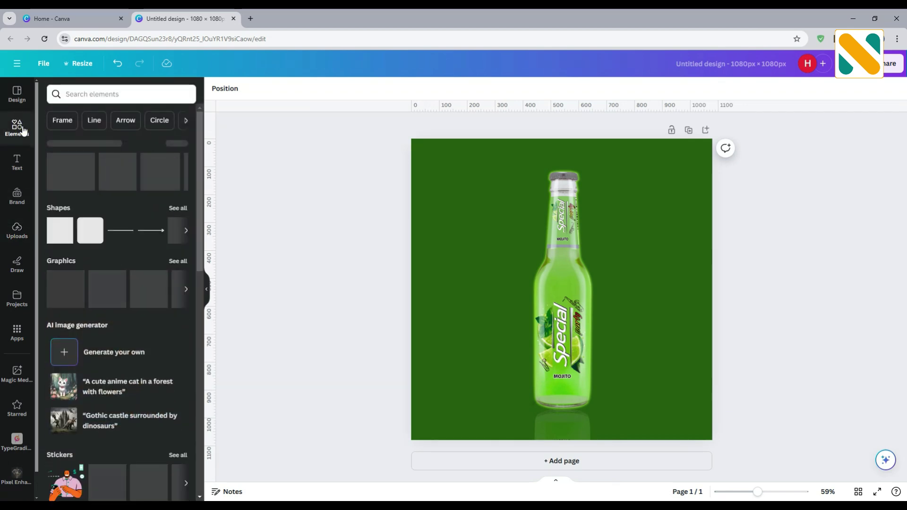
pyautogui.click(85, 93)
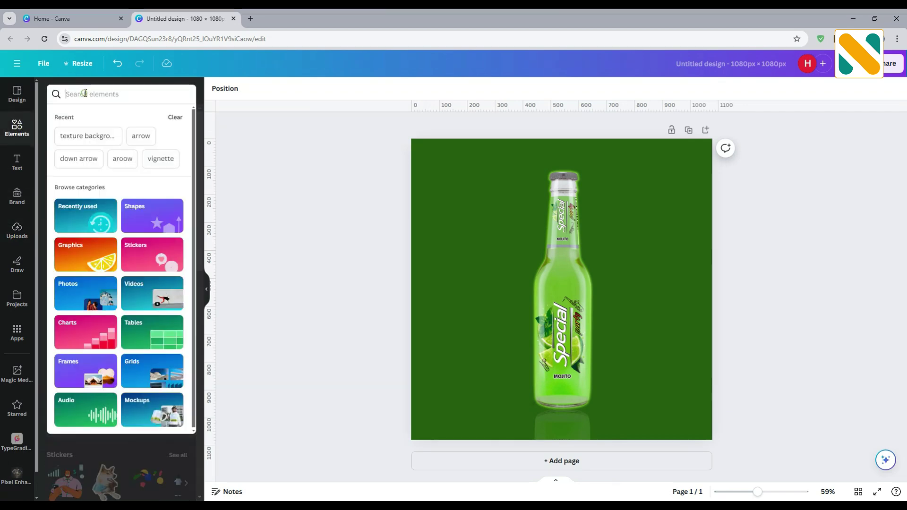
pyautogui.write('green glow')
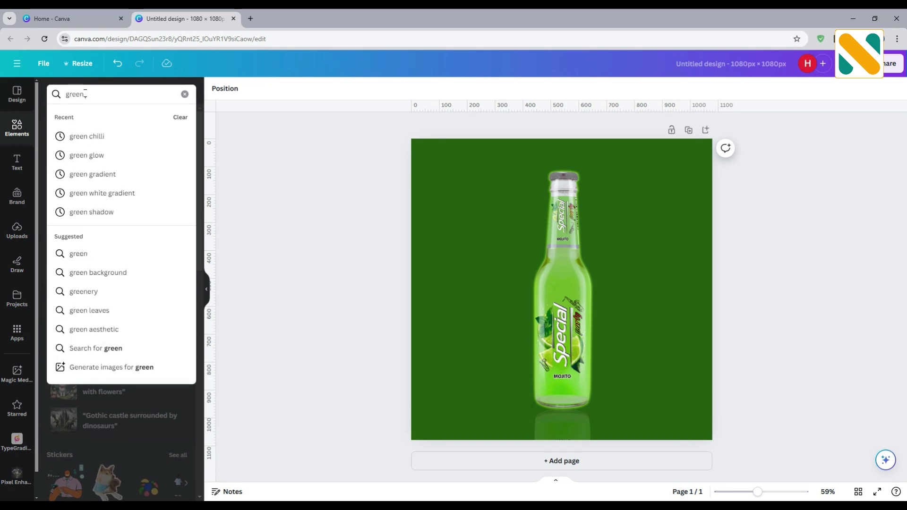
pyautogui.press('Return')
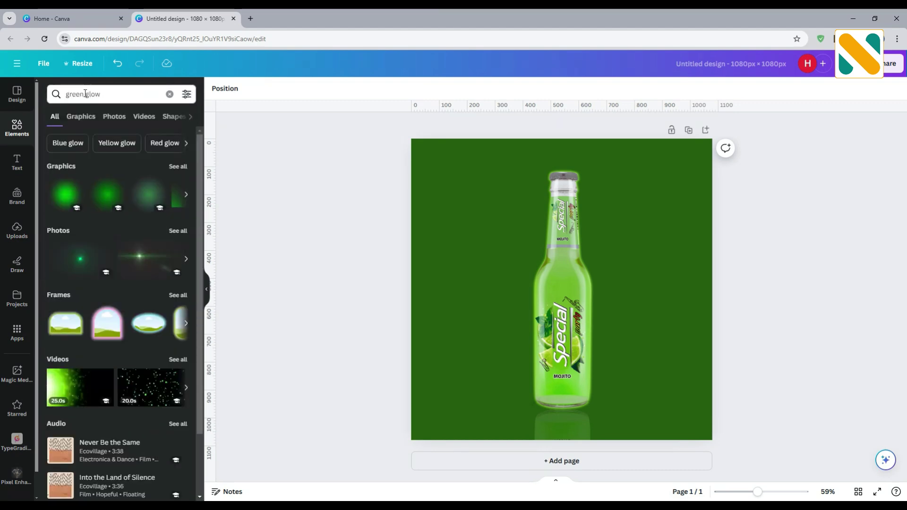
pyautogui.click(82, 117)
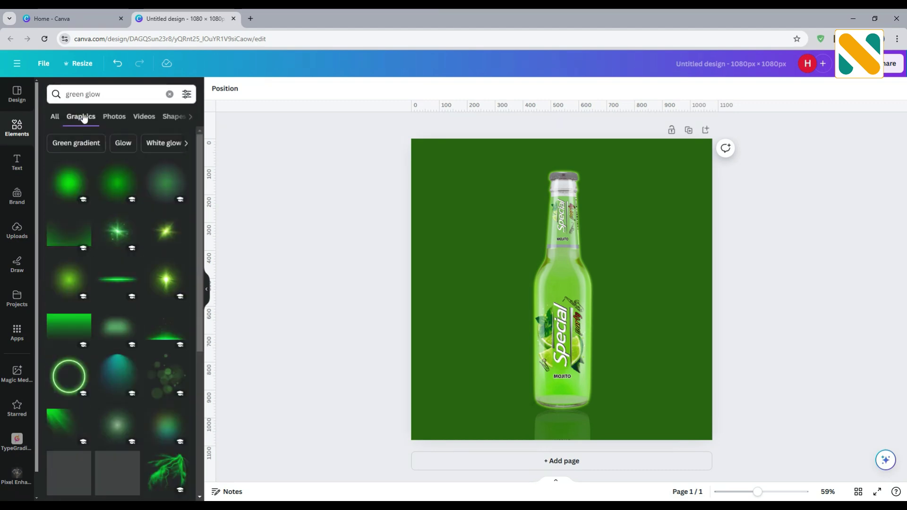
pyautogui.click(74, 278)
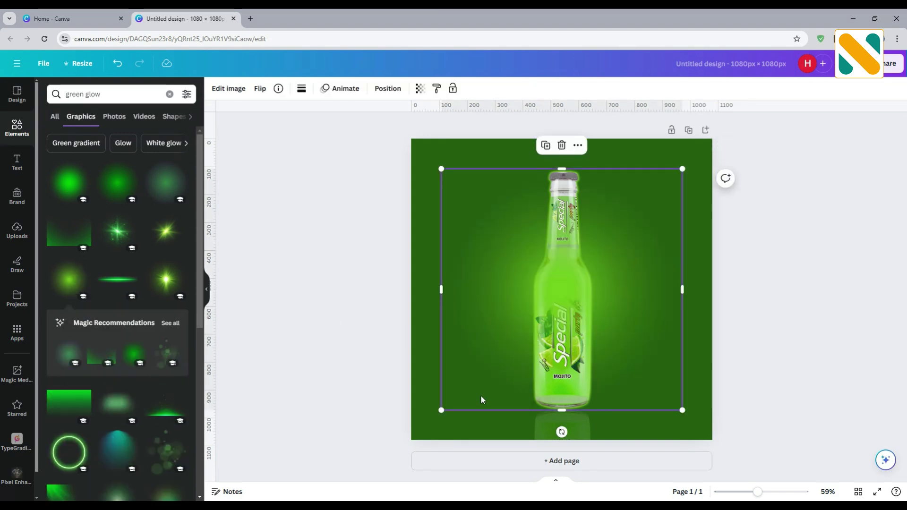
# Shrink the glow onto the bottle's neck and lock it in place.
pyautogui.moveTo(439, 412); pyautogui.dragTo(565, 190)
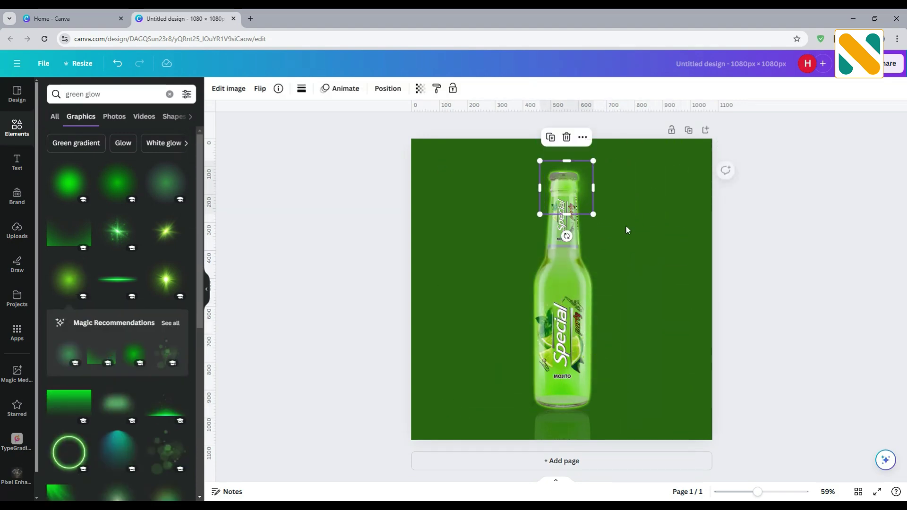
pyautogui.click(584, 137)
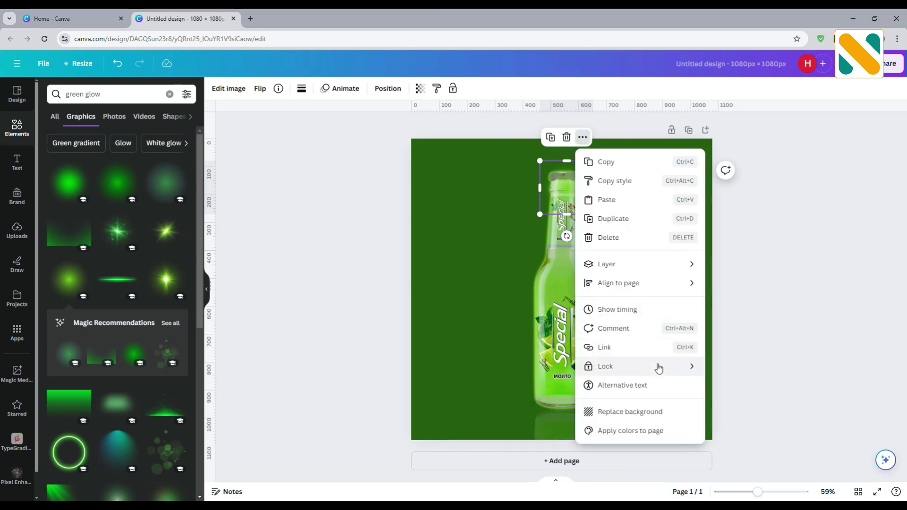
pyautogui.moveTo(688, 365)
pyautogui.click(736, 363)
pyautogui.click(338, 265)
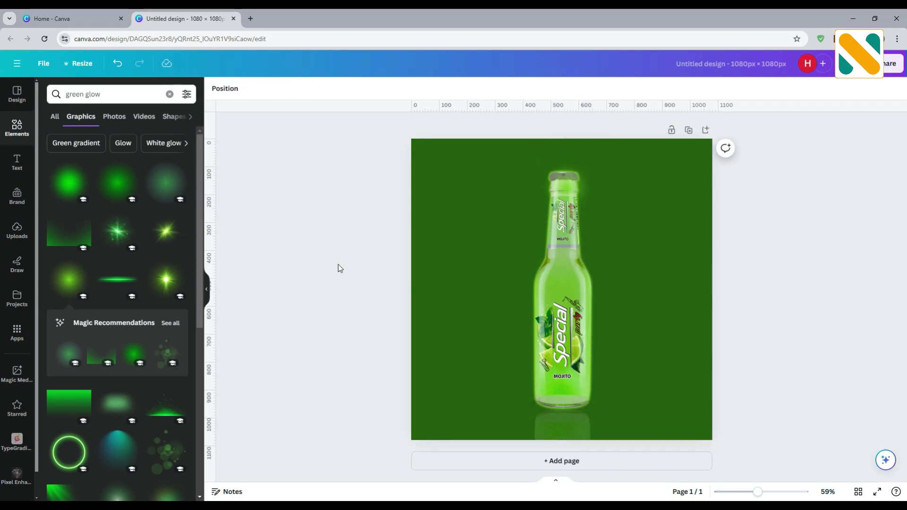
# Add a second, large green glow graphic over the bottle and set its temperature to 100.
pyautogui.click(67, 187)
pyautogui.scroll(-2, 135, 152)
pyautogui.click(225, 92)
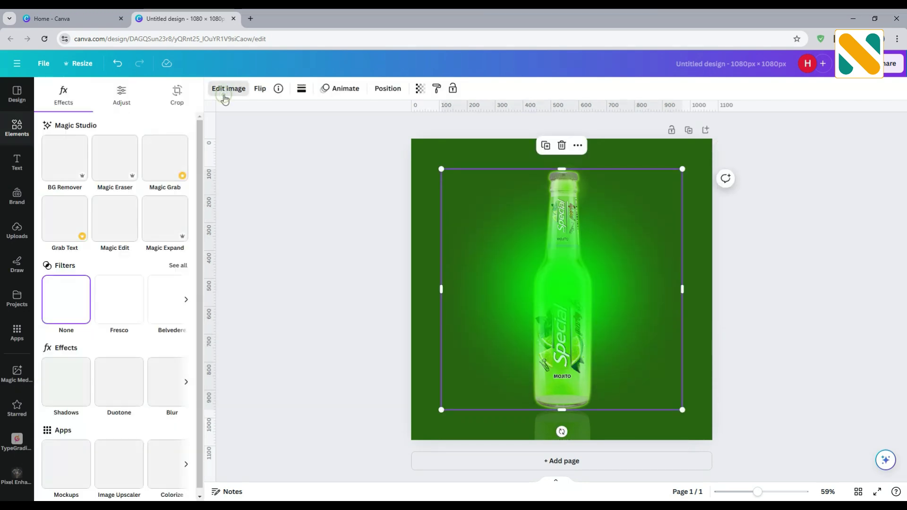
pyautogui.click(120, 95)
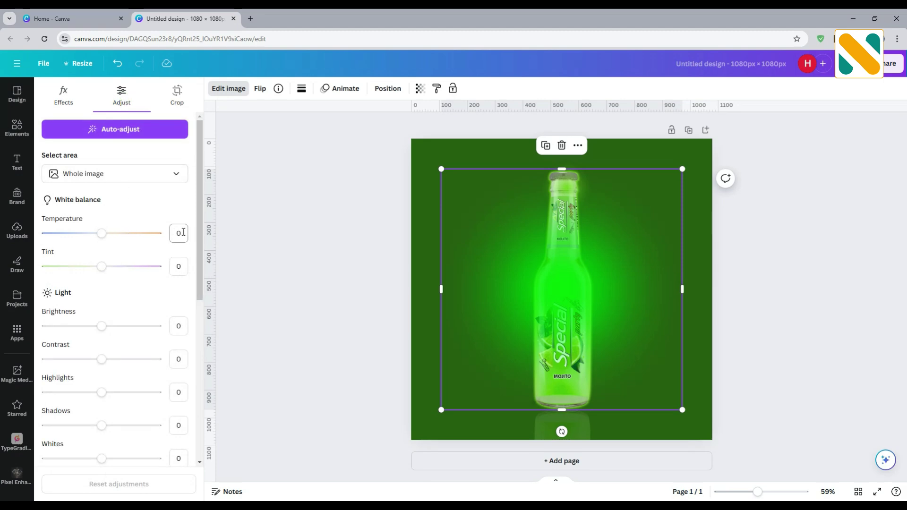
pyautogui.press('Return')
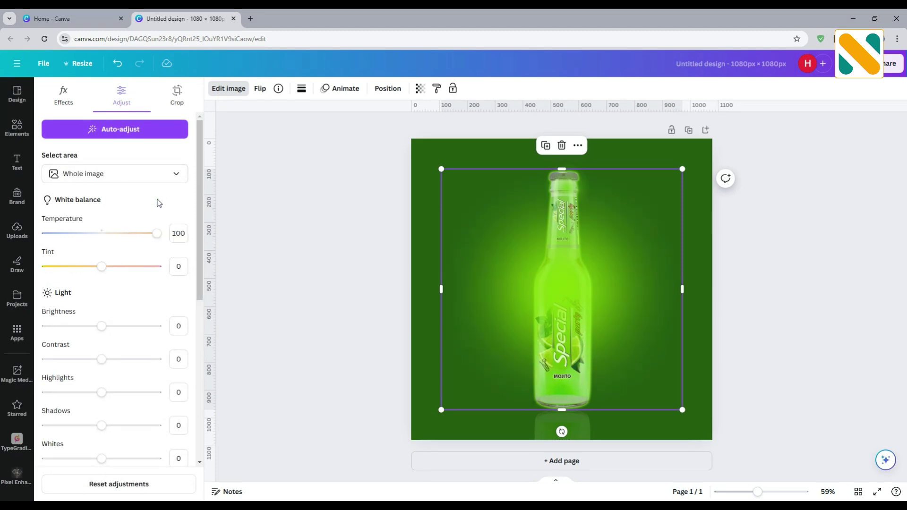
pyautogui.click(386, 89)
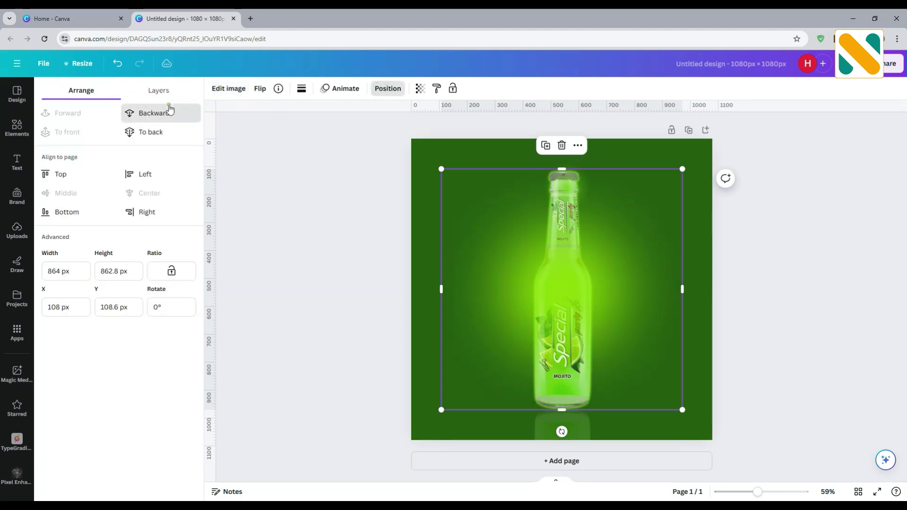
# Send the glow behind the bottle, shift it up-right, then add a 'green light' rays graphic.
pyautogui.click(170, 111)
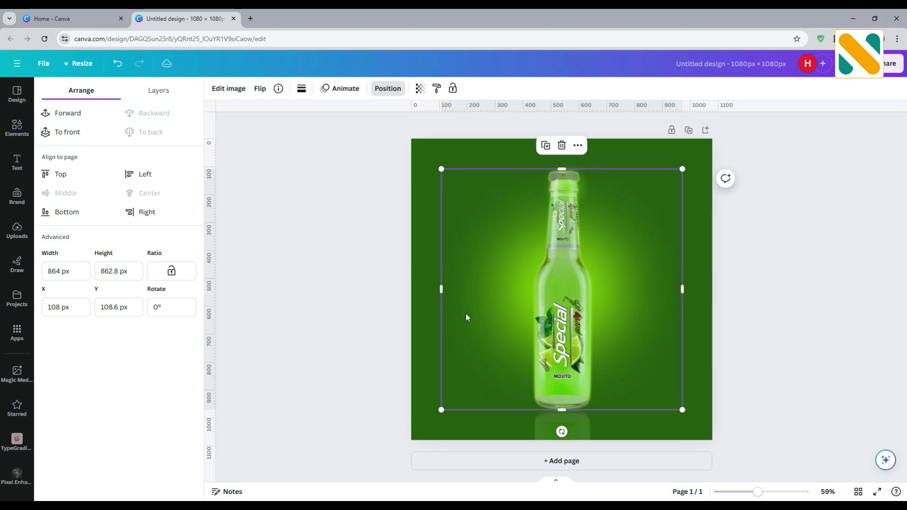
pyautogui.moveTo(479, 323); pyautogui.dragTo(502, 279)
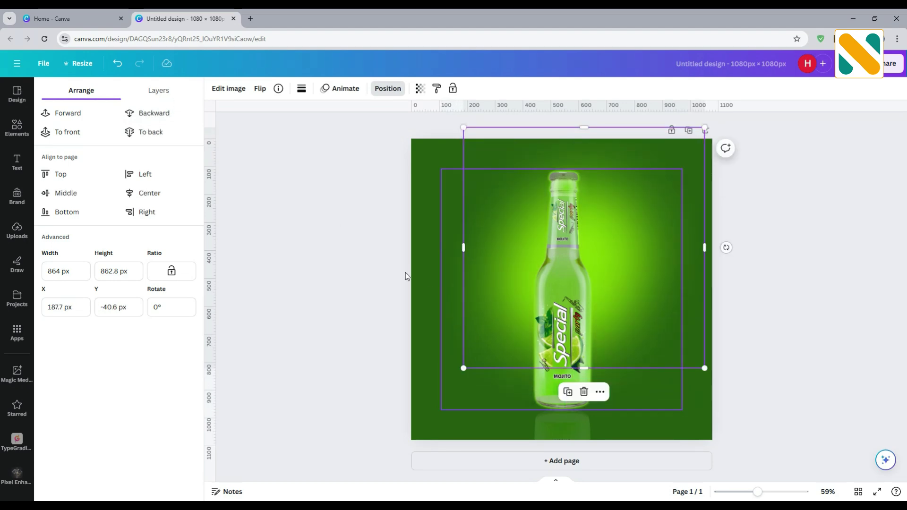
pyautogui.click(17, 127)
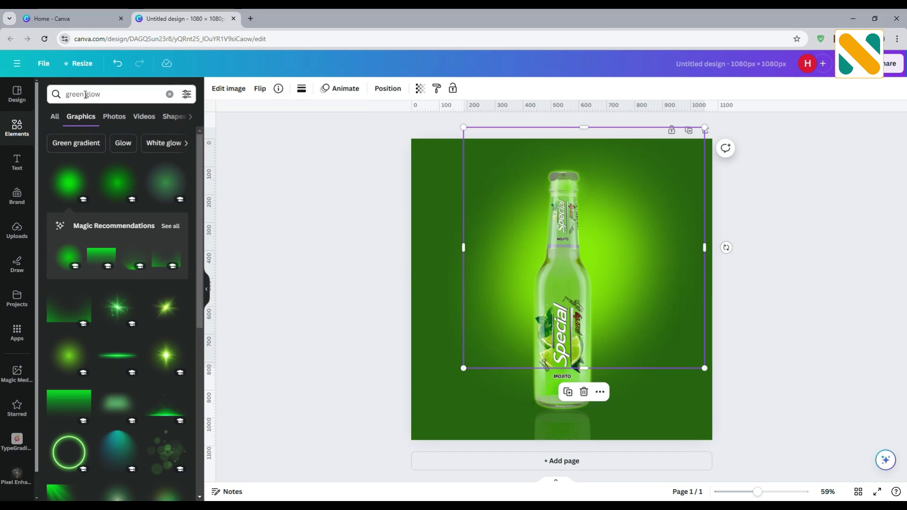
pyautogui.moveTo(85, 95); pyautogui.dragTo(132, 95)
pyautogui.write('light')
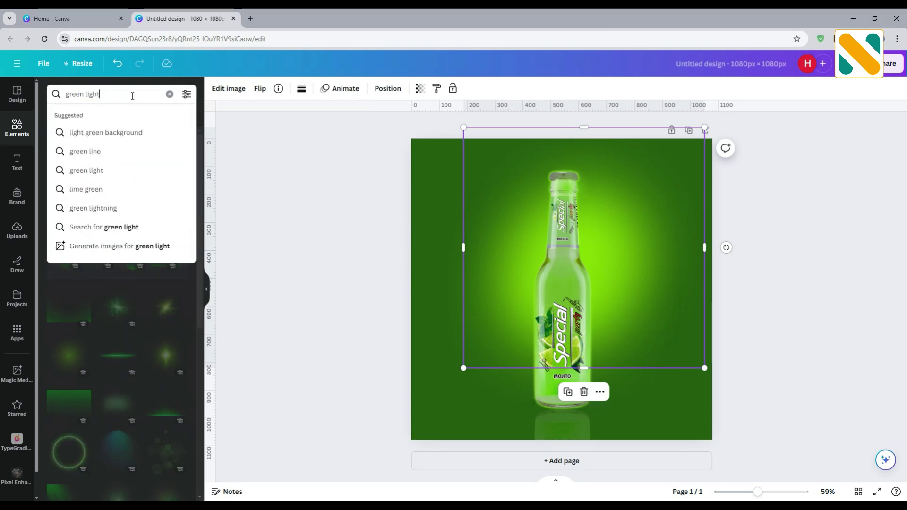
pyautogui.press('Return')
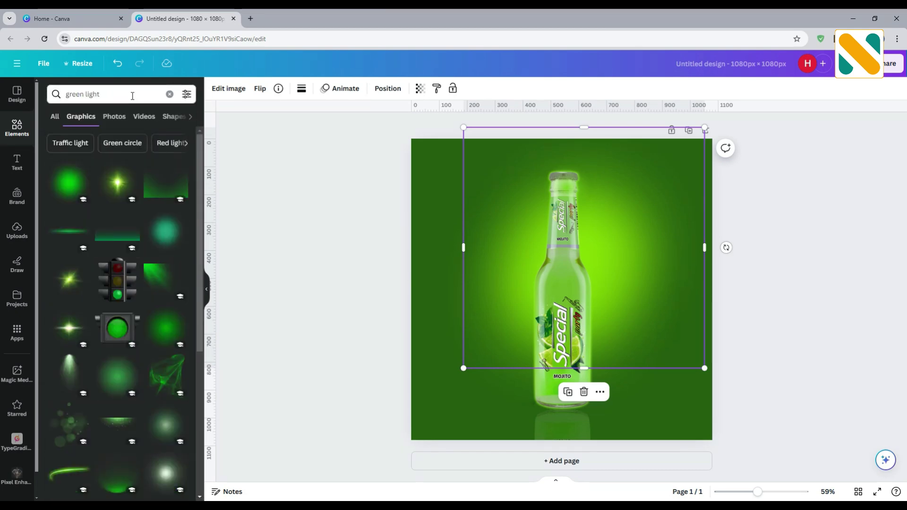
pyautogui.click(168, 284)
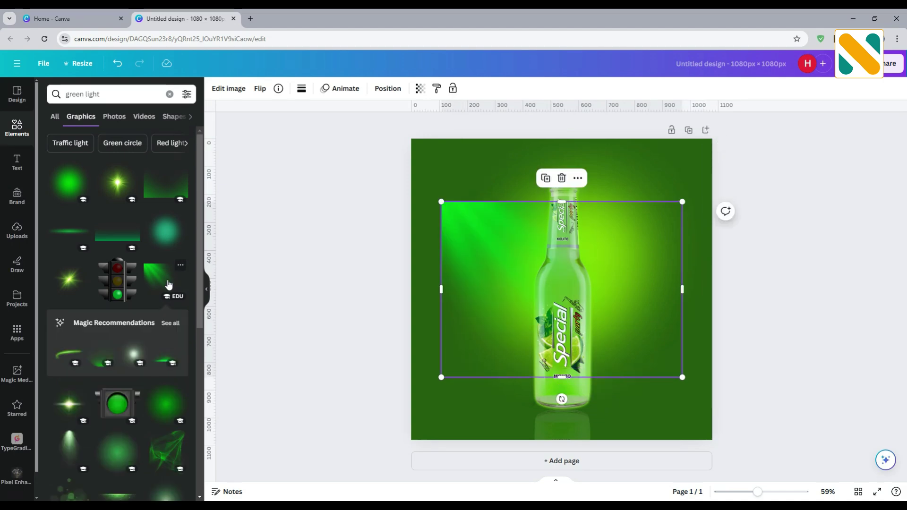
# Warm the light rays to temperature 100, mirror them horizontally, and stretch them across the top-right.
pyautogui.click(228, 89)
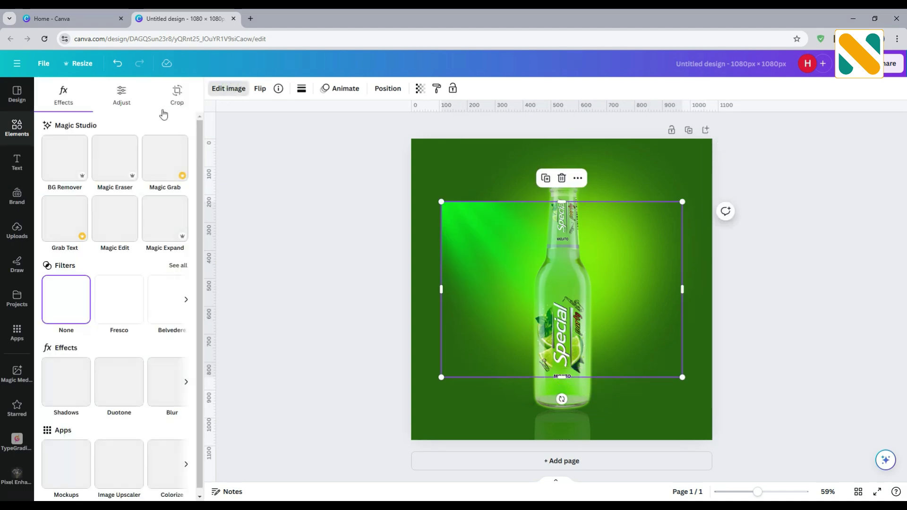
pyautogui.click(121, 97)
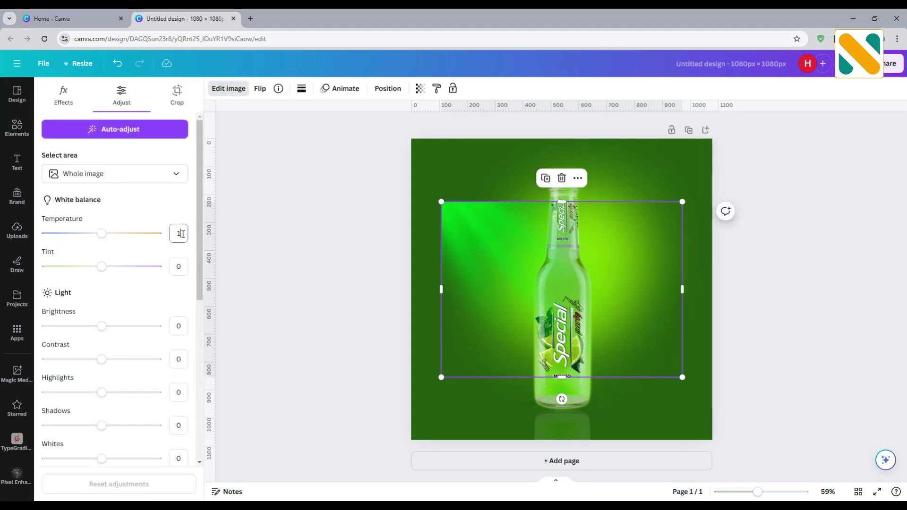
pyautogui.click(175, 208)
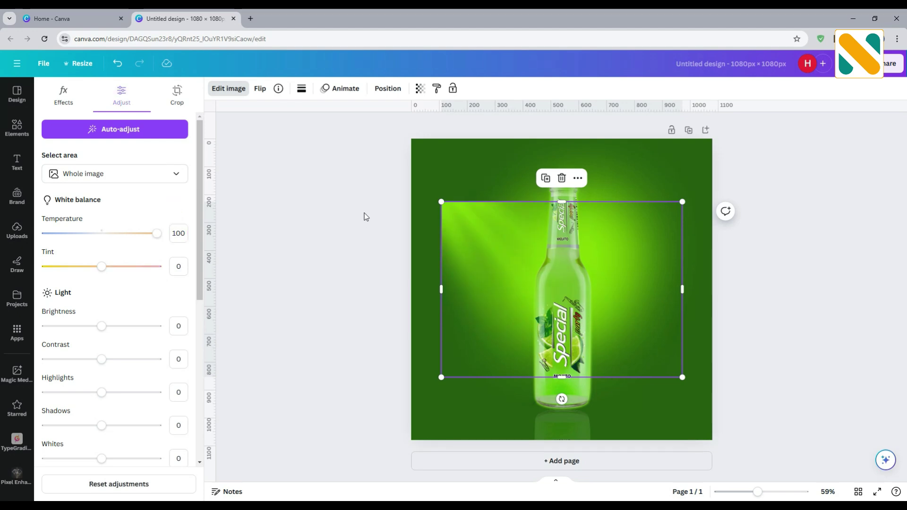
pyautogui.click(259, 89)
pyautogui.click(263, 118)
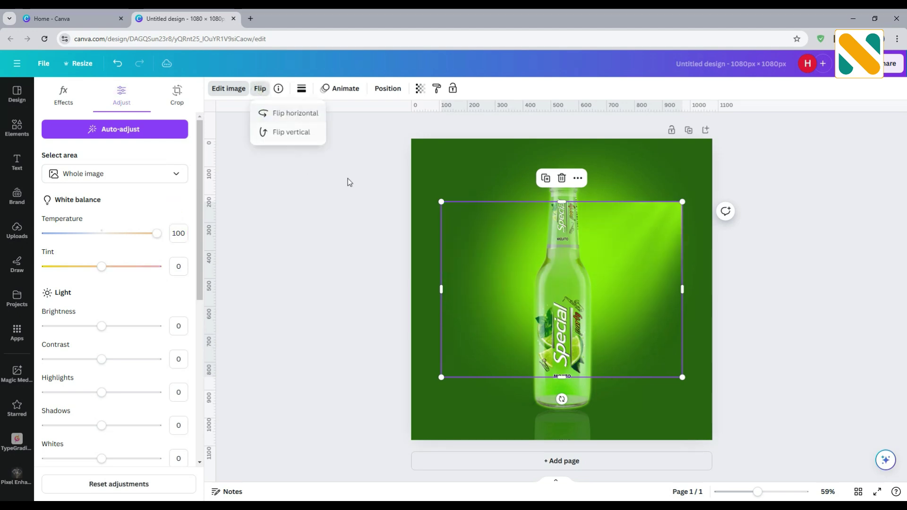
pyautogui.click(503, 288)
pyautogui.moveTo(503, 289); pyautogui.dragTo(530, 227)
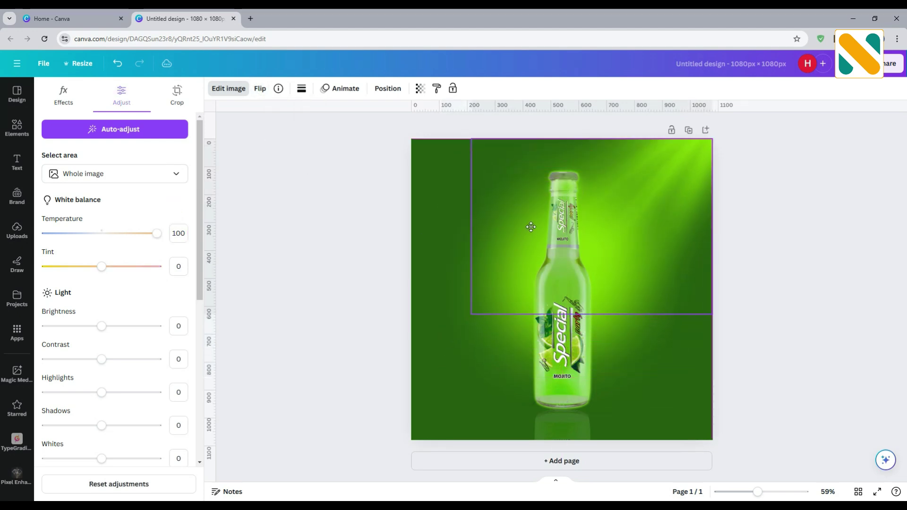
pyautogui.moveTo(471, 314); pyautogui.dragTo(410, 355)
pyautogui.click(331, 336)
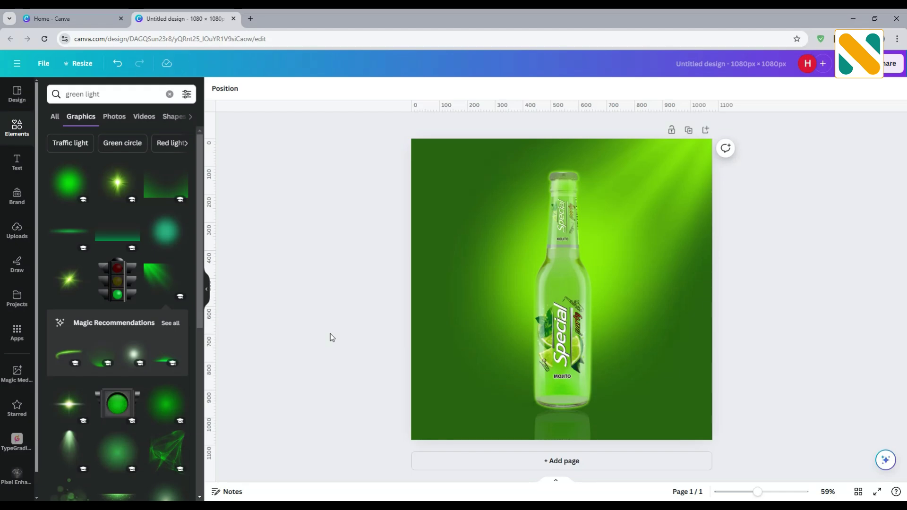
# Search Elements photos for 'green lemon' and add a lime-halves photo.
pyautogui.doubleClick(87, 93)
pyautogui.press('BackSpace')
pyautogui.press('BackSpace')
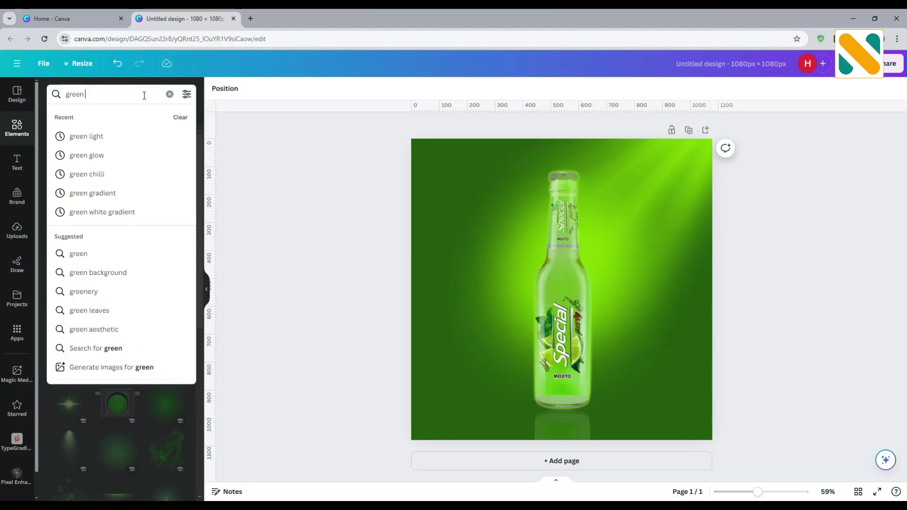
pyautogui.write('lemon')
pyautogui.press('Return')
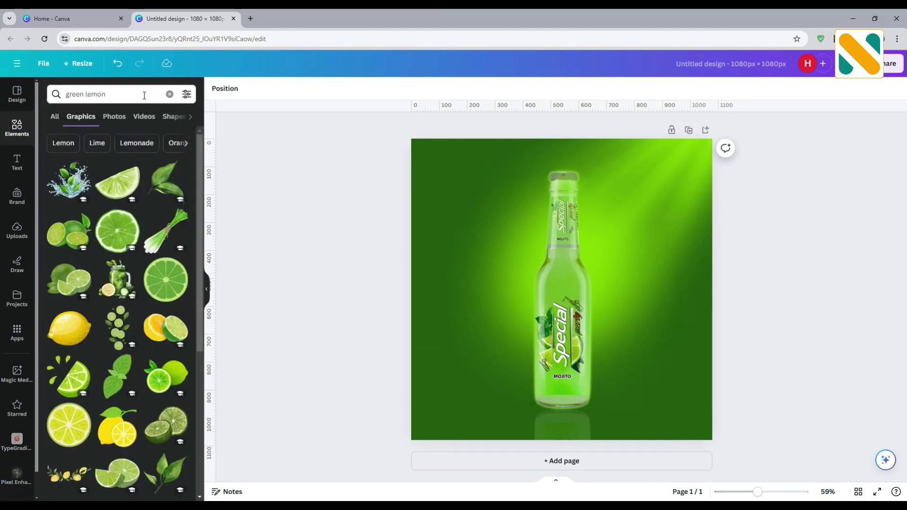
pyautogui.click(115, 118)
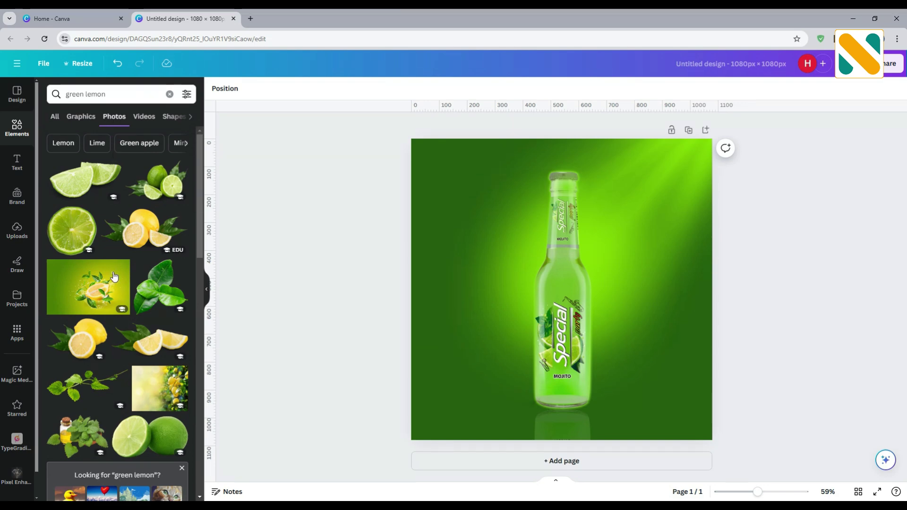
pyautogui.click(150, 437)
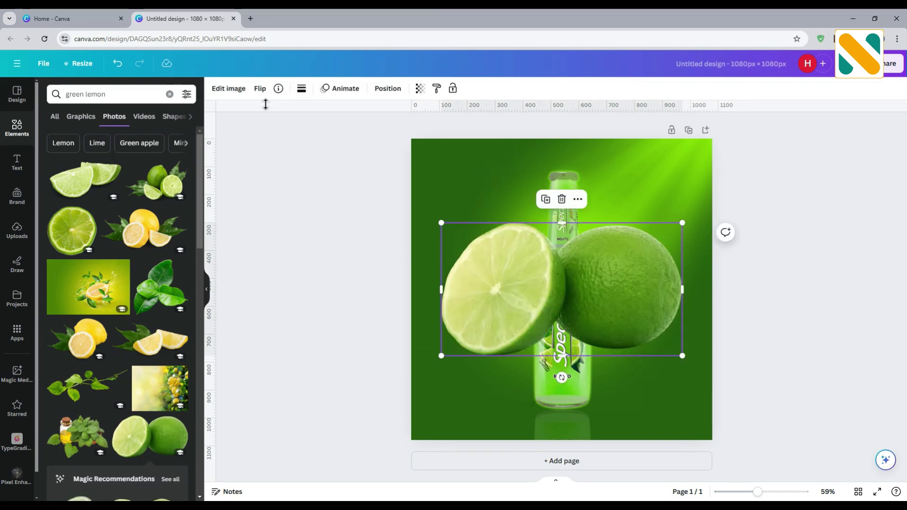
# Mirror the lime, shrink and tilt it about 15° at the bottle base, and apply Fresco.
pyautogui.click(259, 88)
pyautogui.click(277, 114)
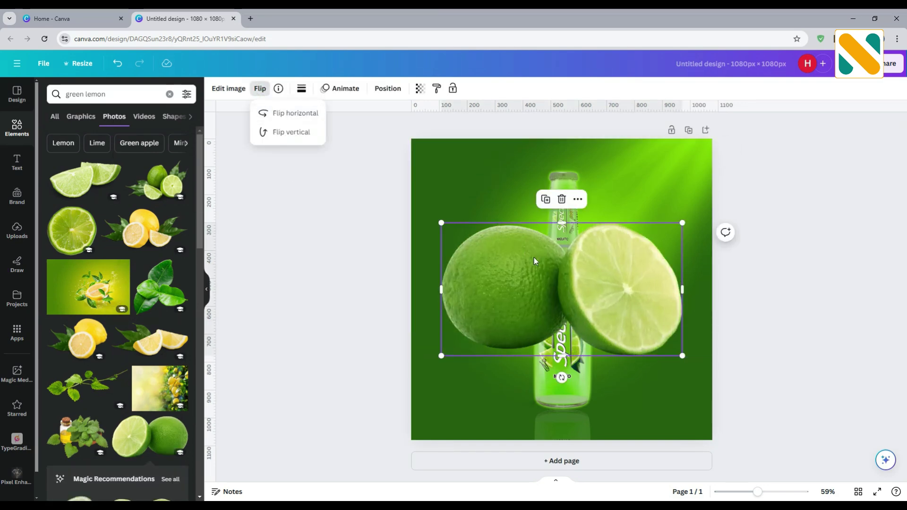
pyautogui.moveTo(442, 229); pyautogui.dragTo(608, 321)
pyautogui.moveTo(655, 342); pyautogui.dragTo(609, 385)
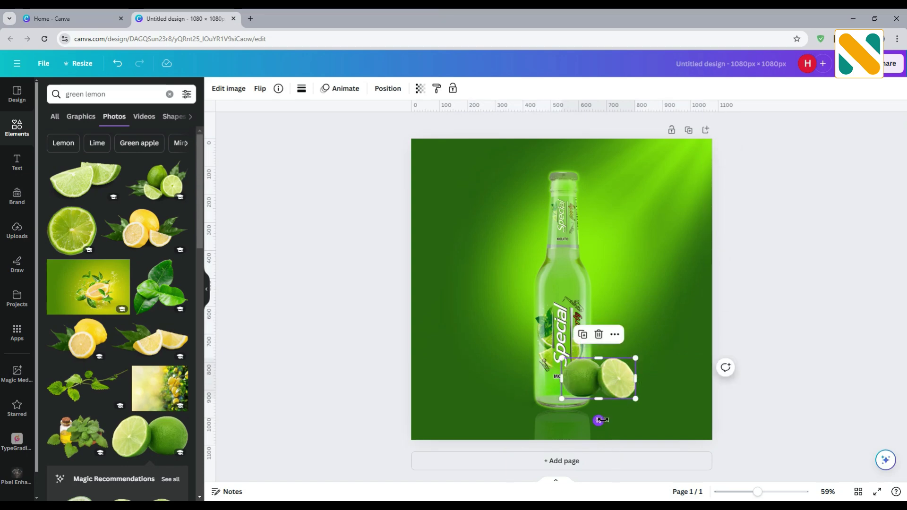
pyautogui.moveTo(599, 420); pyautogui.dragTo(593, 415)
pyautogui.moveTo(605, 372); pyautogui.dragTo(602, 378)
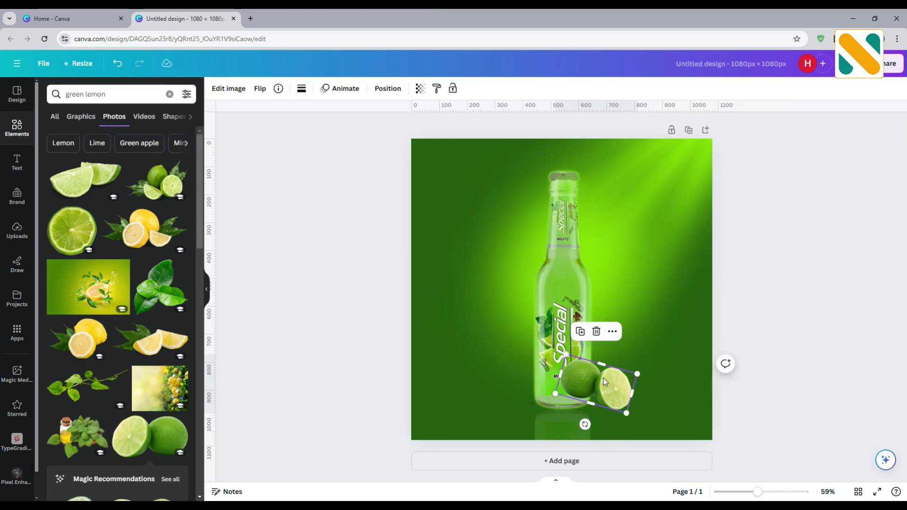
pyautogui.click(231, 91)
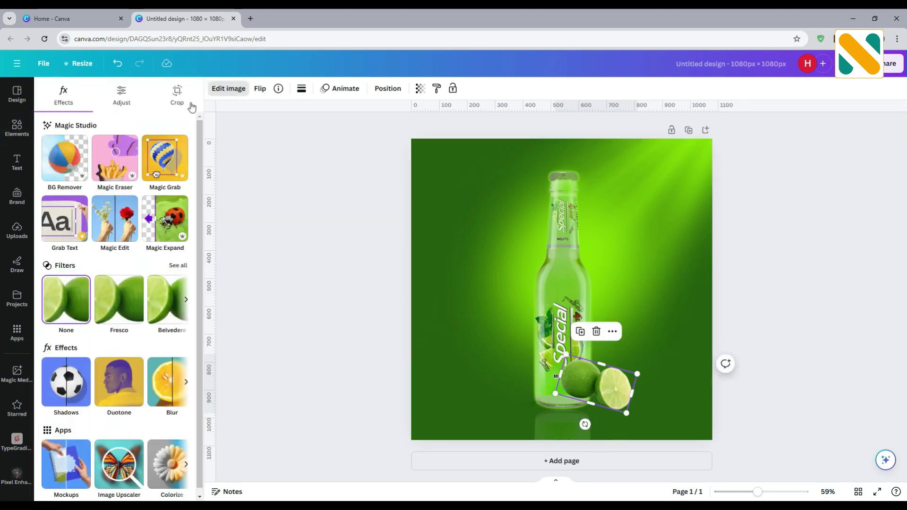
pyautogui.click(119, 306)
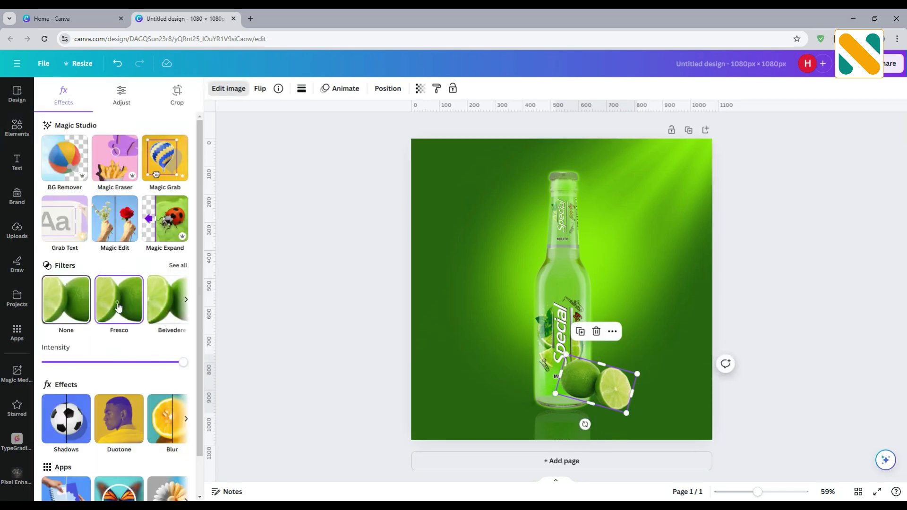
# Send the lime two layers back so it sits behind the bottle.
pyautogui.click(386, 92)
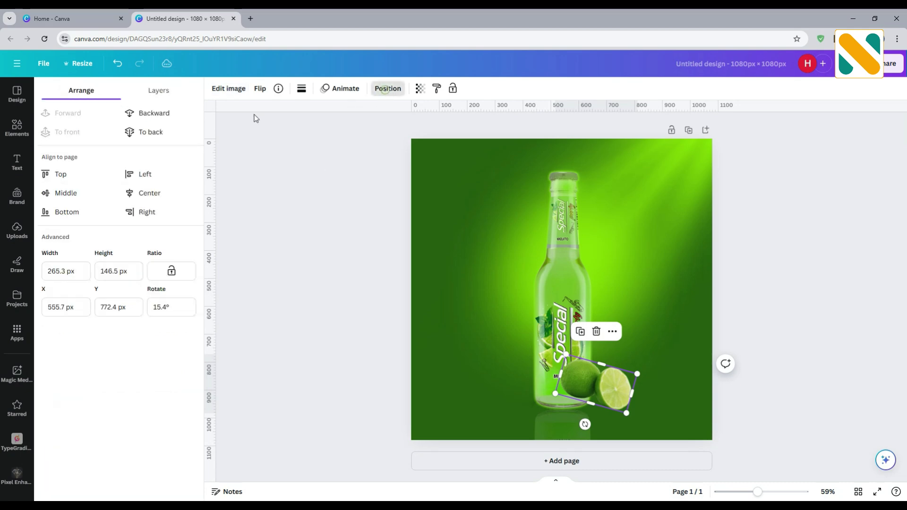
pyautogui.click(161, 119)
pyautogui.click(160, 119)
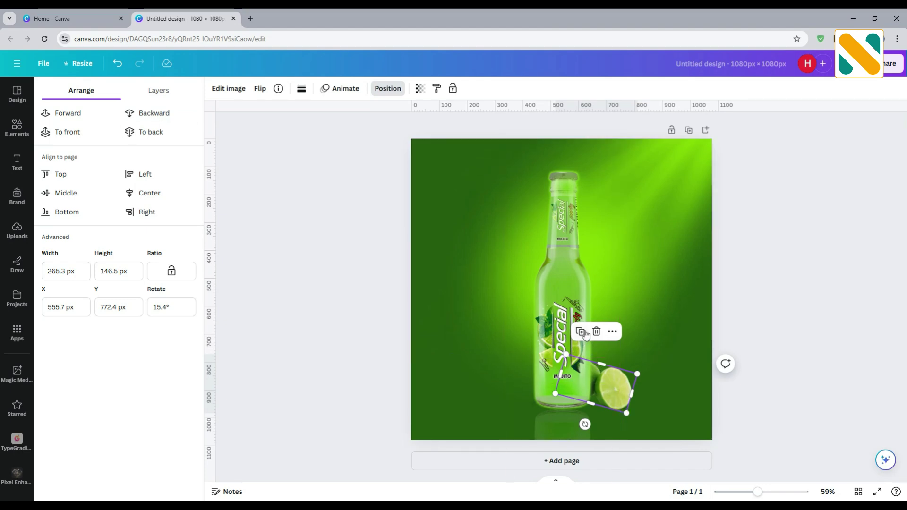
# Duplicate the lime, place the copy below the bottle's base, and set its transparency to 15.
pyautogui.hotkey('ctrl', 'd')
pyautogui.moveTo(608, 407); pyautogui.dragTo(608, 434)
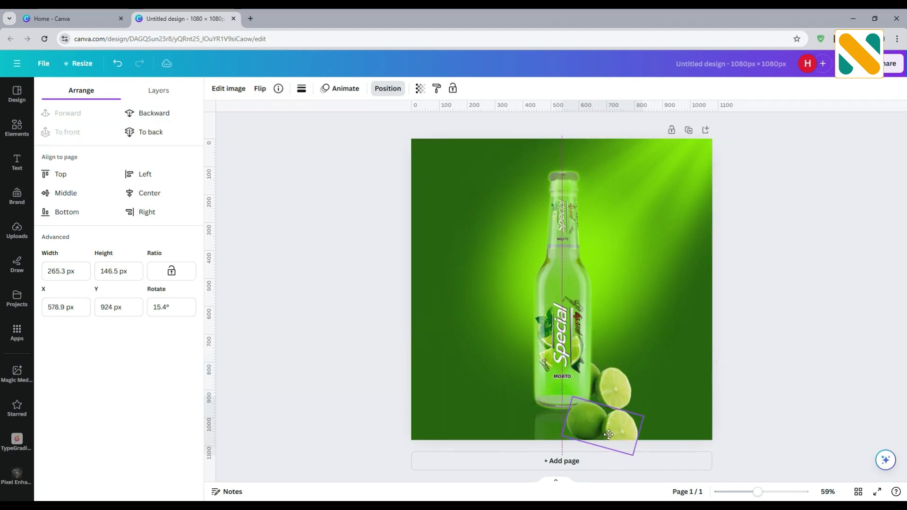
pyautogui.click(259, 88)
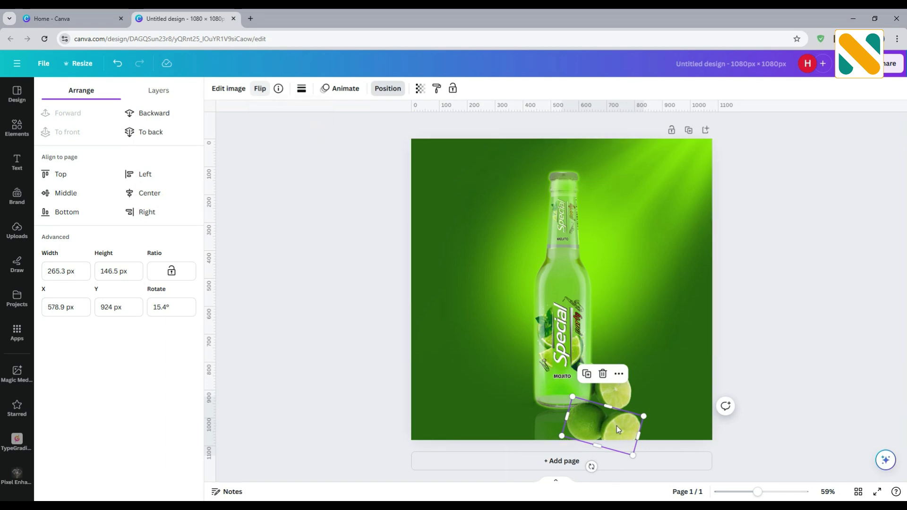
pyautogui.moveTo(616, 426); pyautogui.dragTo(596, 427)
pyautogui.click(420, 88)
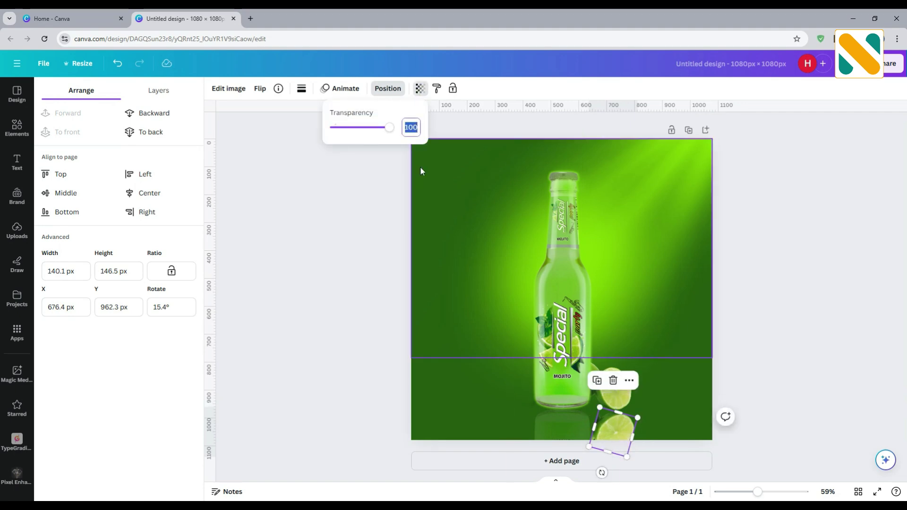
pyautogui.write('15')
pyautogui.press('Return')
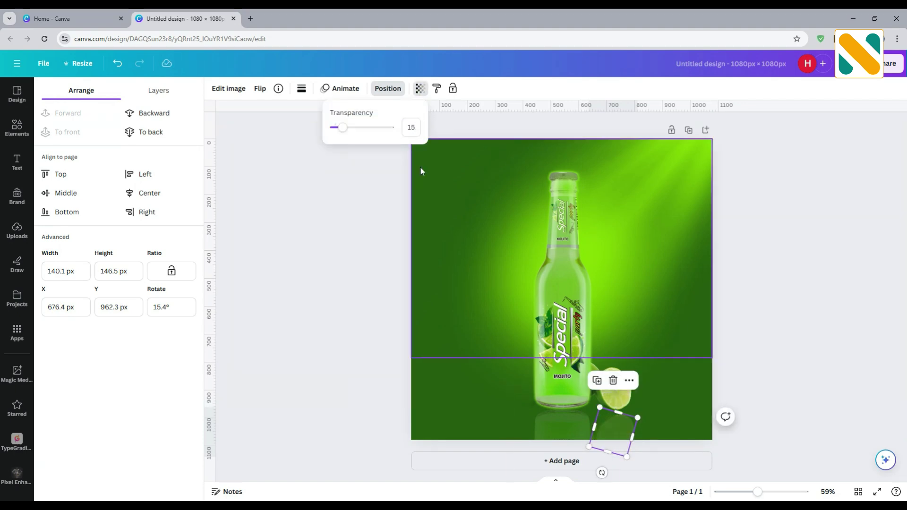
pyautogui.click(371, 254)
pyautogui.click(365, 255)
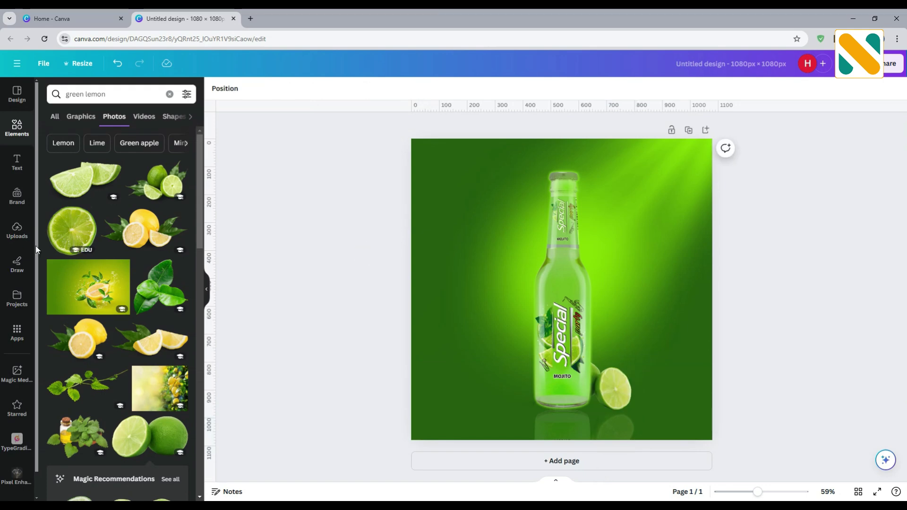
# Upload the lime wedge image and add it to the design.
pyautogui.click(17, 231)
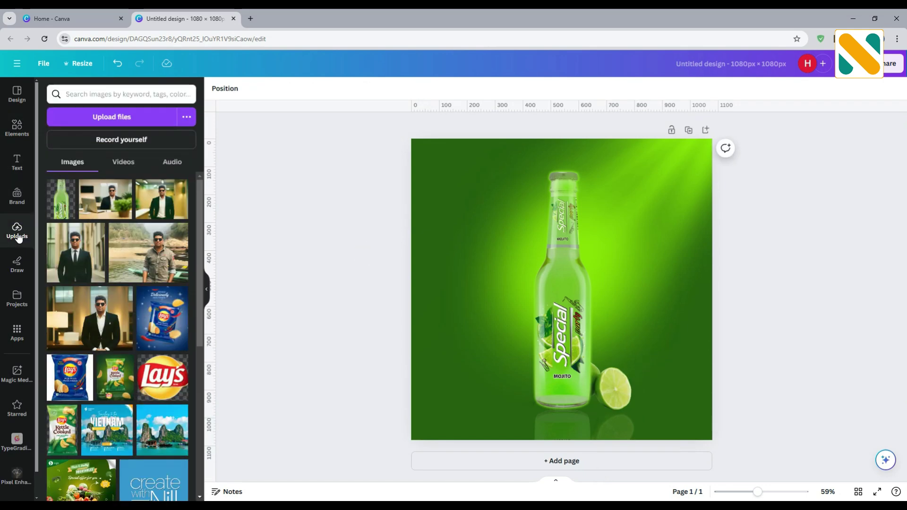
pyautogui.click(125, 117)
pyautogui.doubleClick(364, 86)
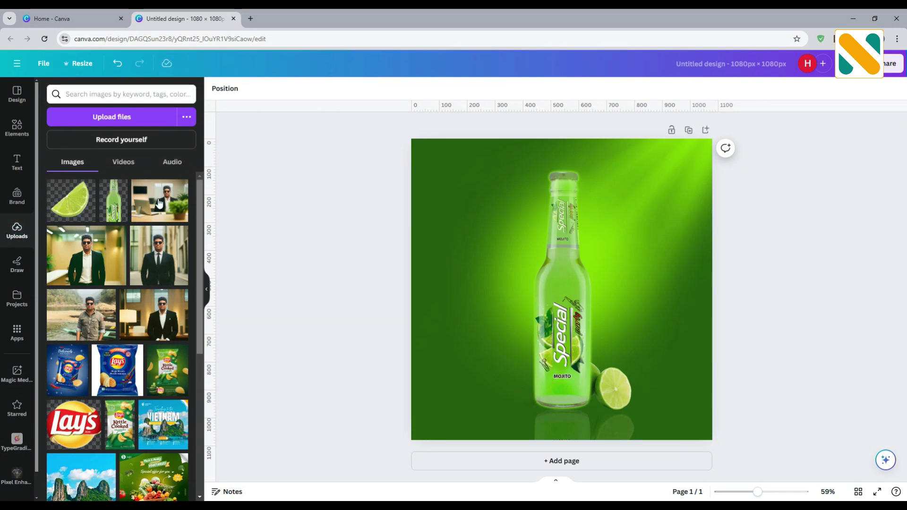
pyautogui.click(77, 211)
# Shrink the lime wedge, tilt it to about -22°, and lean it against the bottle's lower left.
pyautogui.moveTo(671, 193); pyautogui.dragTo(564, 283)
pyautogui.moveTo(506, 406); pyautogui.dragTo(533, 411)
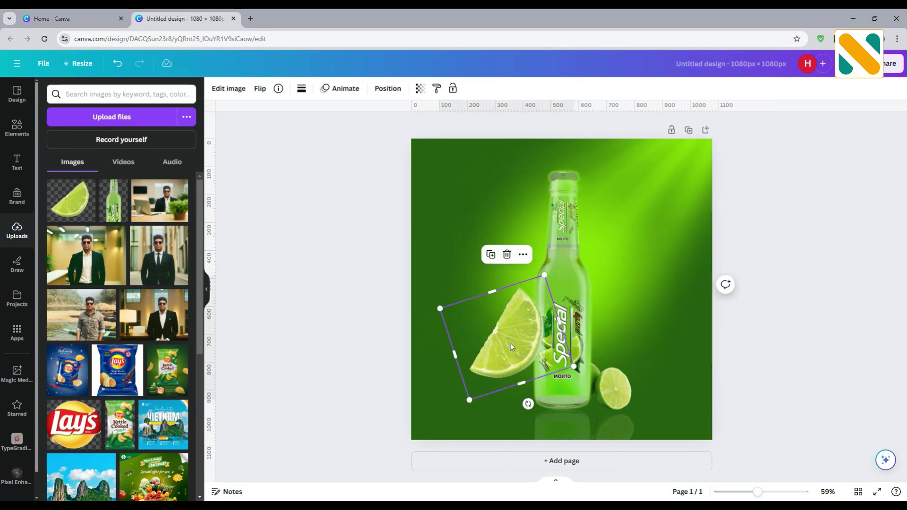
pyautogui.moveTo(511, 343); pyautogui.dragTo(527, 325)
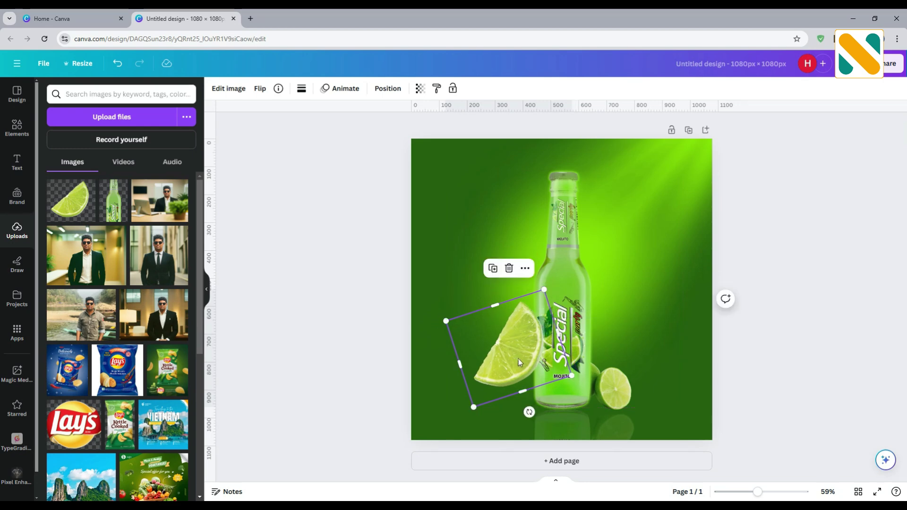
pyautogui.moveTo(532, 411); pyautogui.dragTo(535, 415)
pyautogui.moveTo(525, 365); pyautogui.dragTo(525, 367)
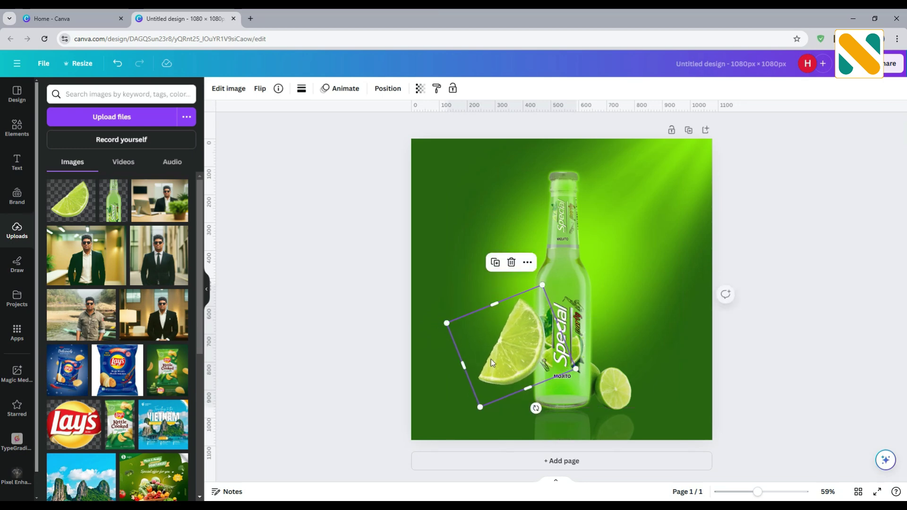
pyautogui.click(325, 274)
# Search photos for 'mint' and add a mint-leaf photo to the design.
pyautogui.click(17, 127)
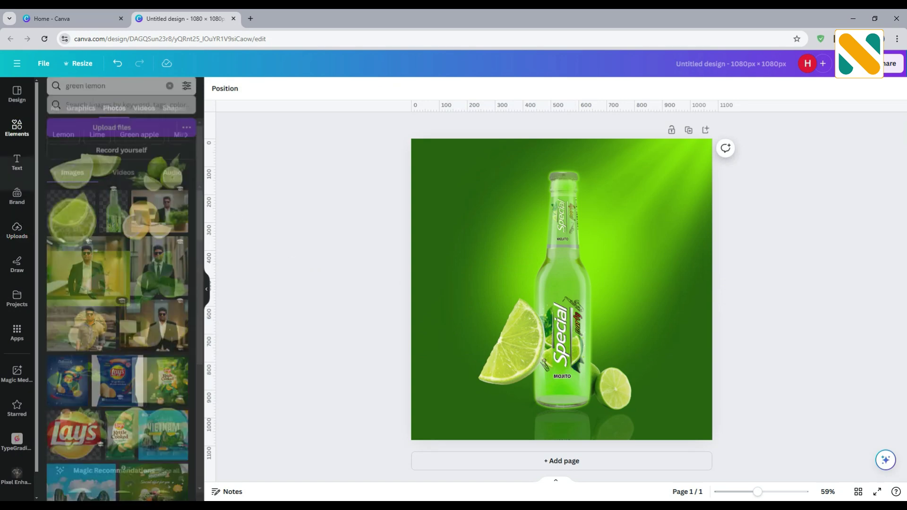
pyautogui.click(137, 94)
pyautogui.write('mint')
pyautogui.press('Return')
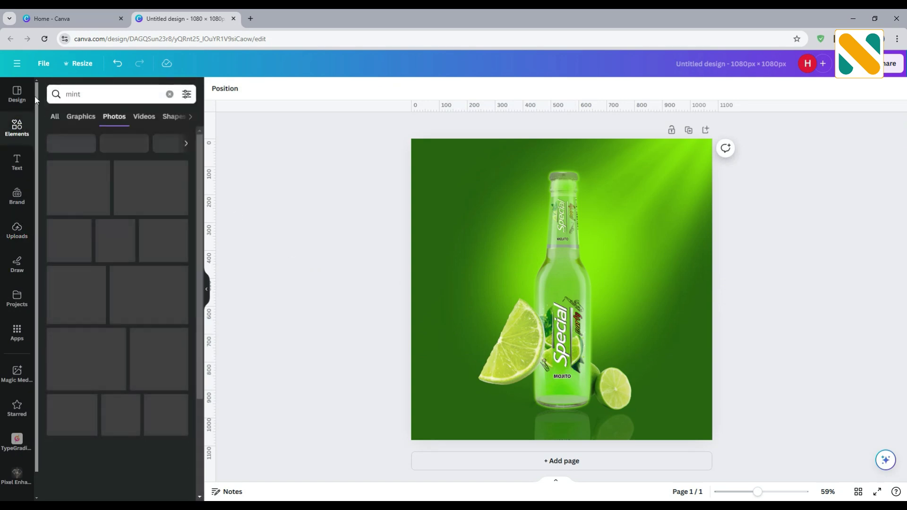
pyautogui.click(146, 186)
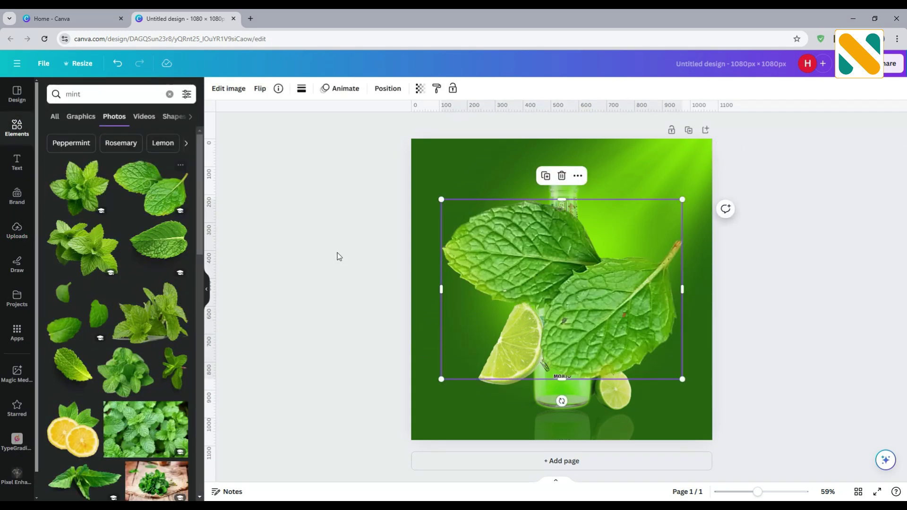
# Rotate the mint leaf about 28°, shrink it onto the bottle's neck, and set brightness 10.
pyautogui.moveTo(559, 402); pyautogui.dragTo(563, 246)
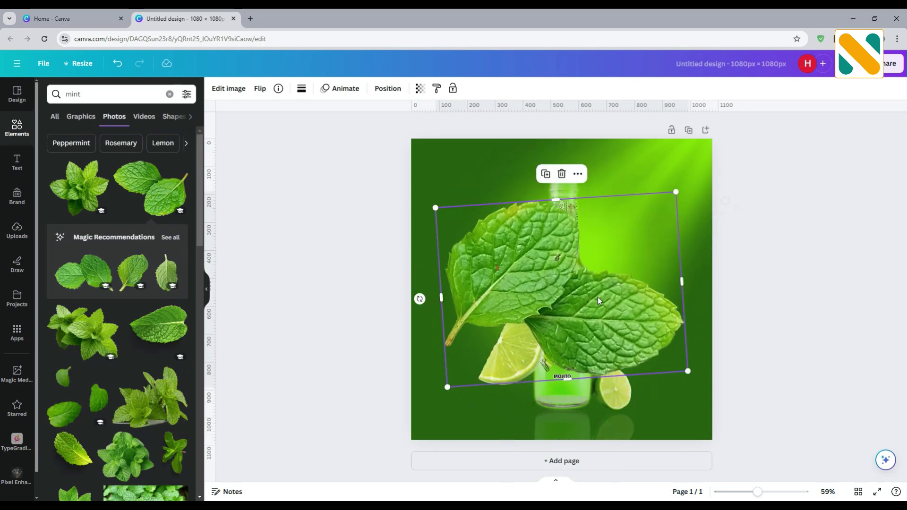
pyautogui.moveTo(690, 371); pyautogui.dragTo(576, 244)
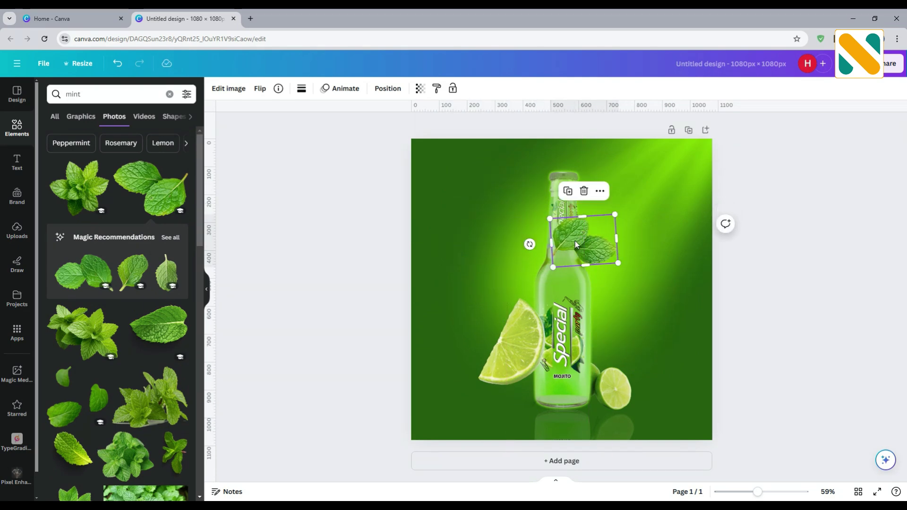
pyautogui.click(229, 89)
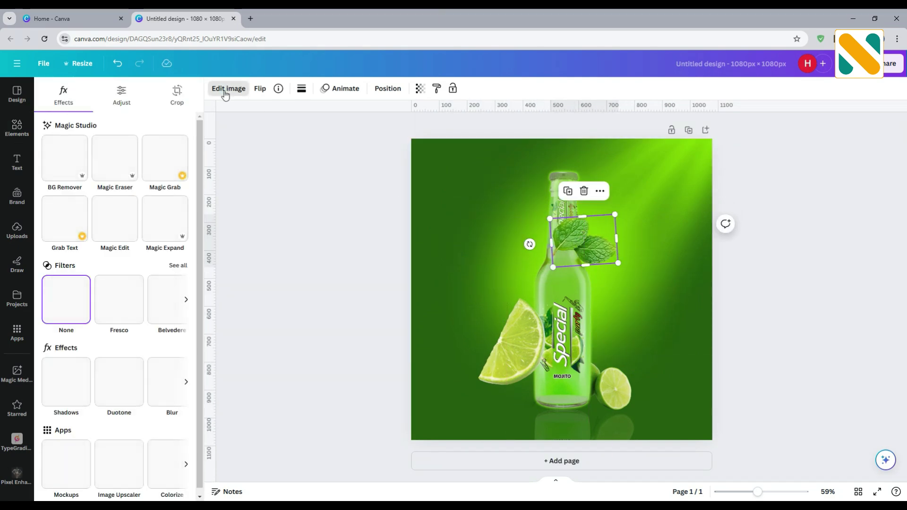
pyautogui.click(127, 97)
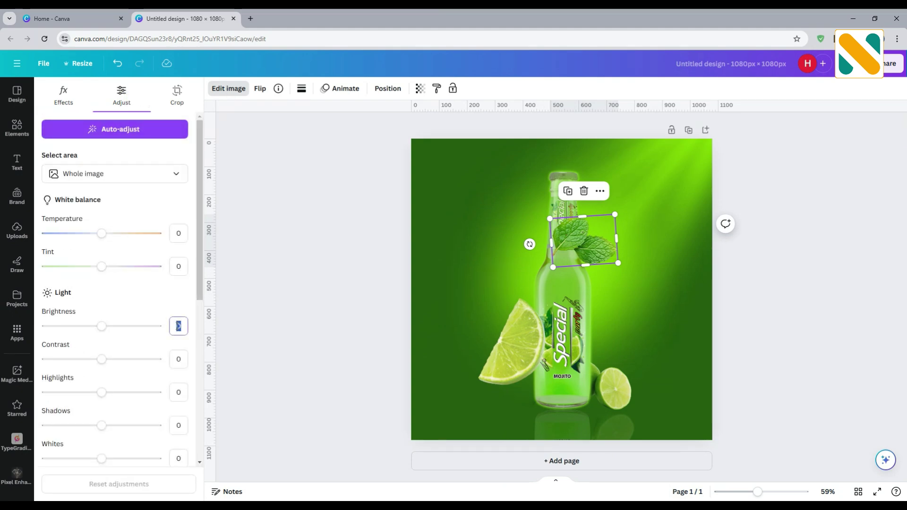
pyautogui.write('10')
pyautogui.click(154, 300)
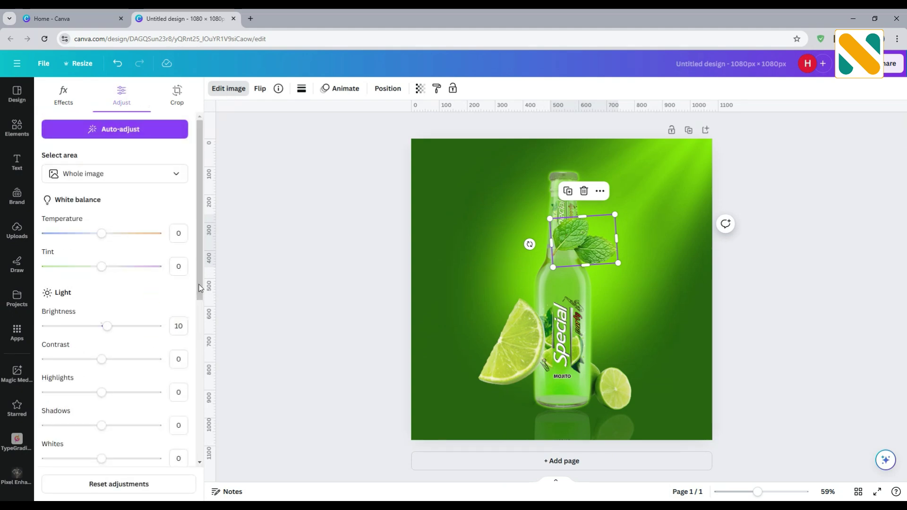
# Send the mint leaf behind the bottle and the background photo back one layer.
pyautogui.click(387, 89)
pyautogui.click(174, 116)
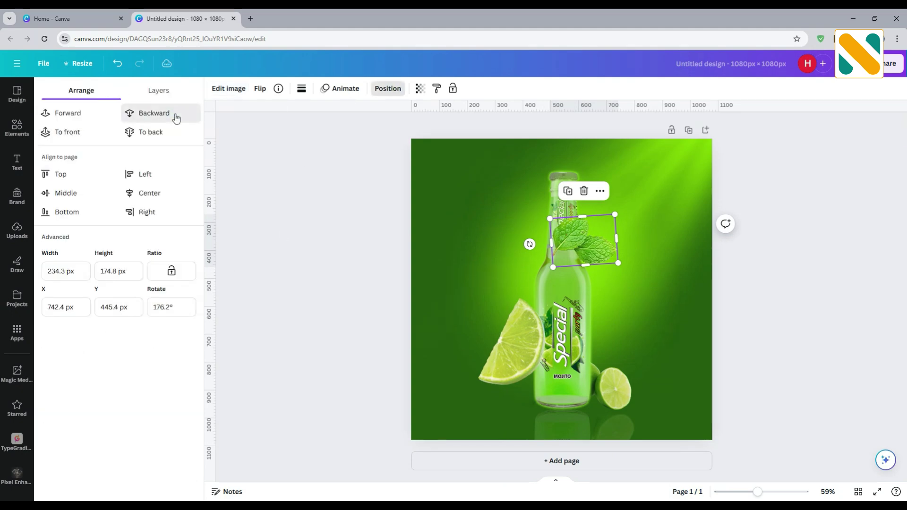
pyautogui.click(175, 117)
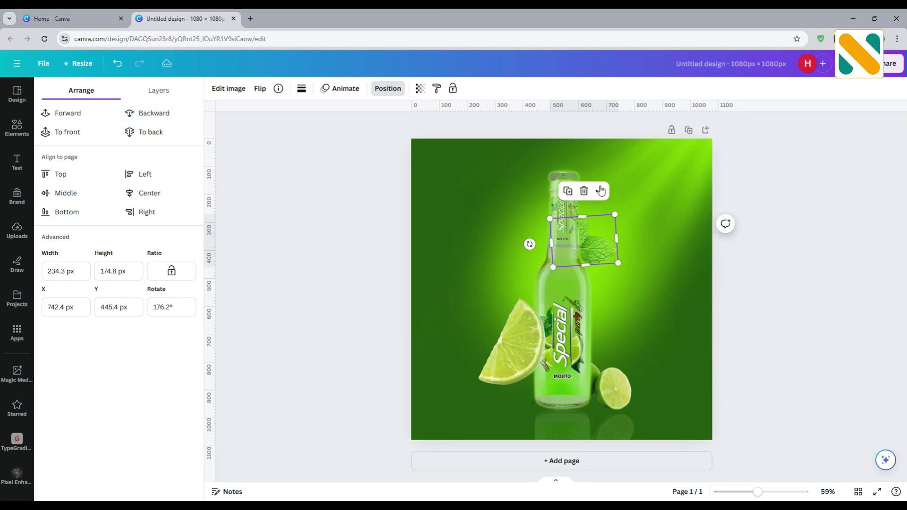
pyautogui.click(666, 189)
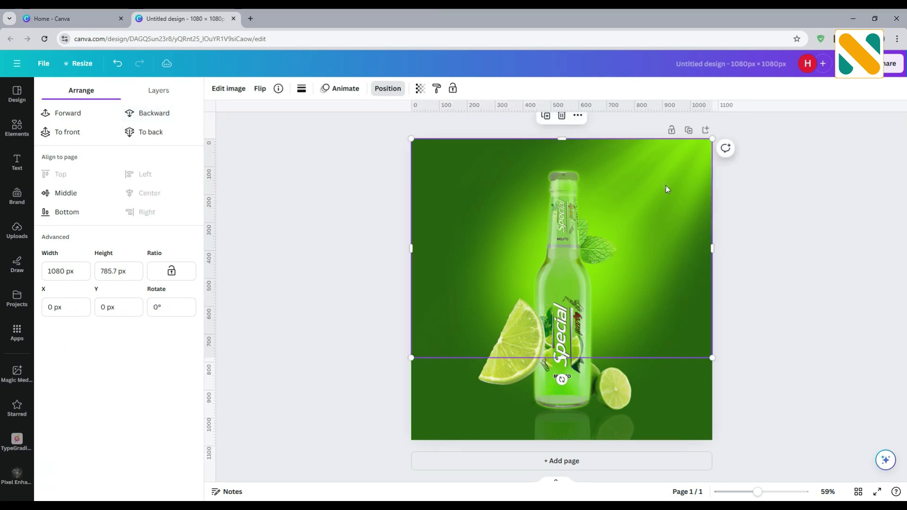
pyautogui.click(171, 114)
pyautogui.click(344, 217)
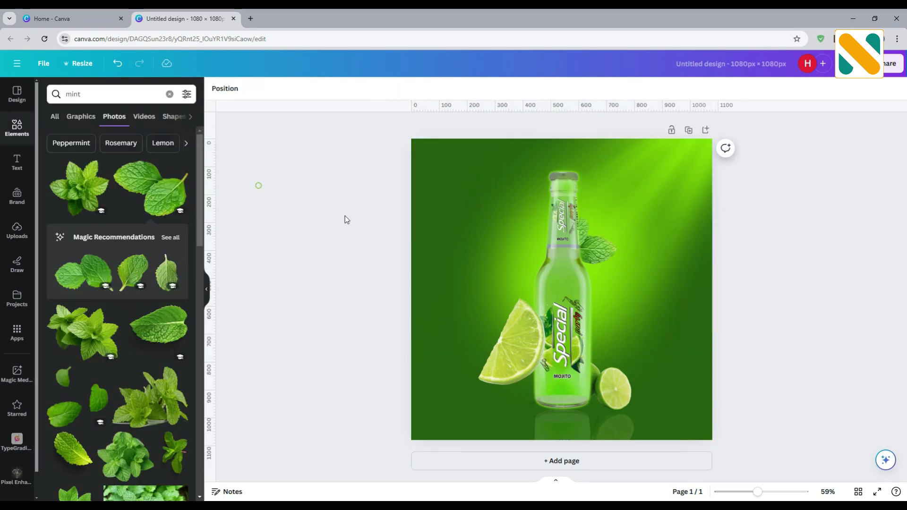
# Duplicate the mint leaf, rotate the copy about 58°, and place it beside the lime.
pyautogui.click(599, 246)
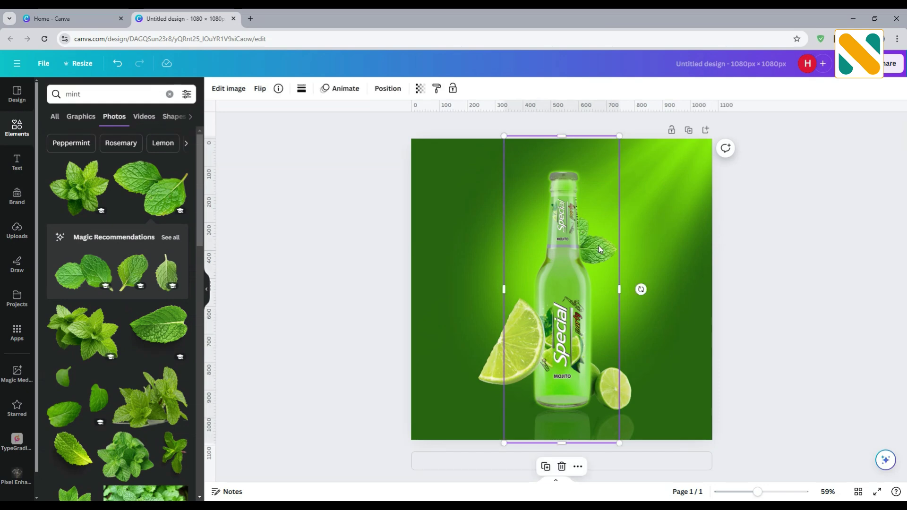
pyautogui.click(599, 245)
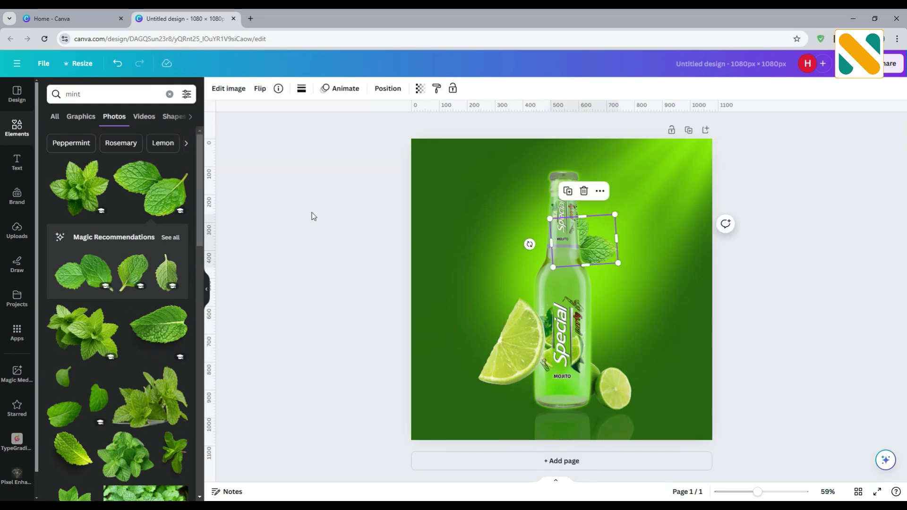
pyautogui.click(568, 191)
pyautogui.moveTo(590, 243); pyautogui.dragTo(531, 368)
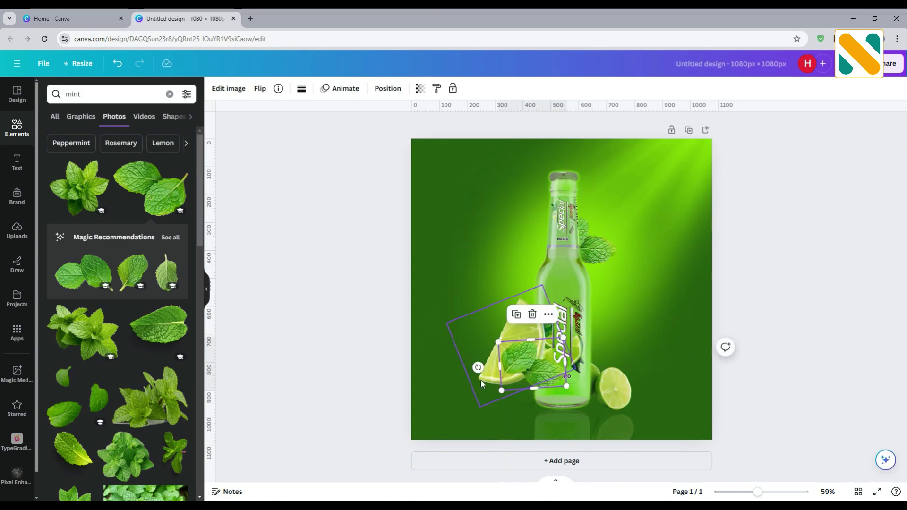
pyautogui.moveTo(481, 381); pyautogui.dragTo(524, 411)
pyautogui.moveTo(529, 373); pyautogui.dragTo(540, 370)
# Send the mint leaf copy backward twice, behind the lime slice and bottle.
pyautogui.click(382, 86)
pyautogui.click(172, 112)
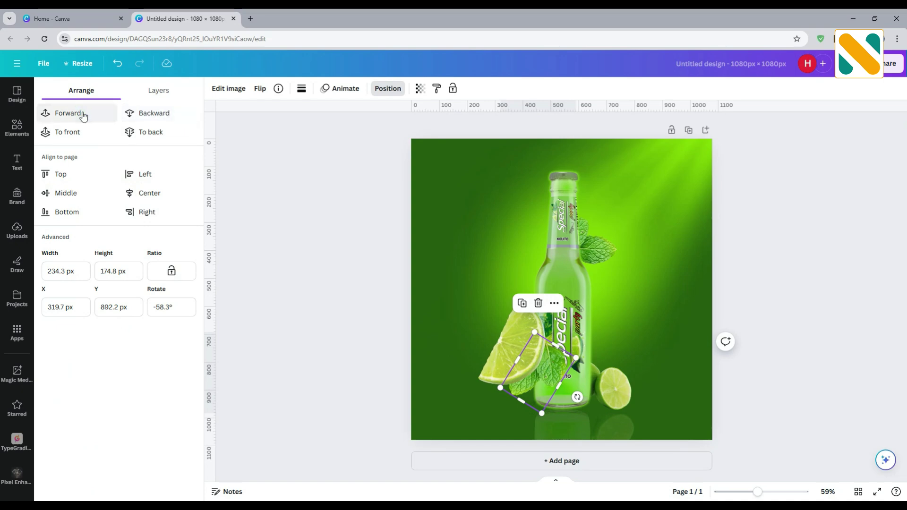
pyautogui.click(154, 115)
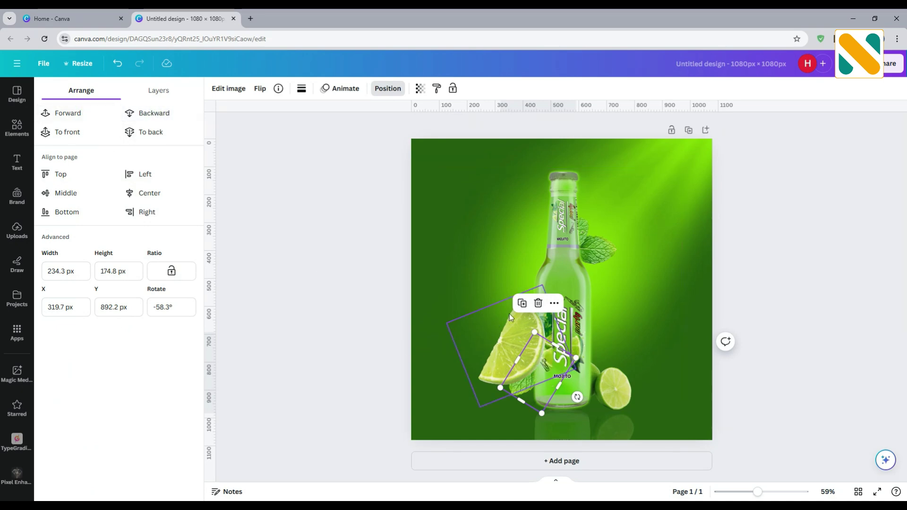
pyautogui.press('Escape')
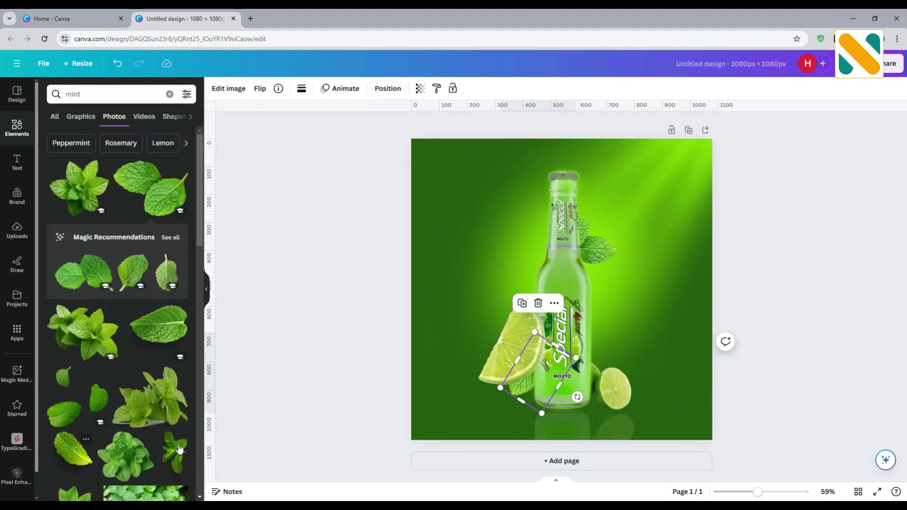
# Add a mint leaf photo, shrink it, rotate it about 25°, and set transparency 15.
pyautogui.click(73, 448)
pyautogui.moveTo(674, 168); pyautogui.dragTo(499, 363)
pyautogui.moveTo(478, 431); pyautogui.dragTo(470, 450)
pyautogui.click(420, 88)
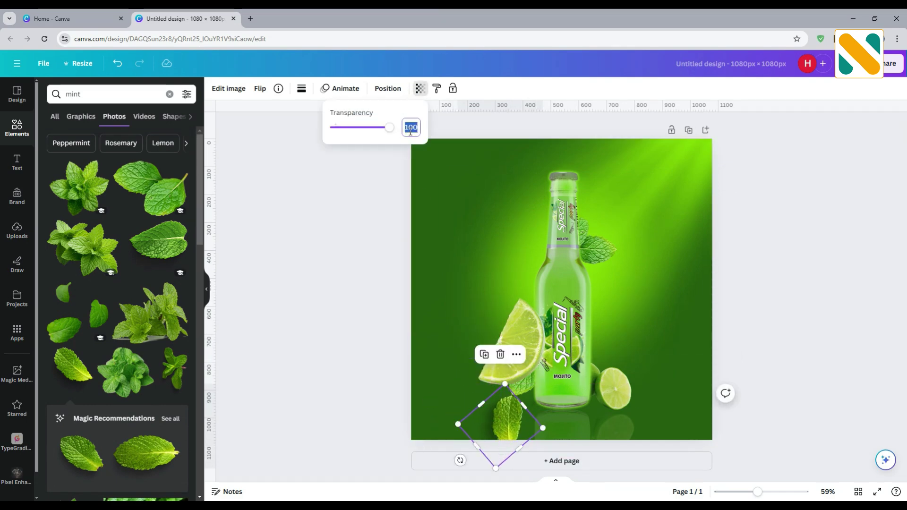
pyautogui.write('15')
pyautogui.click(363, 278)
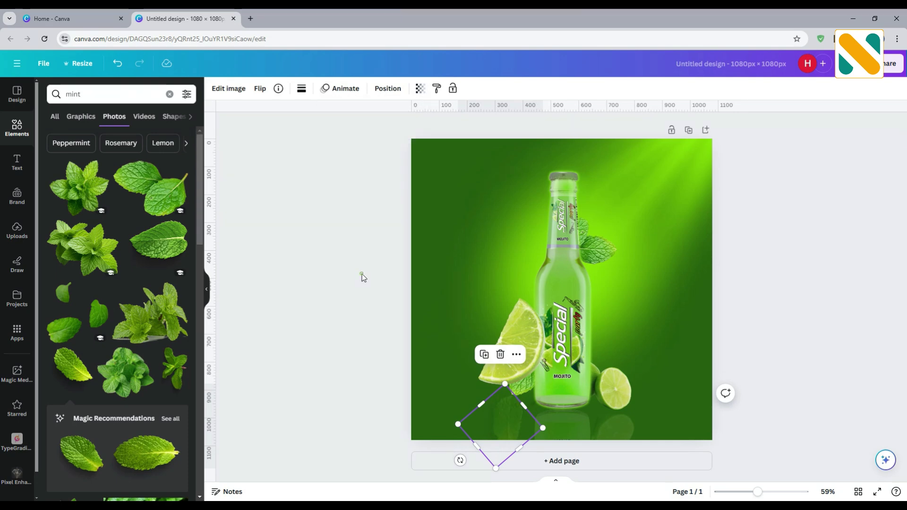
pyautogui.click(363, 275)
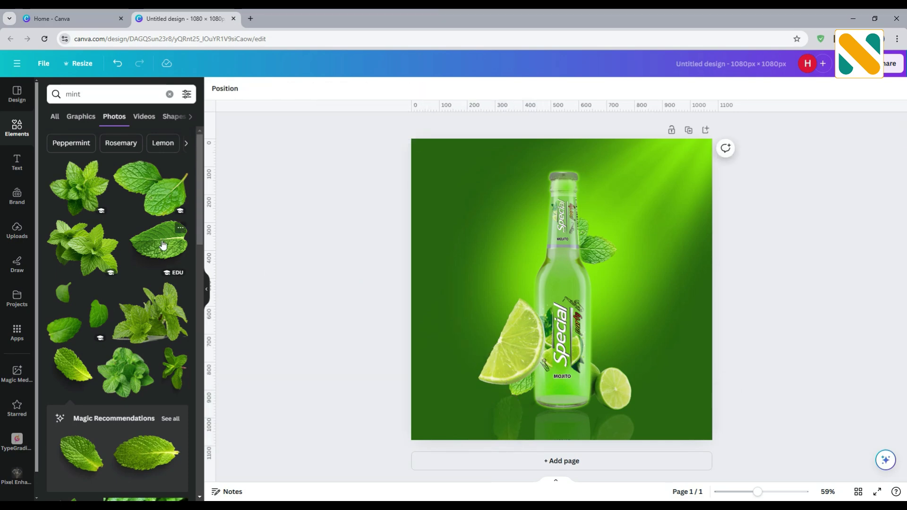
# Add another mint leaf, shrink it, and place it tilted about -74° in the top-left corner.
pyautogui.click(176, 246)
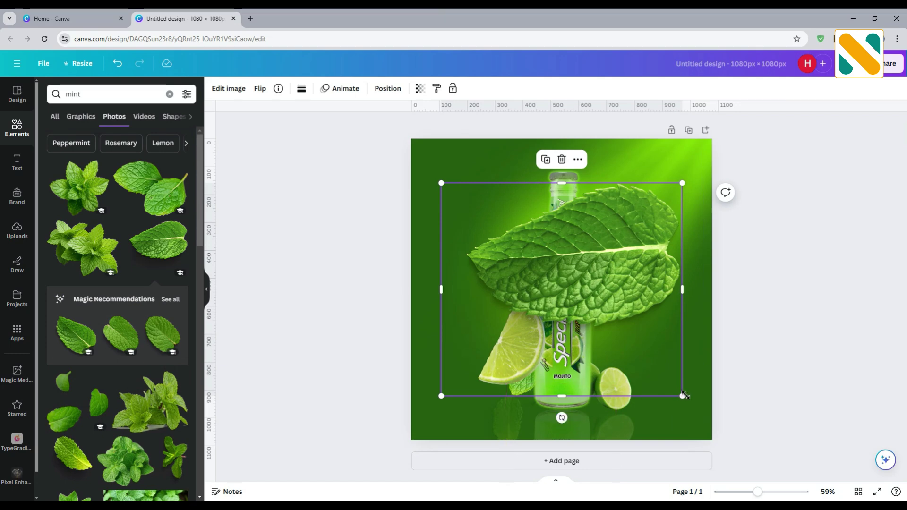
pyautogui.moveTo(684, 396); pyautogui.dragTo(521, 253)
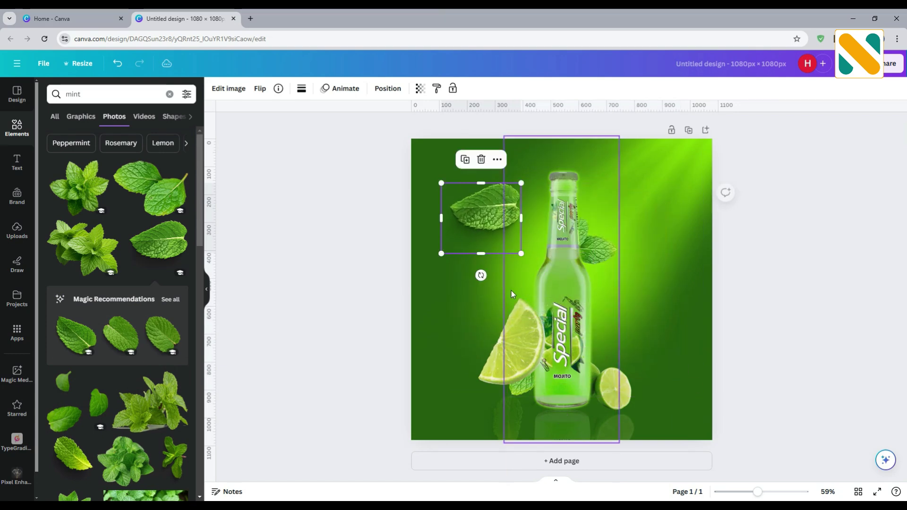
pyautogui.moveTo(481, 275); pyautogui.dragTo(543, 226)
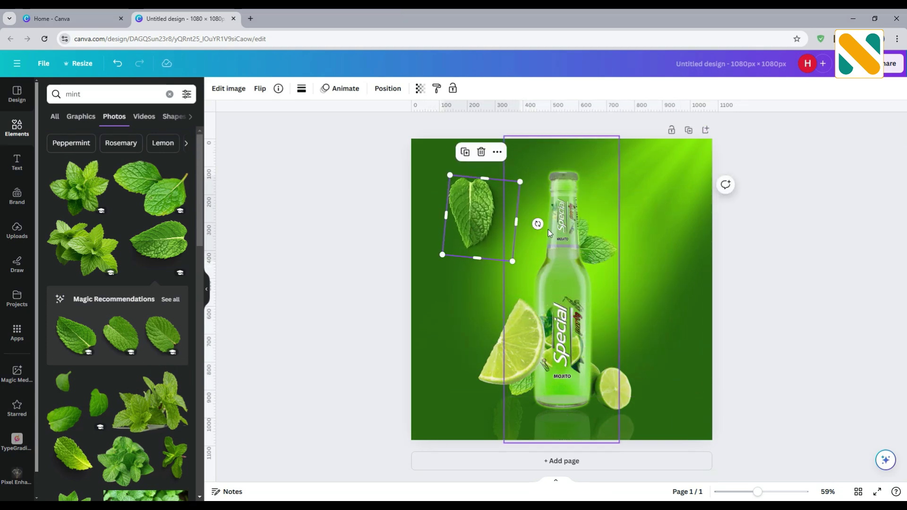
pyautogui.moveTo(472, 218); pyautogui.dragTo(473, 171)
pyautogui.moveTo(538, 179); pyautogui.dragTo(517, 190)
# Set the top-left mint leaf's brightness to 10.
pyautogui.click(227, 89)
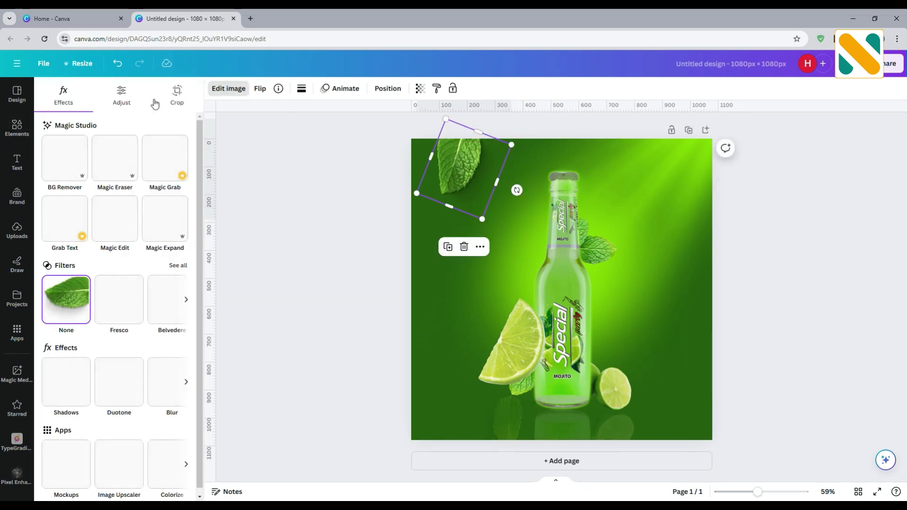
pyautogui.click(123, 99)
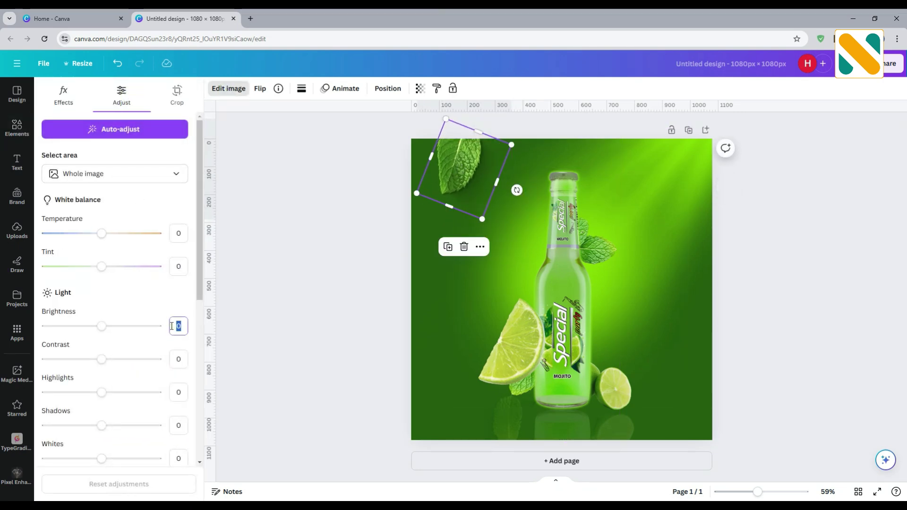
pyautogui.click(171, 326)
pyautogui.write('10')
pyautogui.press('Return')
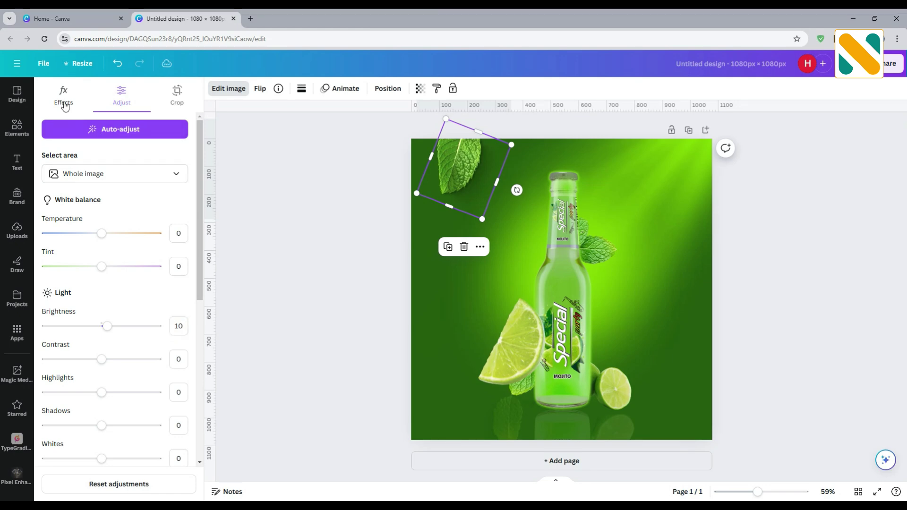
# Apply a whole-image blur of 70 to the top-left mint leaf.
pyautogui.click(65, 105)
pyautogui.click(157, 386)
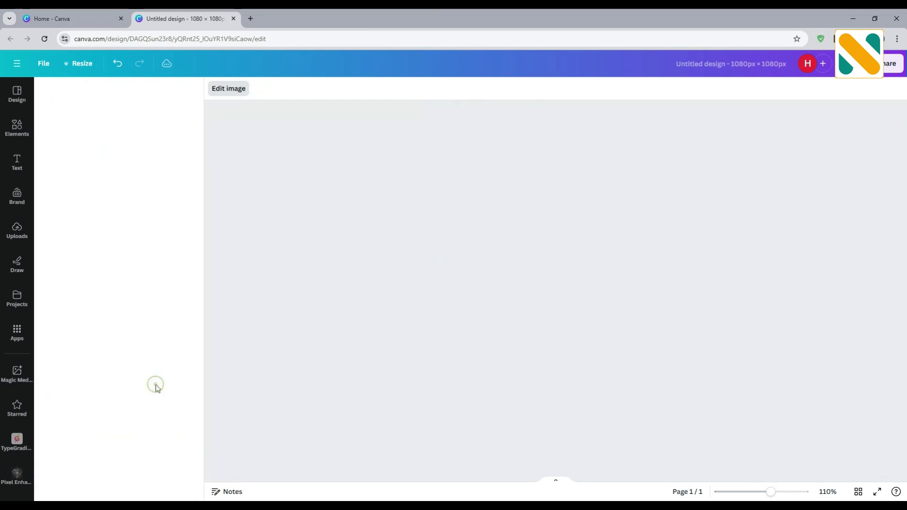
pyautogui.click(183, 118)
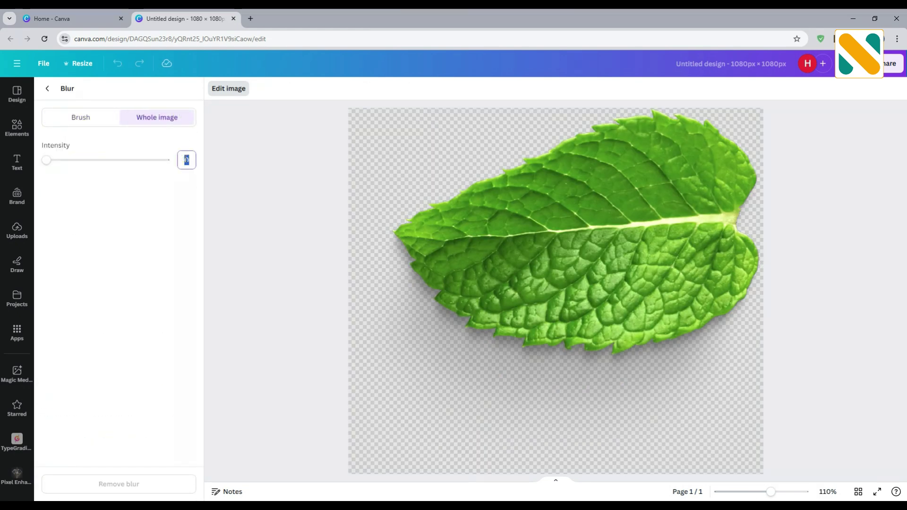
pyautogui.press('Return')
pyautogui.click(49, 90)
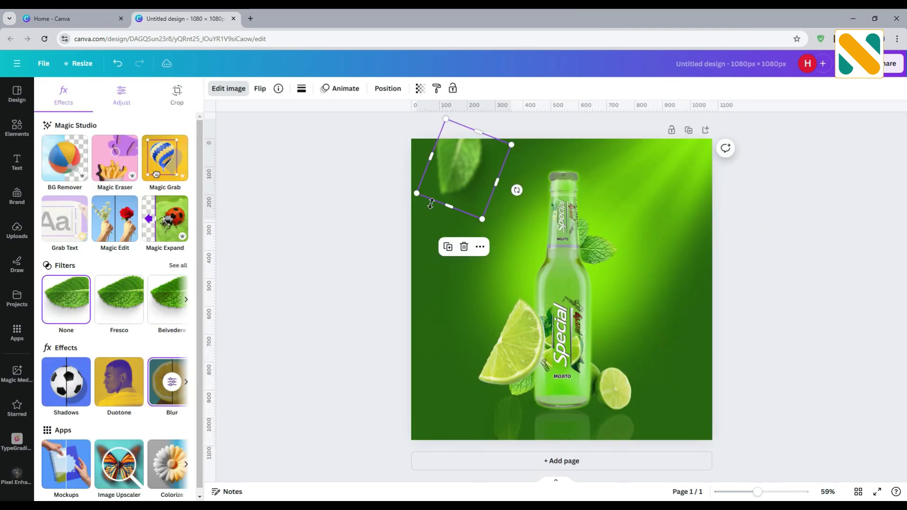
# Duplicate the blurred leaf, move it bottom-left, rotate to about -175°, and raise its brightness.
pyautogui.click(448, 247)
pyautogui.moveTo(466, 165); pyautogui.dragTo(433, 435)
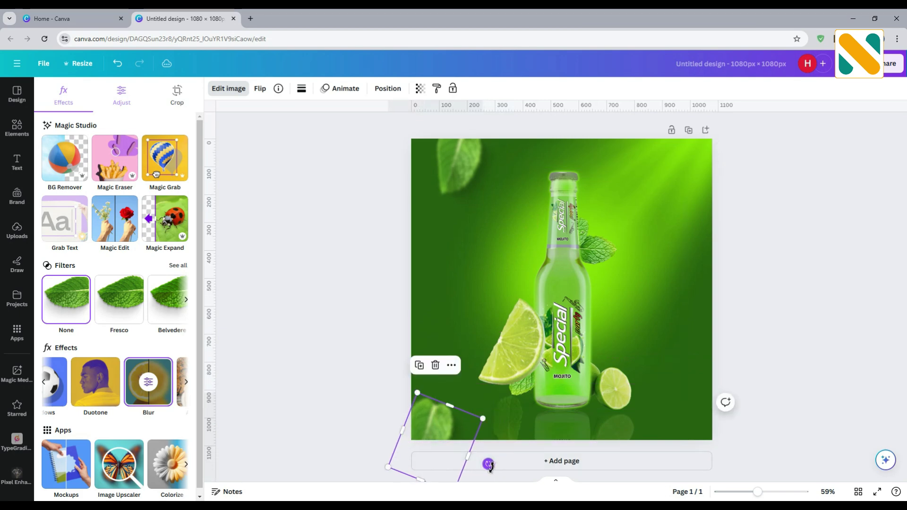
pyautogui.moveTo(489, 464); pyautogui.dragTo(449, 416)
pyautogui.click(120, 97)
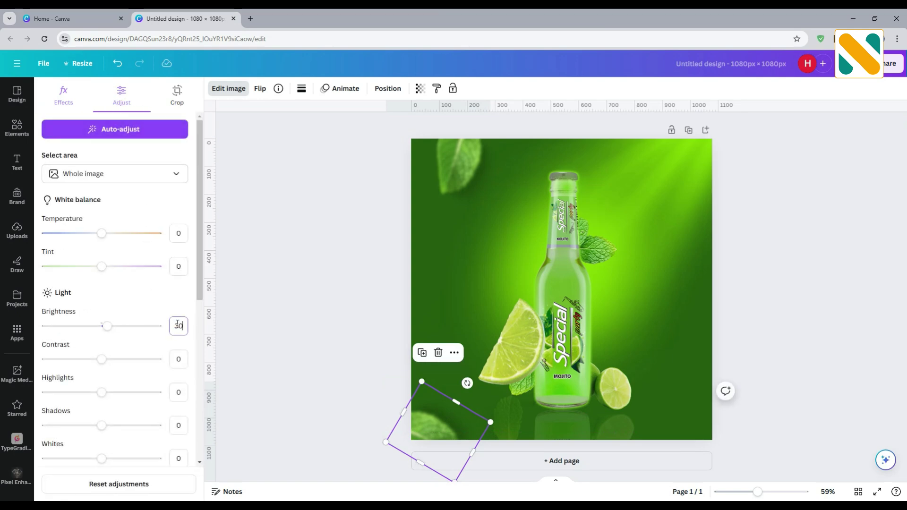
pyautogui.press('Return')
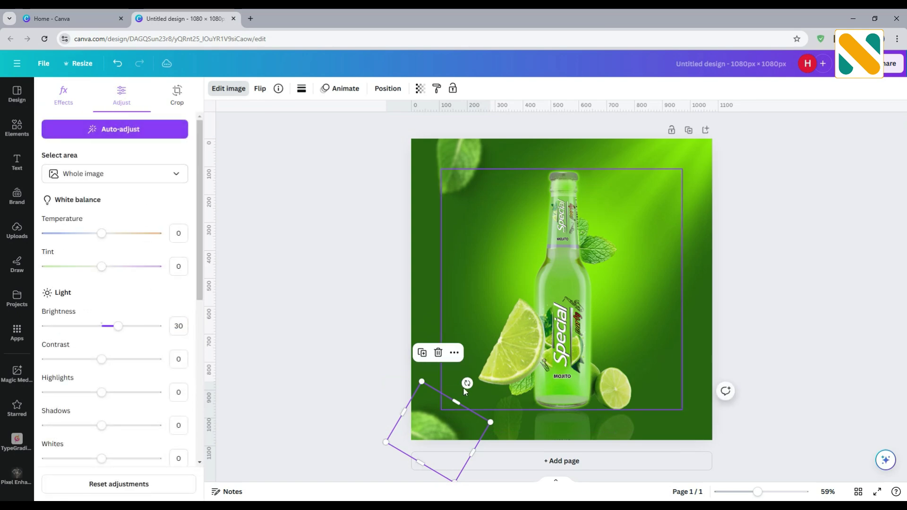
# Move a leaf copy to the right edge, rotate and shrink it, and blur it at 90.
pyautogui.click(432, 431)
pyautogui.moveTo(432, 431); pyautogui.dragTo(673, 322)
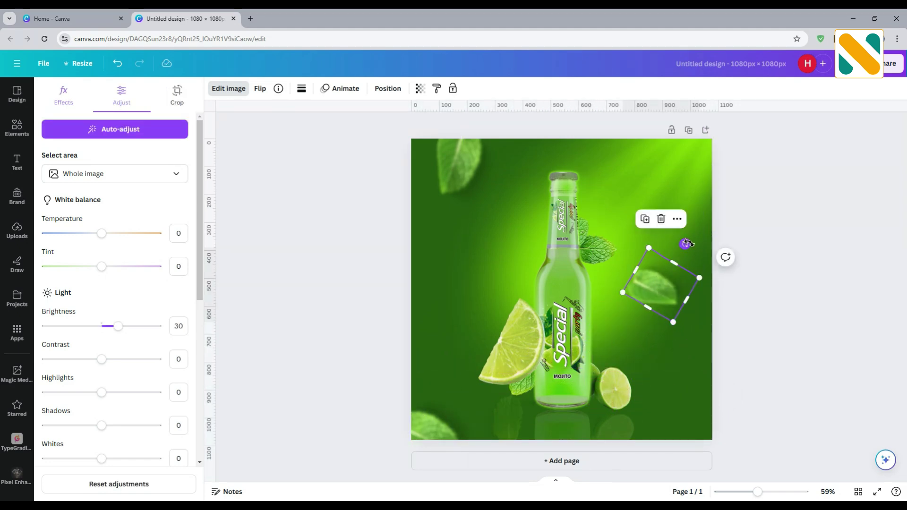
pyautogui.moveTo(687, 244); pyautogui.dragTo(681, 299)
pyautogui.moveTo(678, 332); pyautogui.dragTo(681, 288)
pyautogui.click(63, 98)
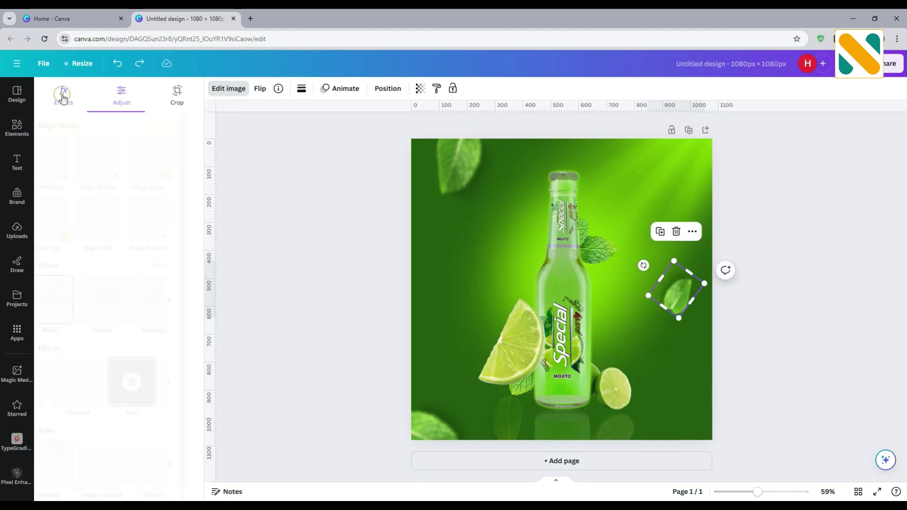
pyautogui.click(162, 394)
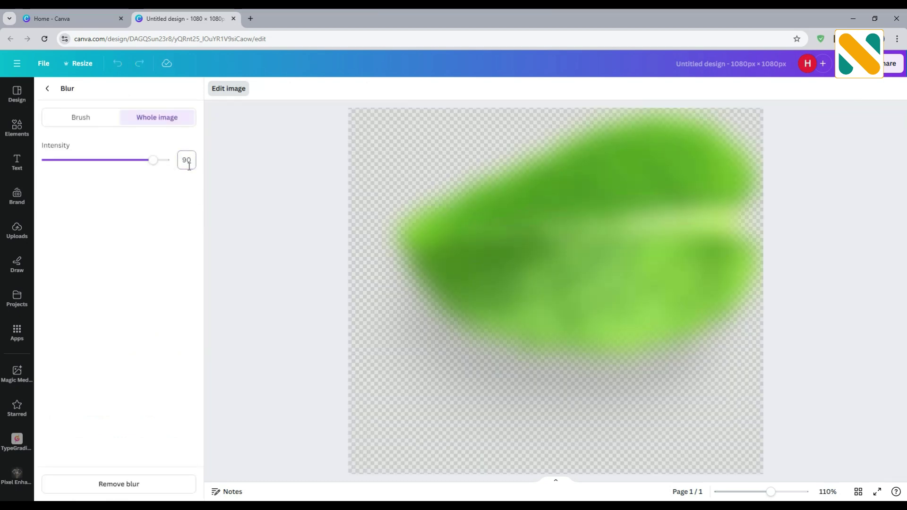
pyautogui.click(50, 87)
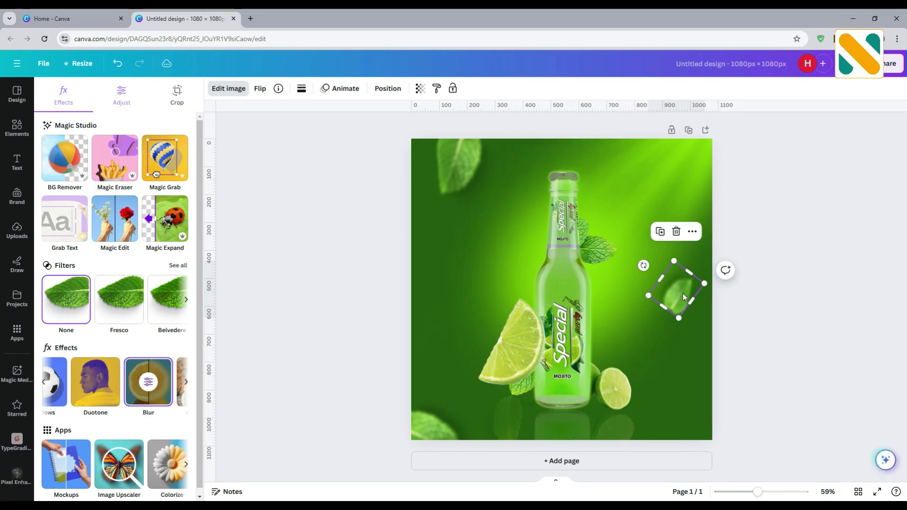
pyautogui.moveTo(682, 293); pyautogui.dragTo(694, 287)
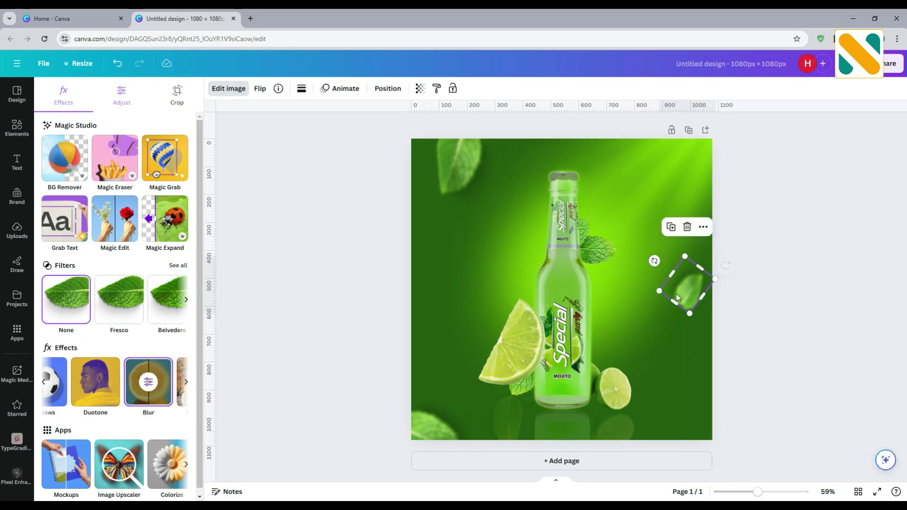
pyautogui.click(344, 254)
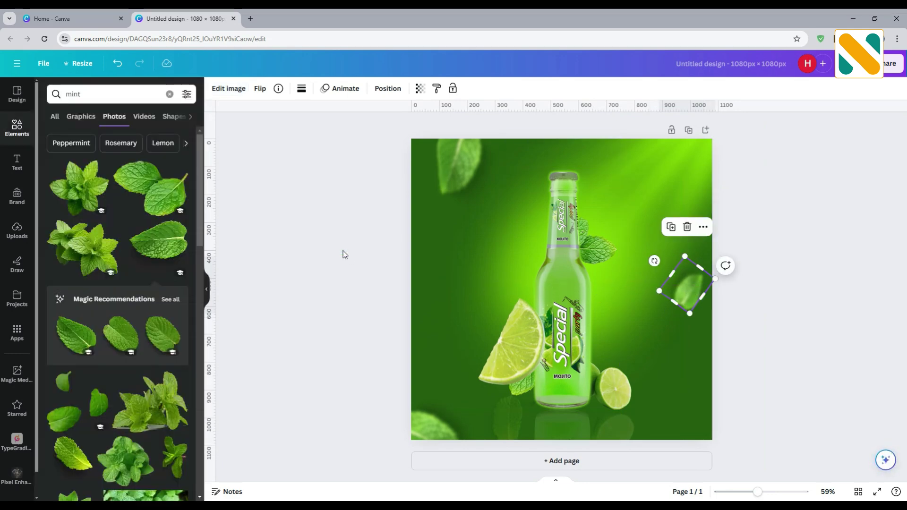
# Search photos for 'green lemon', add a round lime slice, shrink it, and move it left.
pyautogui.click(88, 93)
pyautogui.write('gr')
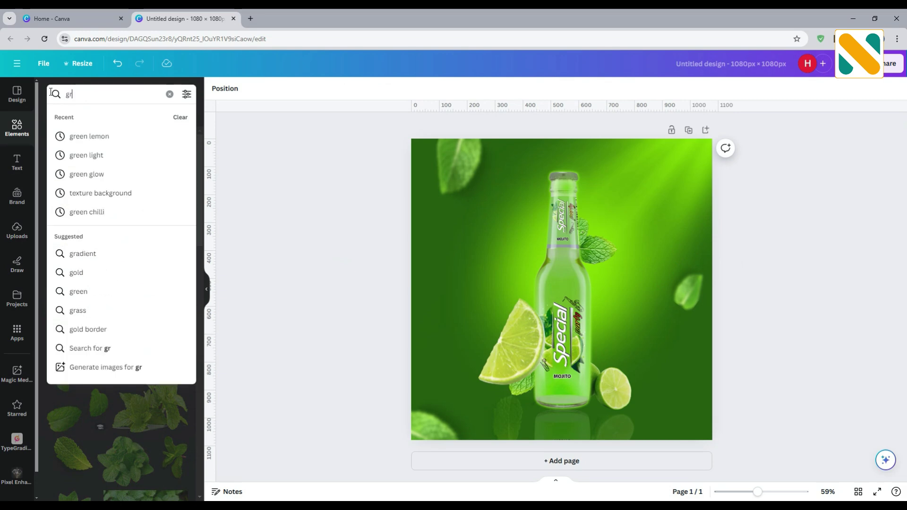
pyautogui.write('een lemon')
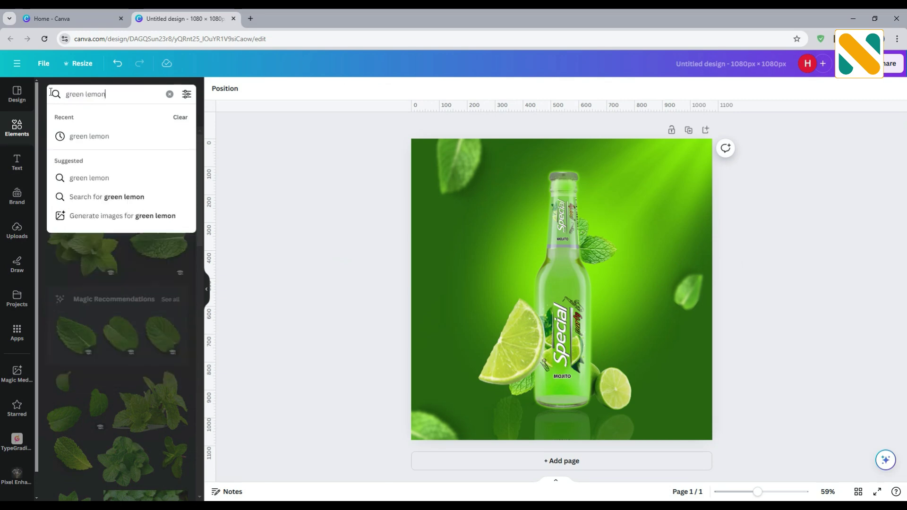
pyautogui.press('Return')
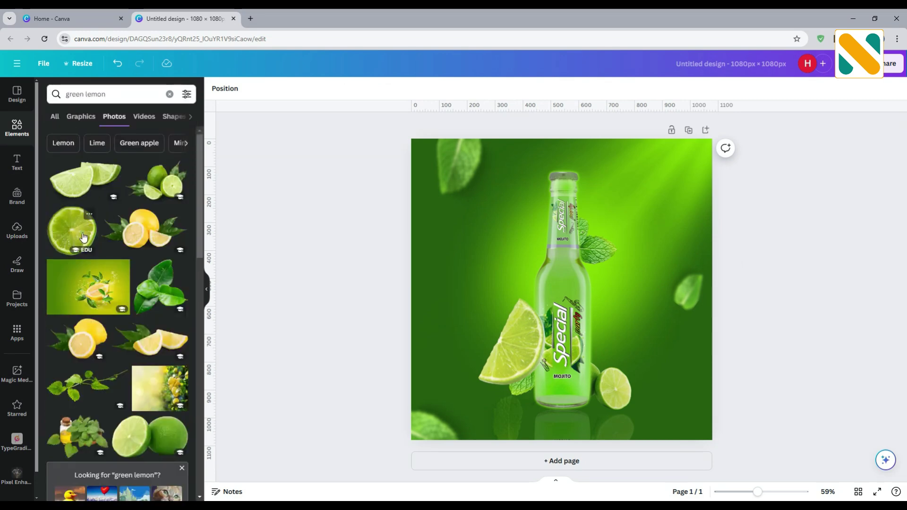
pyautogui.click(81, 232)
pyautogui.moveTo(686, 411); pyautogui.dragTo(536, 263)
pyautogui.moveTo(490, 217); pyautogui.dragTo(408, 272)
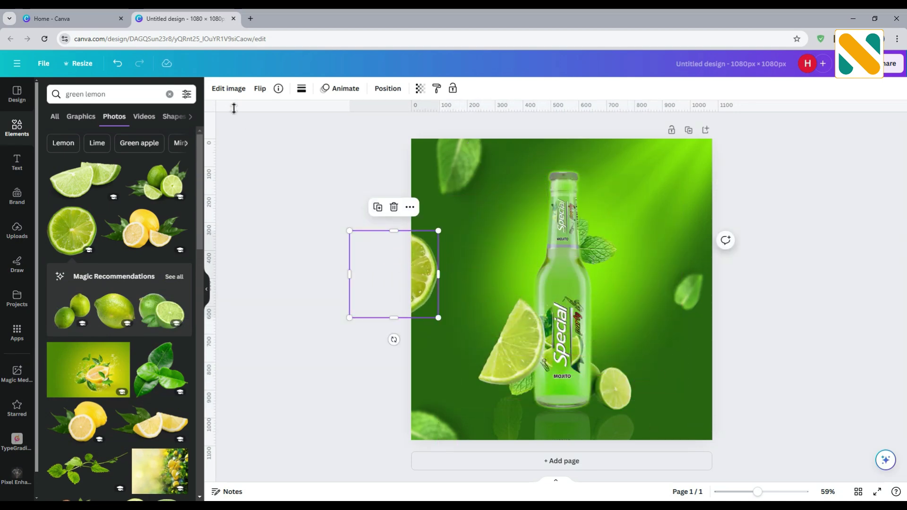
# Blur the lime slice at 70 and place a duplicate in the bottom-right corner.
pyautogui.click(228, 89)
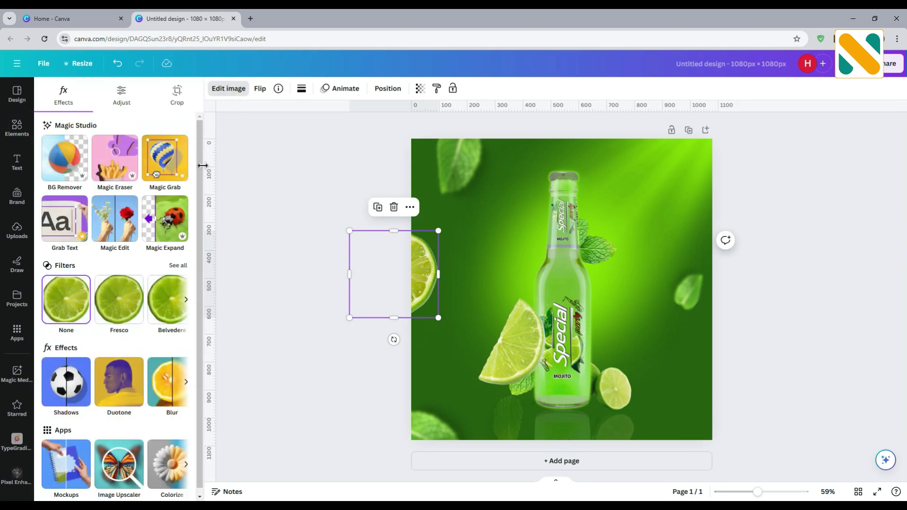
pyautogui.click(162, 369)
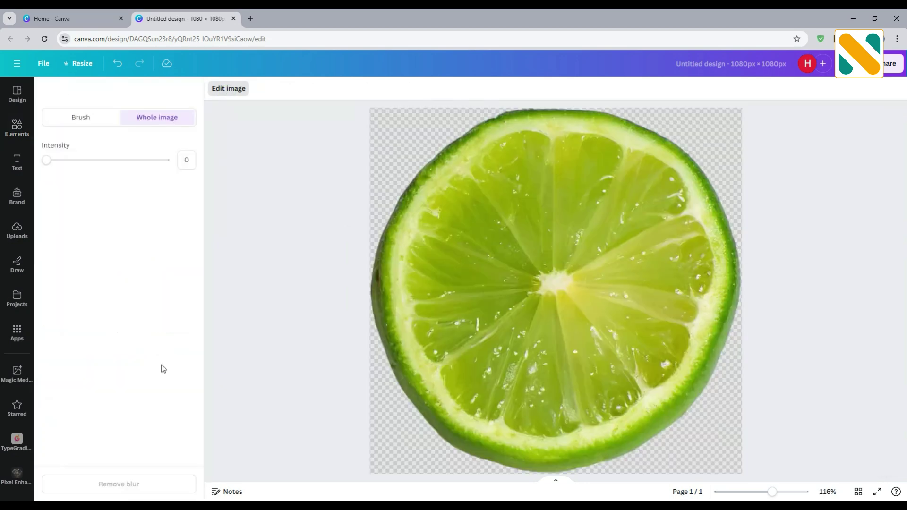
pyautogui.click(189, 150)
pyautogui.write('70')
pyautogui.press('Return')
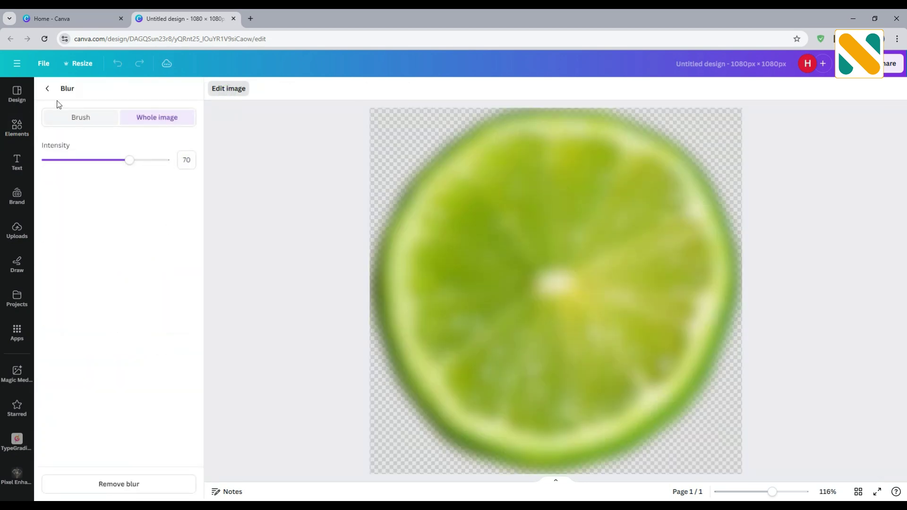
pyautogui.click(48, 88)
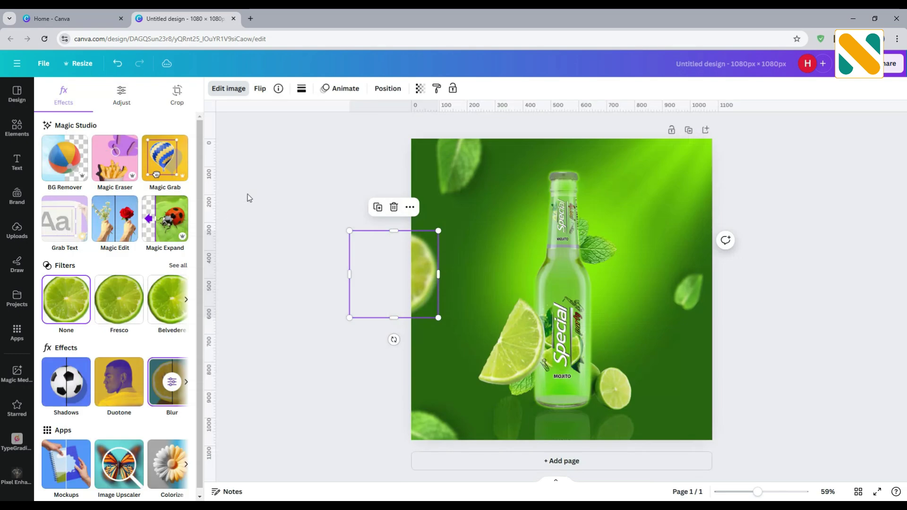
pyautogui.click(378, 208)
pyautogui.moveTo(388, 273); pyautogui.dragTo(694, 427)
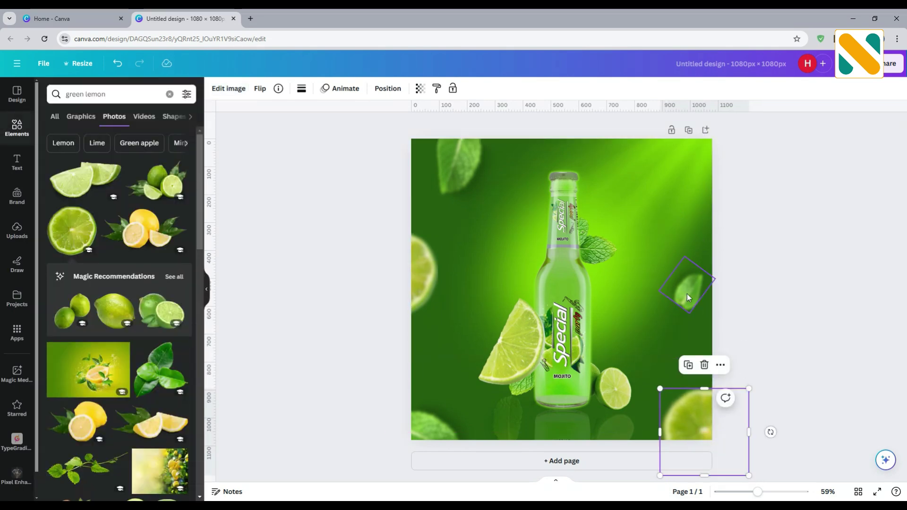
# Move the right-side mint leaf below the page's bottom edge and enlarge it.
pyautogui.click(687, 294)
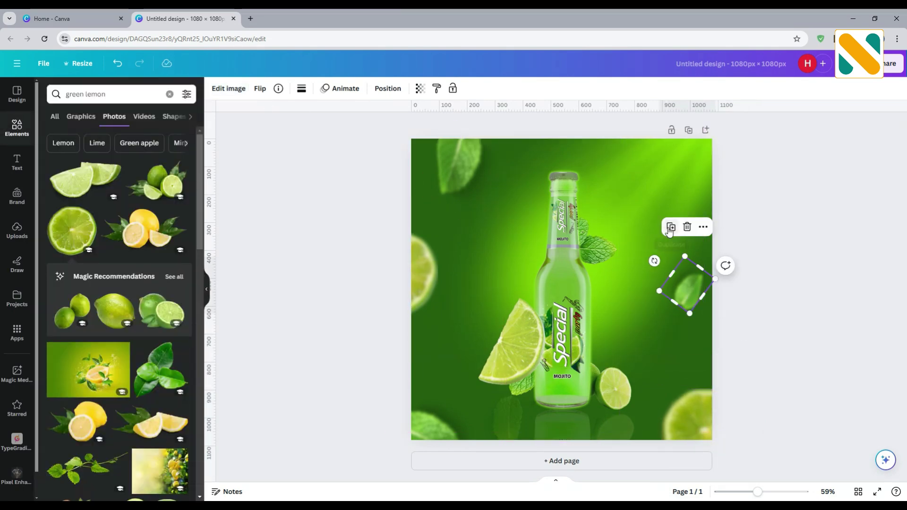
pyautogui.moveTo(691, 294); pyautogui.dragTo(694, 456)
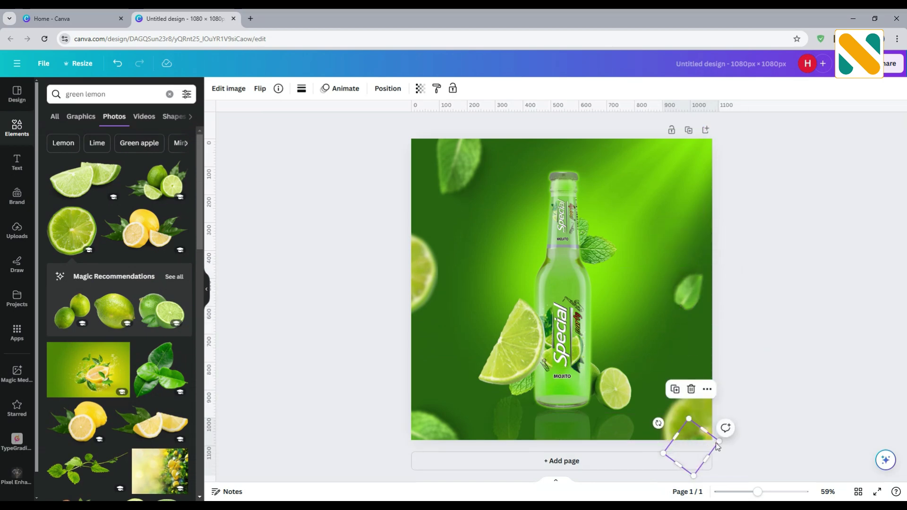
pyautogui.moveTo(766, 417); pyautogui.dragTo(723, 432)
# Search graphics for 'water splash' and add a splash graphic to the design.
pyautogui.click(771, 365)
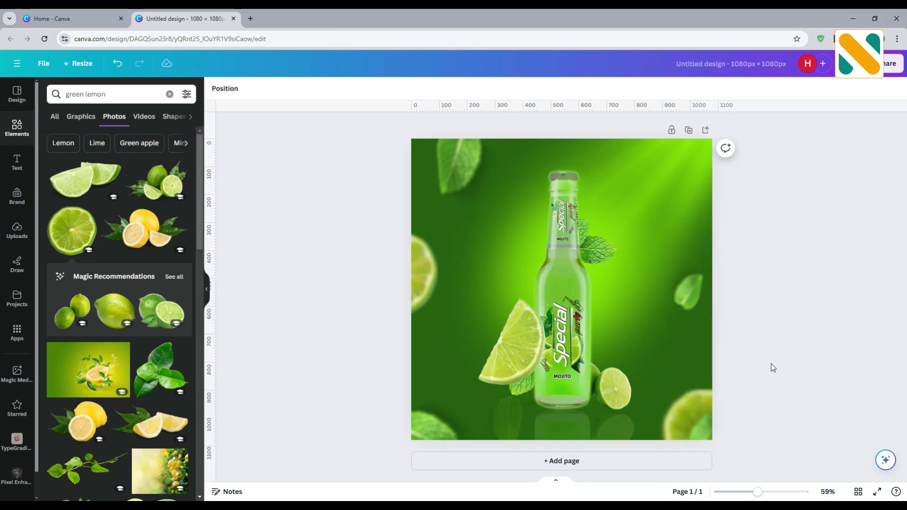
pyautogui.click(52, 96)
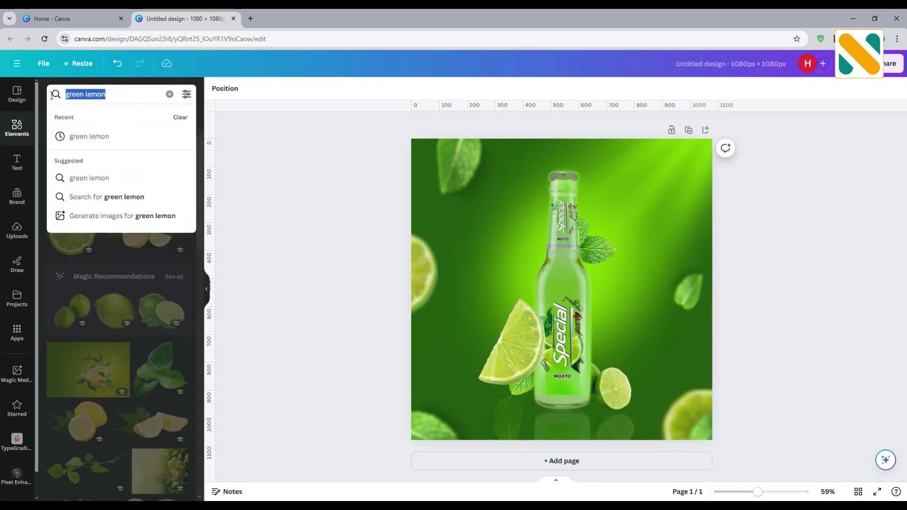
pyautogui.write('wa')
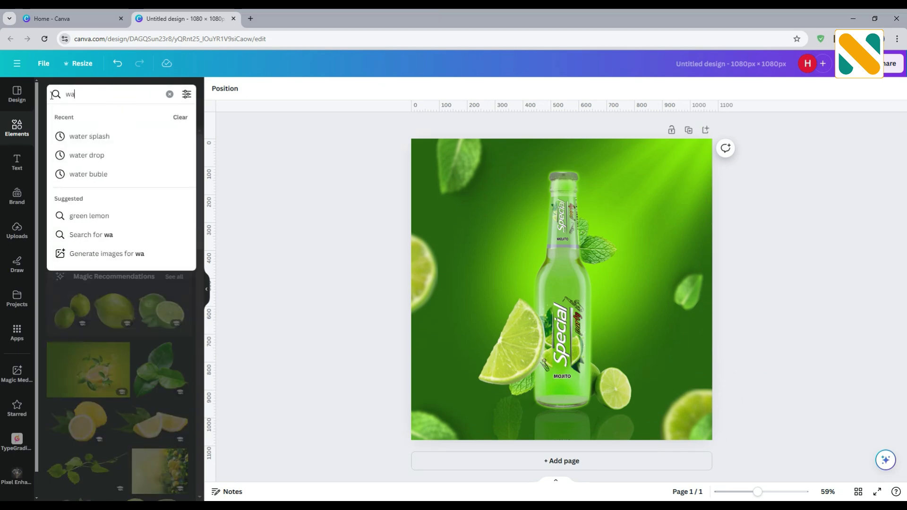
pyautogui.write('ter splash')
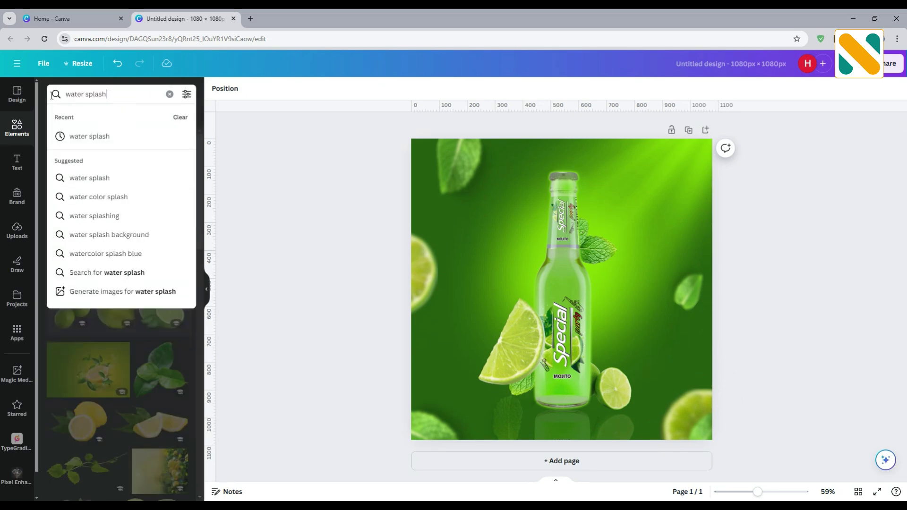
pyautogui.press('Return')
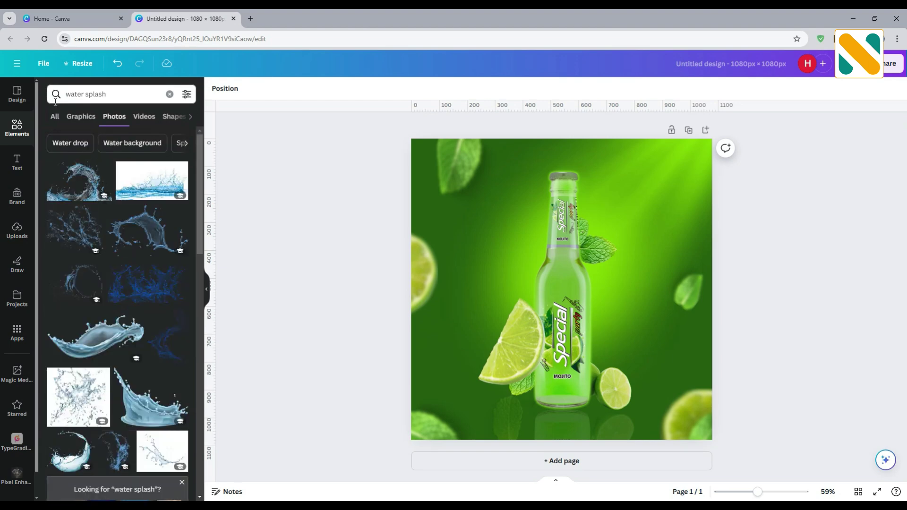
pyautogui.click(82, 123)
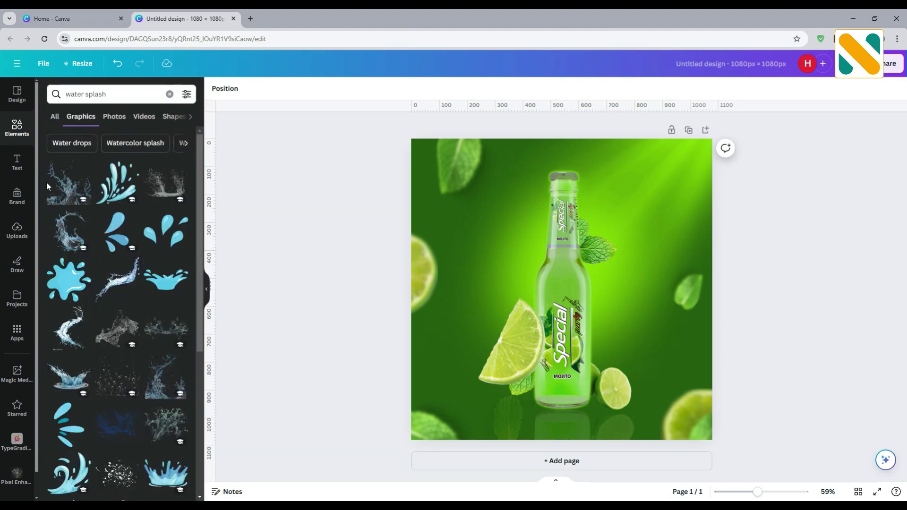
pyautogui.click(71, 235)
# Apply a custom Duotone with white shadows to the water splash.
pyautogui.click(229, 88)
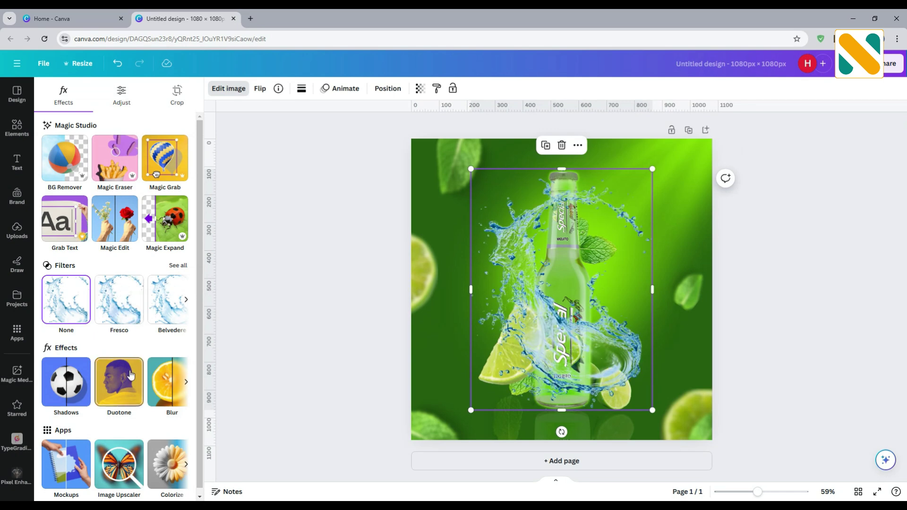
pyautogui.click(131, 376)
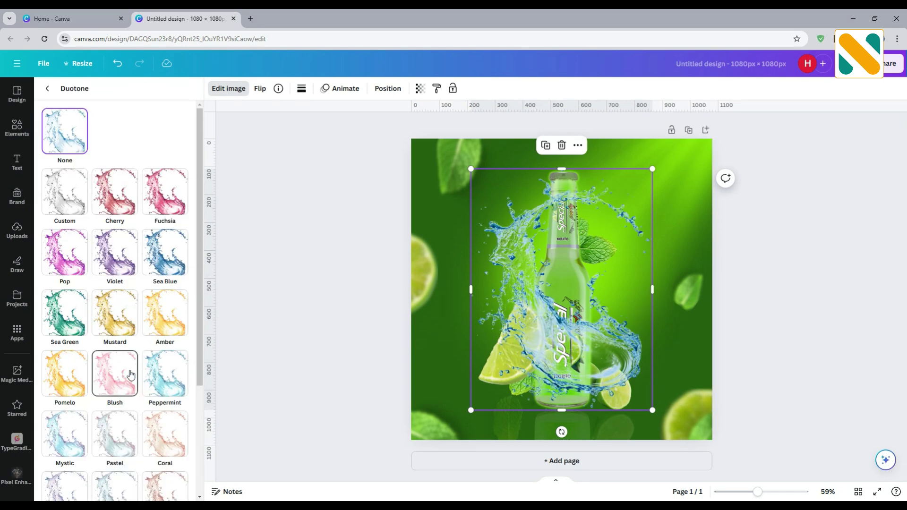
pyautogui.click(70, 198)
pyautogui.click(180, 264)
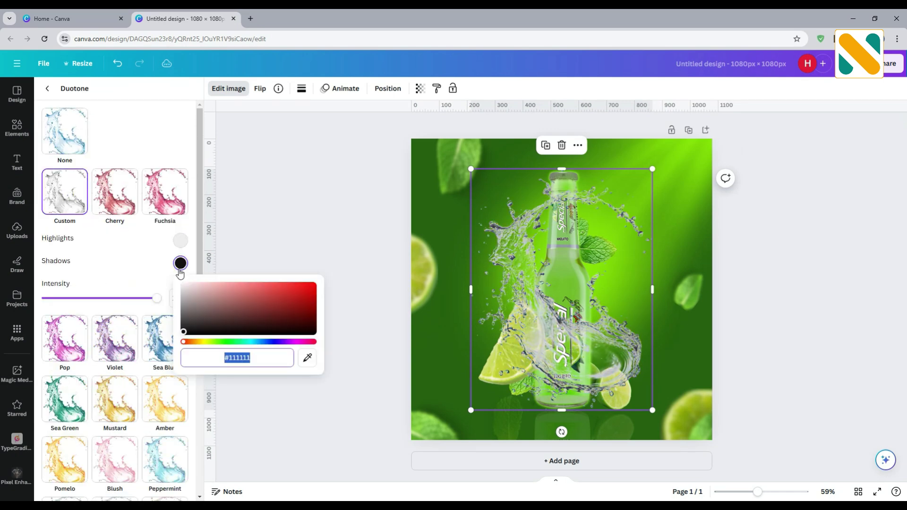
pyautogui.click(184, 287)
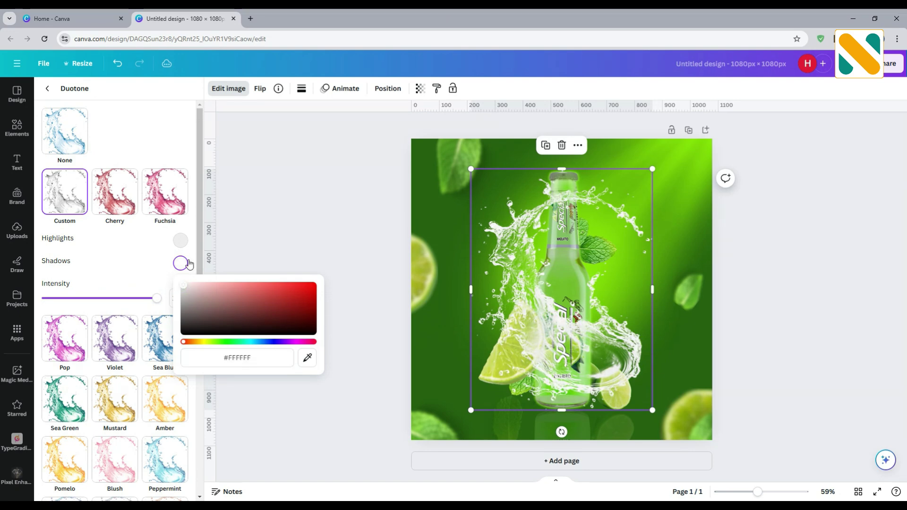
pyautogui.click(308, 218)
pyautogui.click(305, 215)
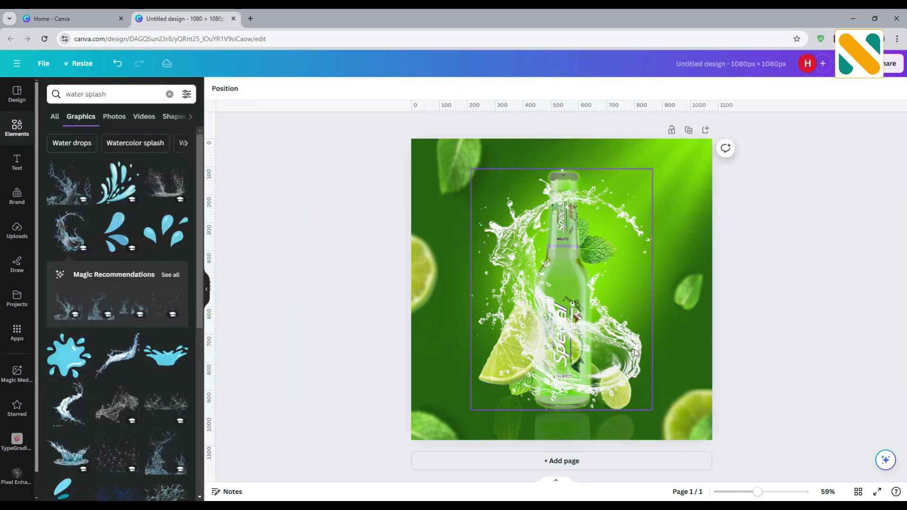
# Centre the splash on the bottle and send it backward behind the lime slice and bottle.
pyautogui.moveTo(617, 352); pyautogui.dragTo(615, 345)
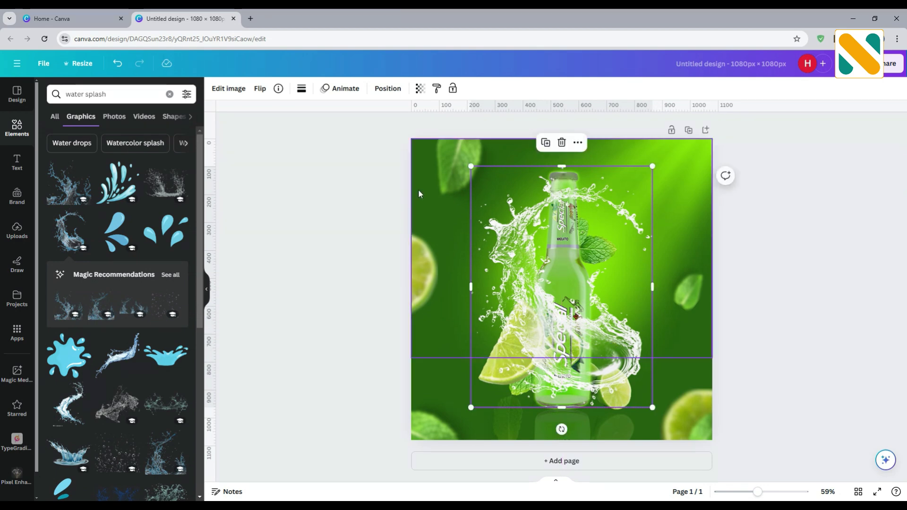
pyautogui.click(393, 92)
pyautogui.click(166, 114)
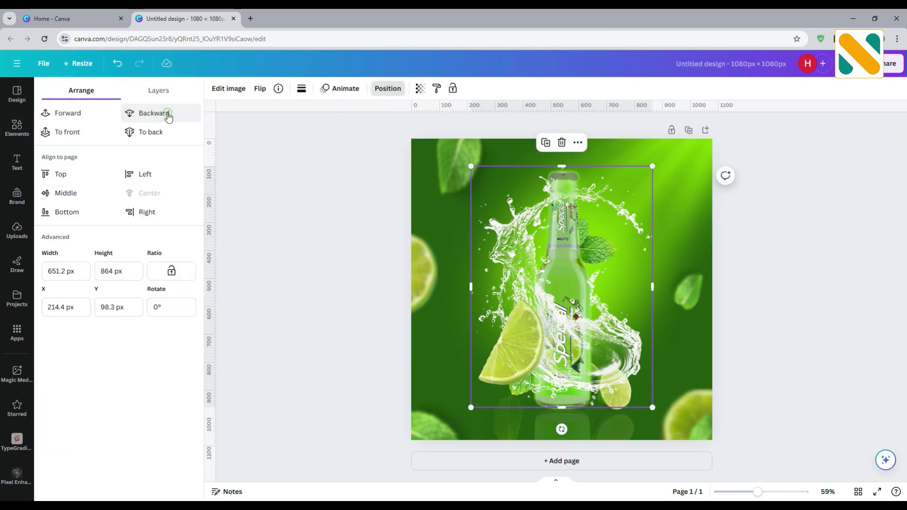
pyautogui.click(167, 115)
pyautogui.click(305, 231)
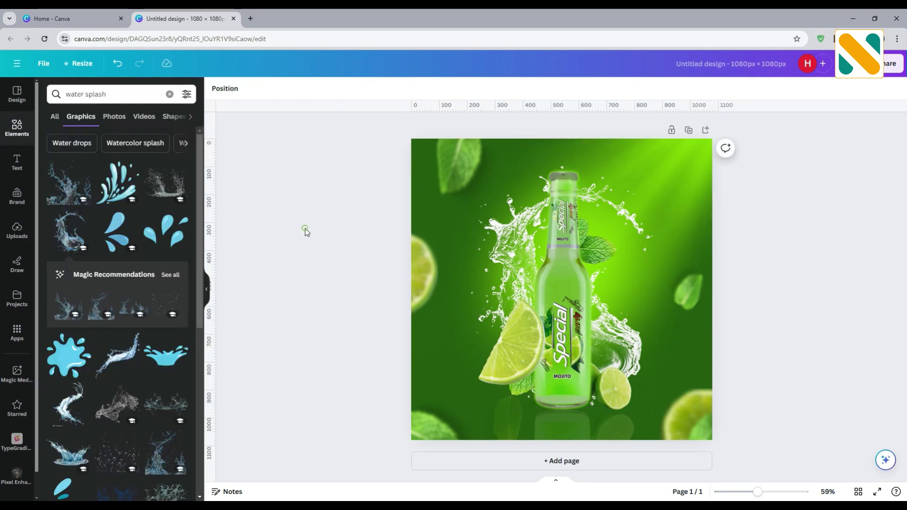
# Search graphics for 'shadow' and add the soft shadow graphic.
pyautogui.doubleClick(100, 96)
pyautogui.hotkey('ctrl', 'a')
pyautogui.press('BackSpace')
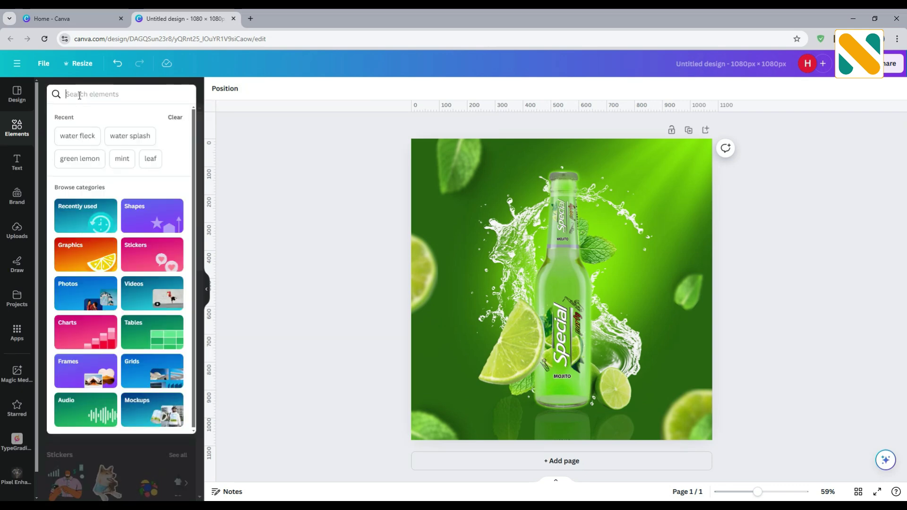
pyautogui.write('sha')
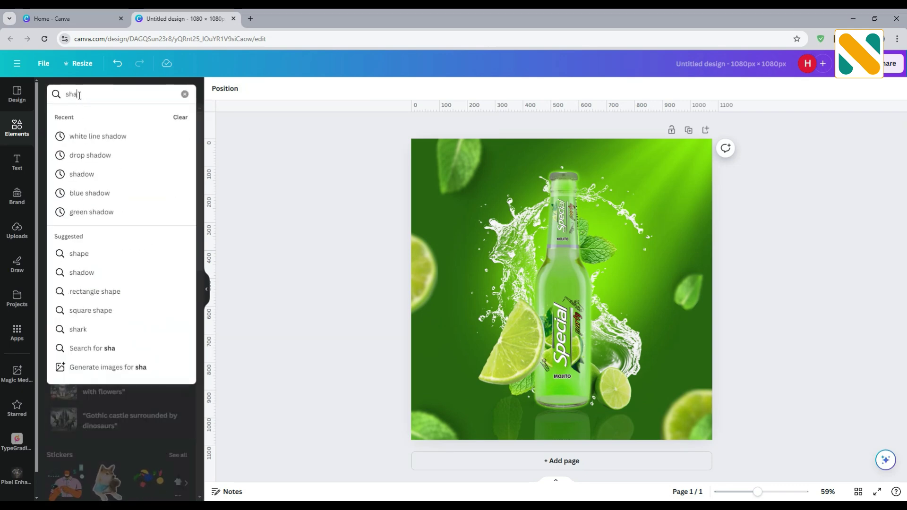
pyautogui.write('dow')
pyautogui.press('Return')
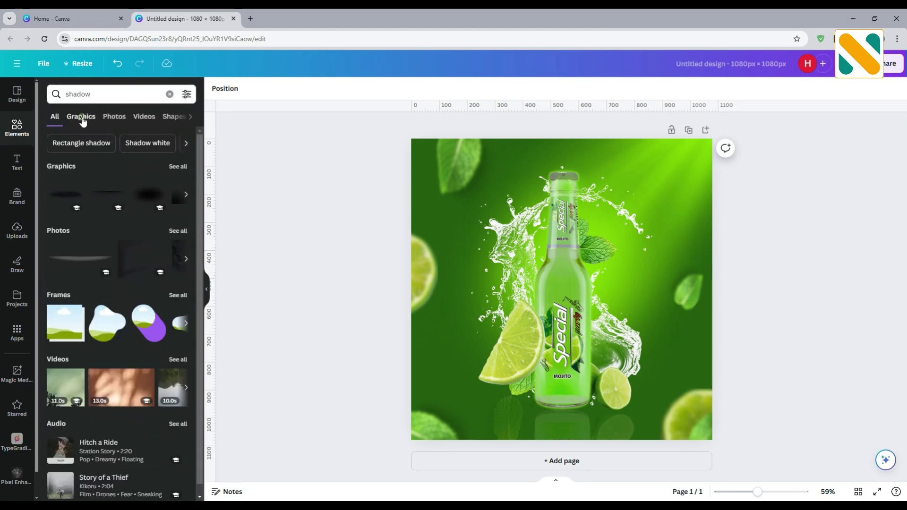
pyautogui.click(81, 118)
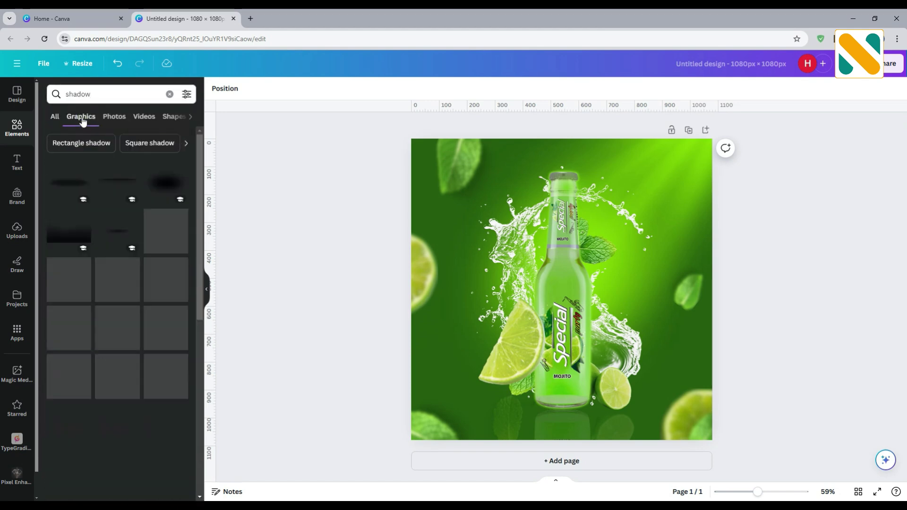
pyautogui.click(77, 183)
# Resize and centre the shadow under the bottle's base, fading it to transparency 83.
pyautogui.moveTo(576, 323); pyautogui.dragTo(606, 422)
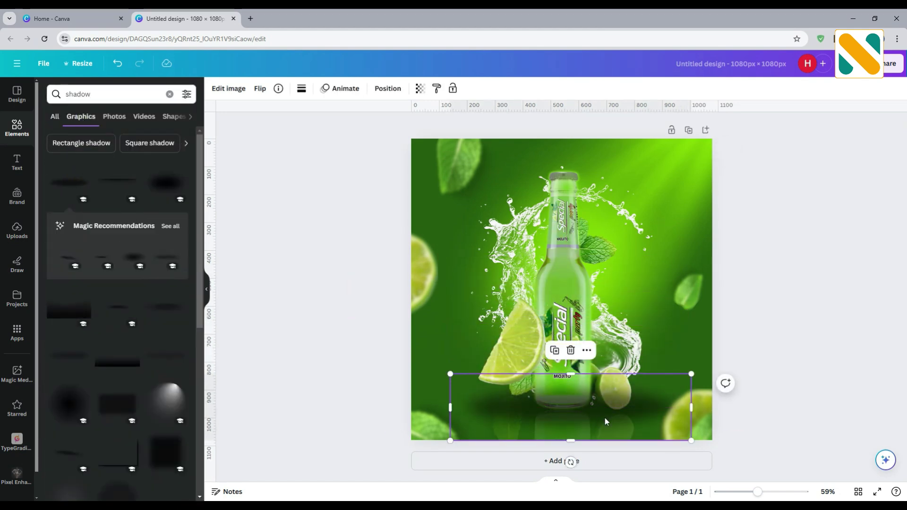
pyautogui.moveTo(685, 444); pyautogui.dragTo(652, 429)
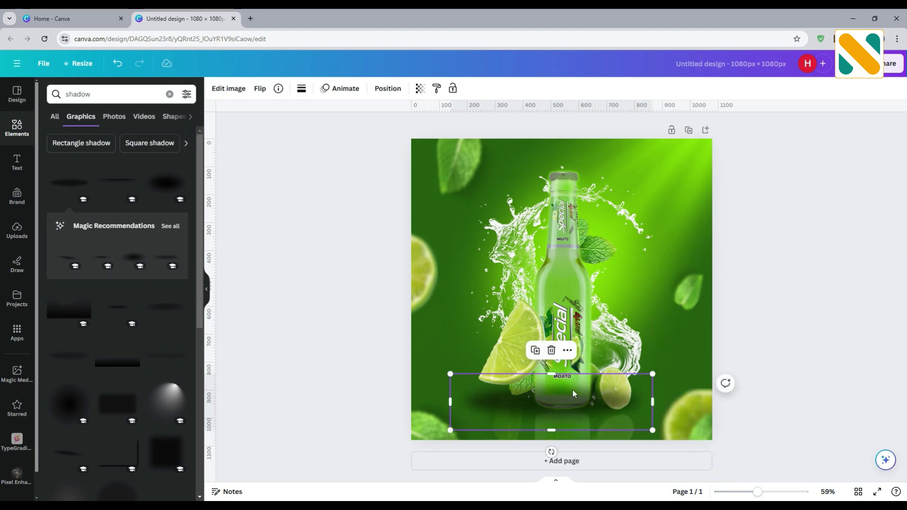
pyautogui.moveTo(450, 374); pyautogui.dragTo(521, 393)
pyautogui.moveTo(598, 411); pyautogui.dragTo(577, 409)
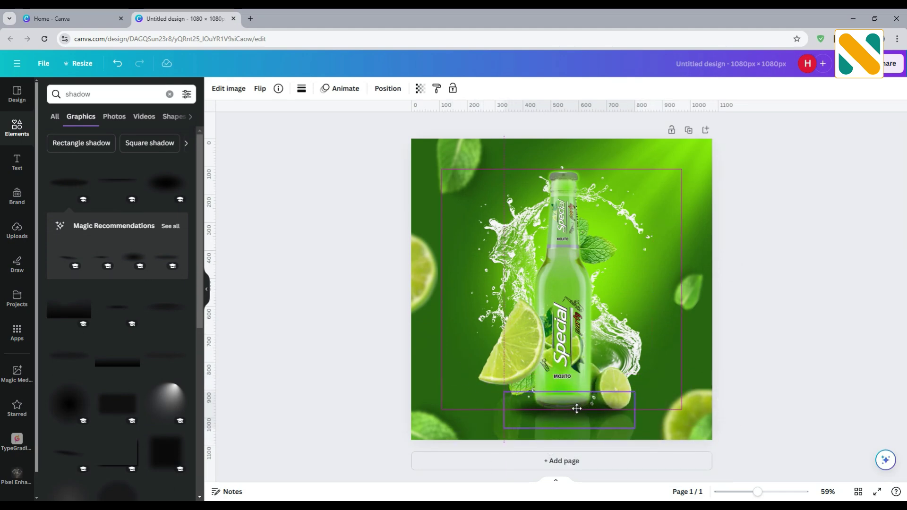
pyautogui.moveTo(632, 430); pyautogui.dragTo(642, 429)
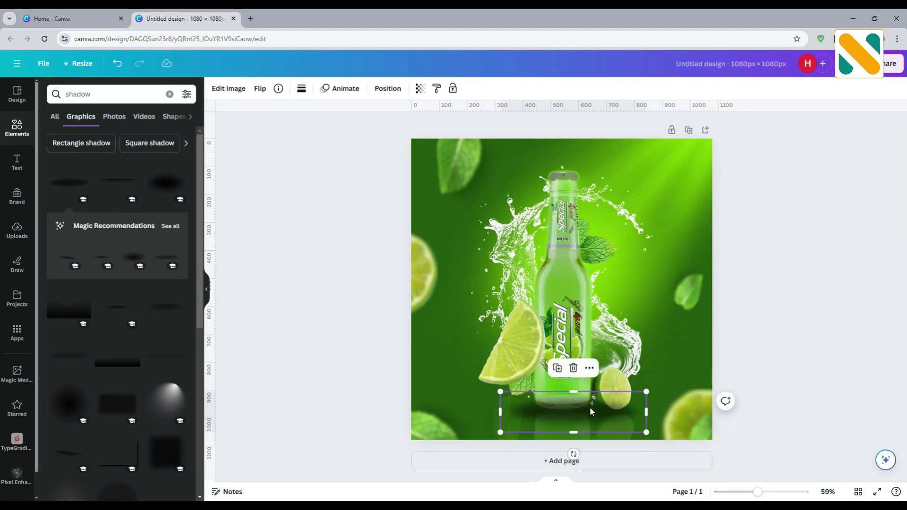
pyautogui.moveTo(589, 406); pyautogui.dragTo(577, 406)
pyautogui.moveTo(634, 391); pyautogui.dragTo(656, 386)
pyautogui.moveTo(596, 413); pyautogui.dragTo(586, 413)
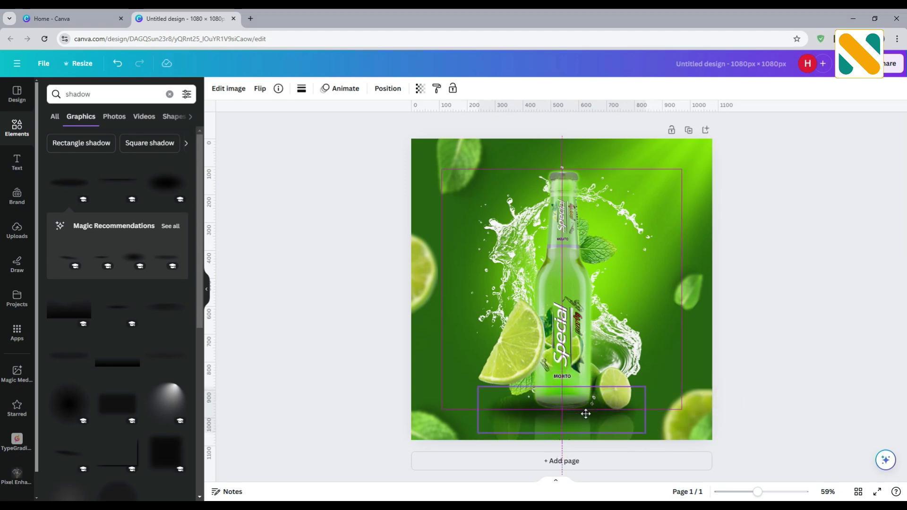
pyautogui.click(420, 89)
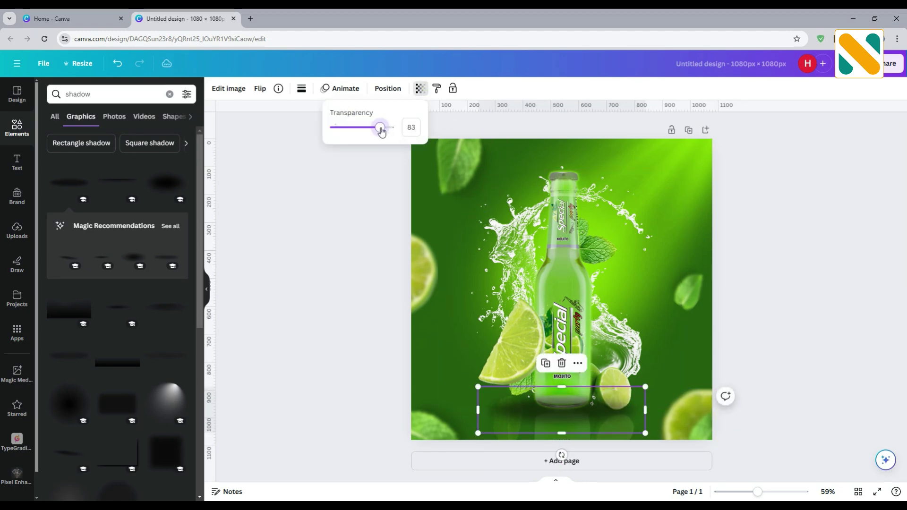
pyautogui.click(369, 263)
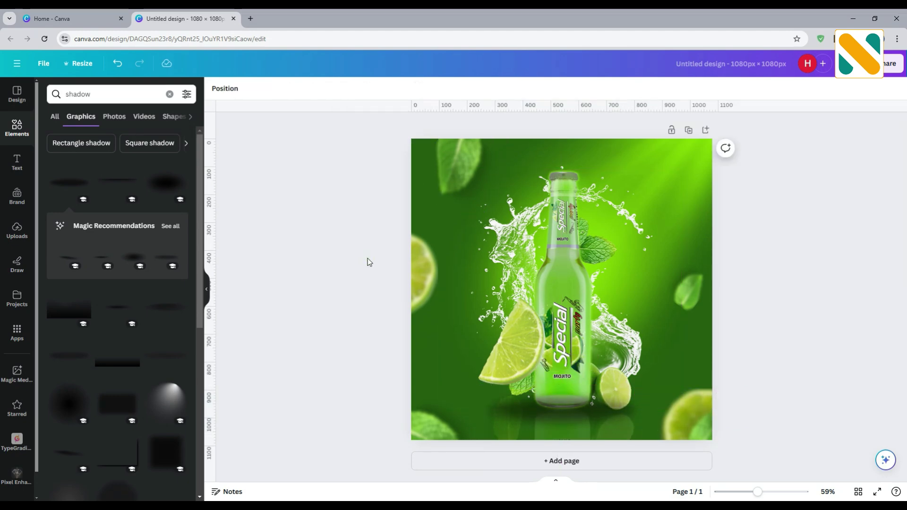
# Add another shadow graphic, shrink it, rotate it about 50°, and fade it to transparency 18.
pyautogui.click(169, 183)
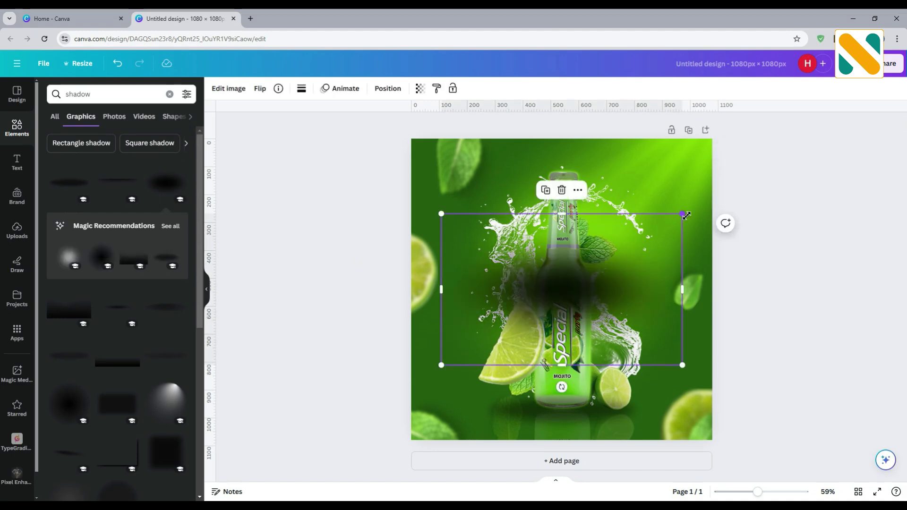
pyautogui.moveTo(685, 216); pyautogui.dragTo(533, 369)
pyautogui.moveTo(522, 407); pyautogui.dragTo(557, 399)
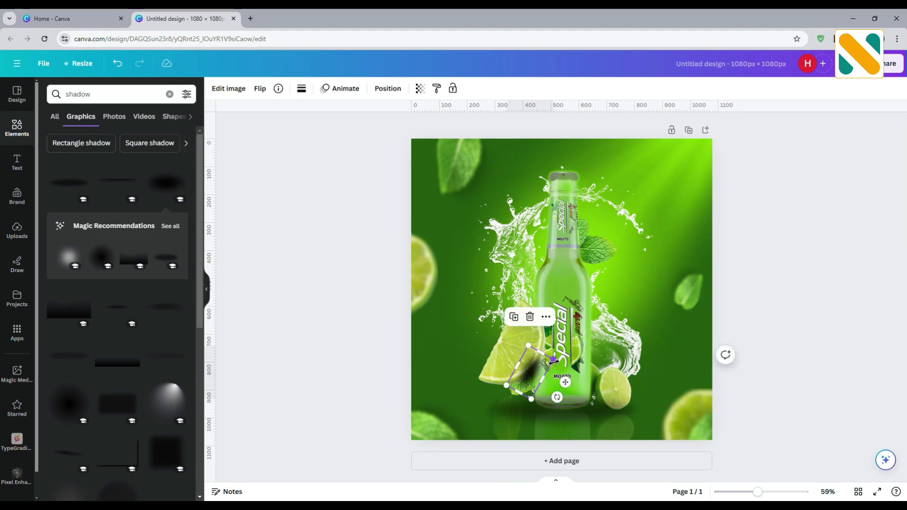
pyautogui.moveTo(553, 360); pyautogui.dragTo(559, 357)
pyautogui.click(420, 88)
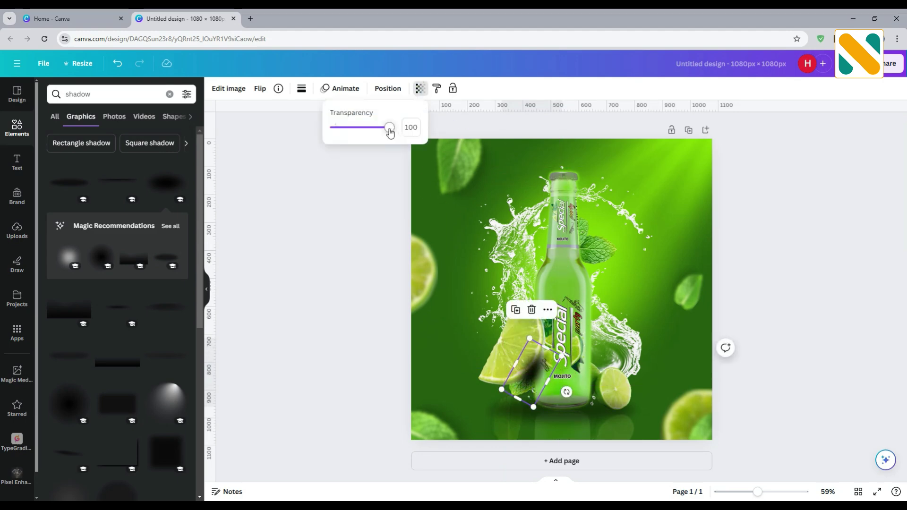
pyautogui.moveTo(389, 128); pyautogui.dragTo(344, 128)
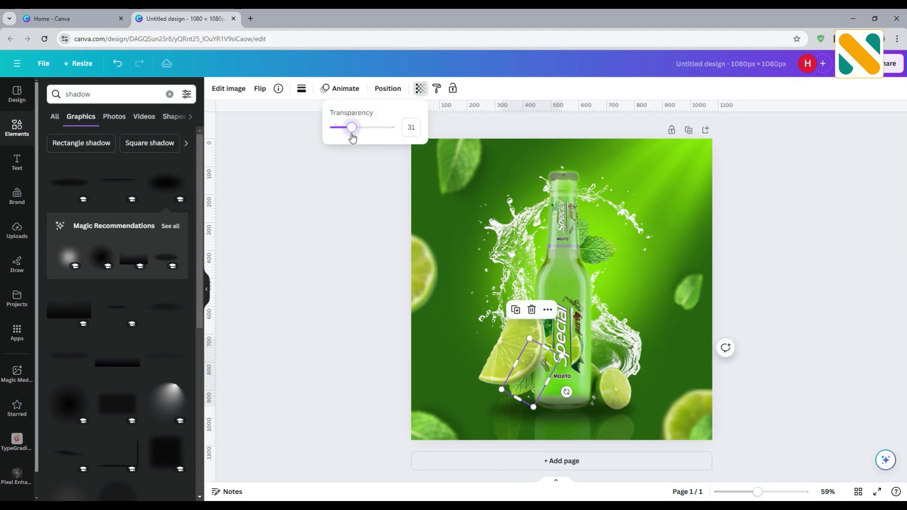
pyautogui.click(342, 326)
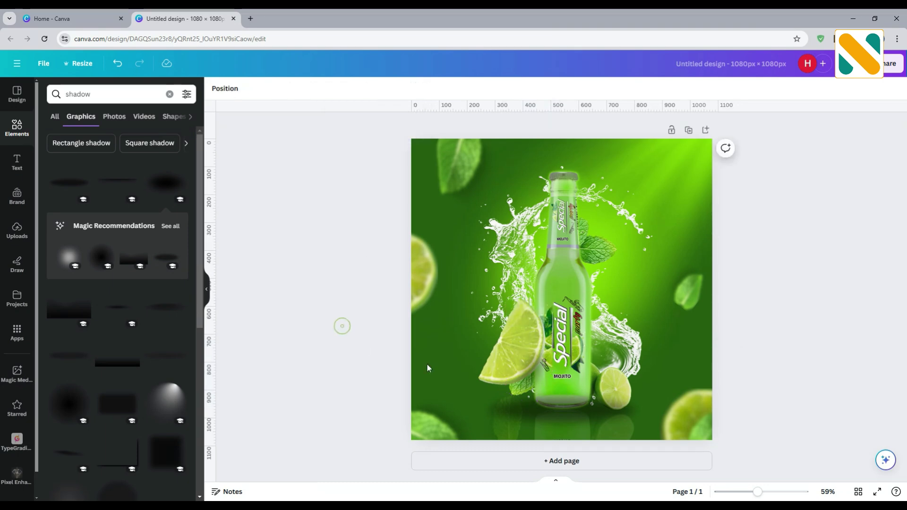
# Move and rotate the faint shadow behind the small lime, settling it beside the bottle neck.
pyautogui.click(538, 374)
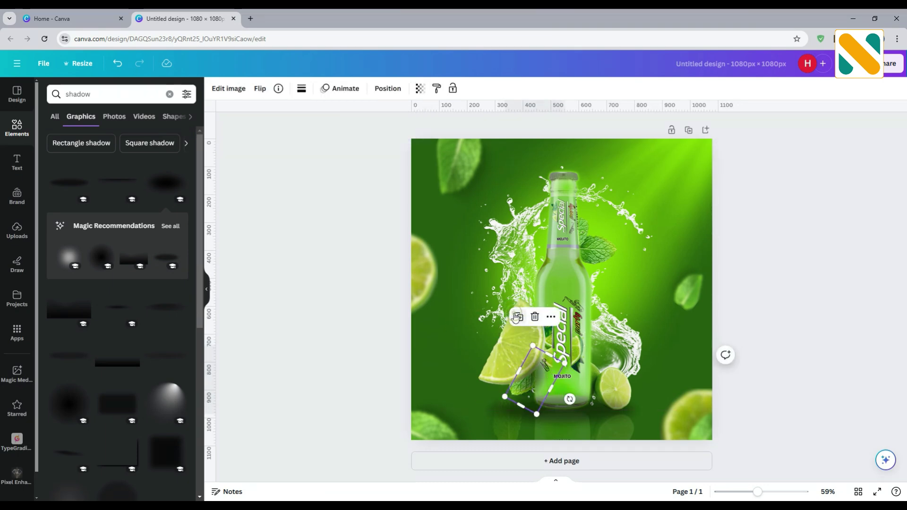
pyautogui.moveTo(537, 373); pyautogui.dragTo(548, 338)
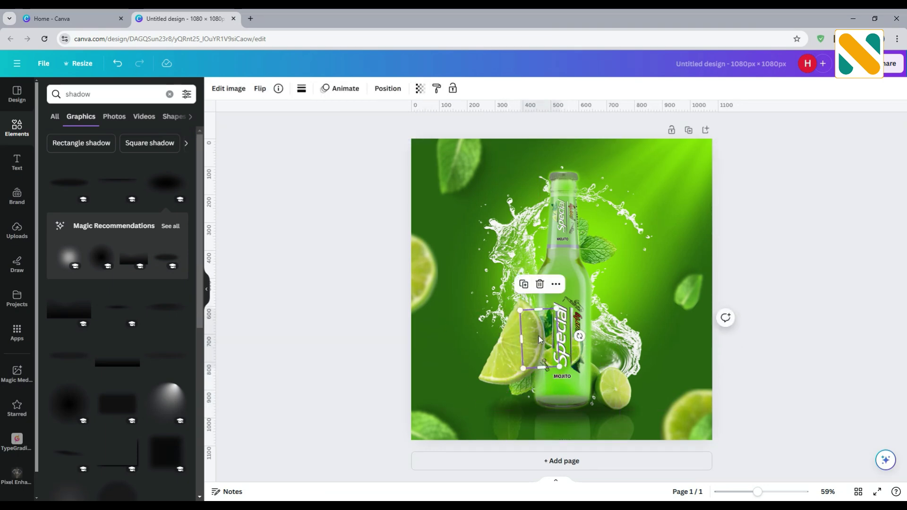
pyautogui.click(417, 89)
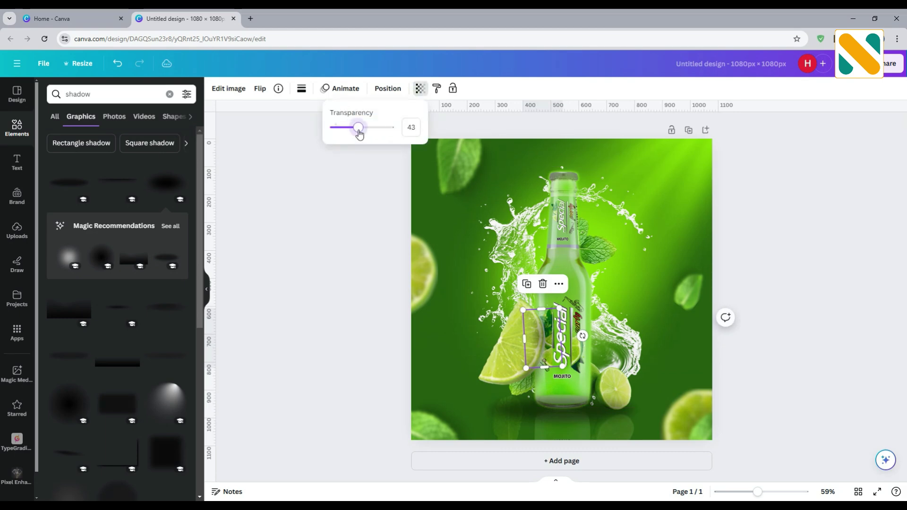
pyautogui.moveTo(543, 335); pyautogui.dragTo(668, 338)
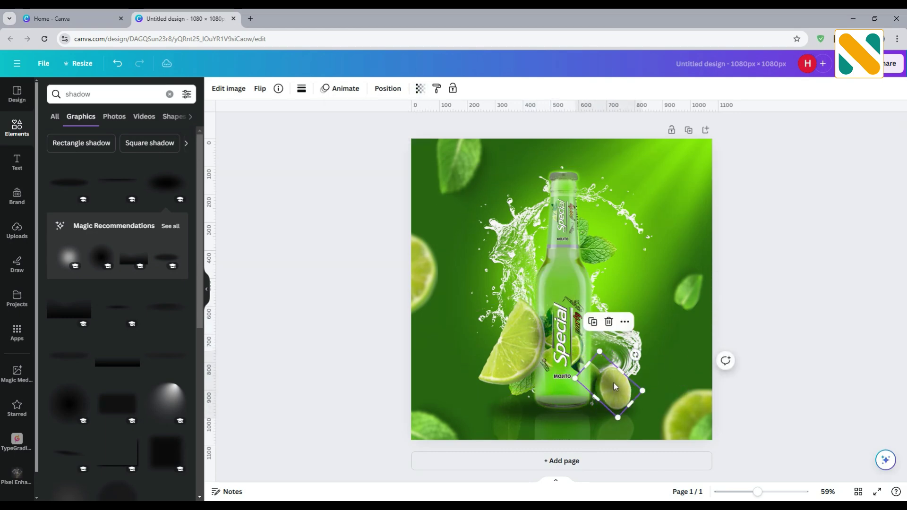
pyautogui.moveTo(613, 381); pyautogui.dragTo(593, 222)
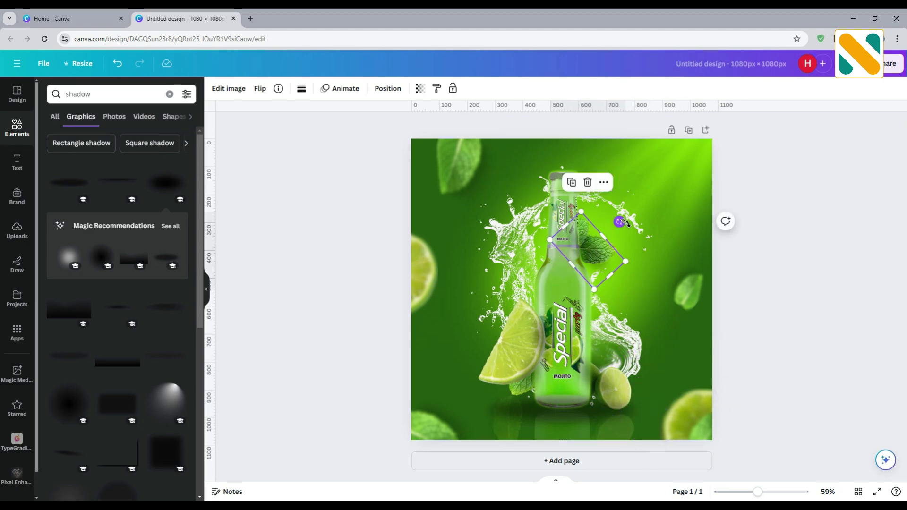
pyautogui.moveTo(624, 279); pyautogui.dragTo(636, 259)
pyautogui.moveTo(591, 236)
pyautogui.mouseDown()
pyautogui.moveTo(587, 248)
pyautogui.moveTo(609, 250)
pyautogui.moveTo(584, 251)
pyautogui.mouseUp()
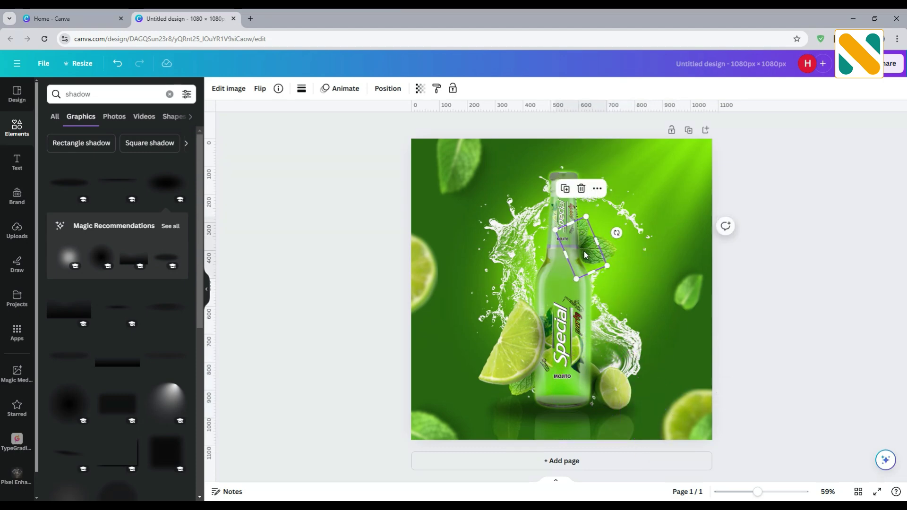
pyautogui.click(341, 244)
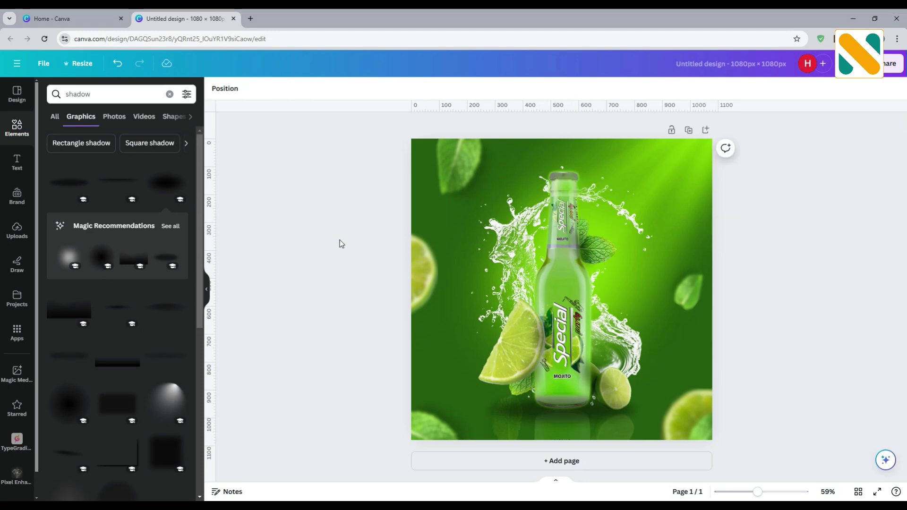
# Add a white 'water fleck' graphic from Elements and stretch it to cover the whole page.
pyautogui.click(109, 94)
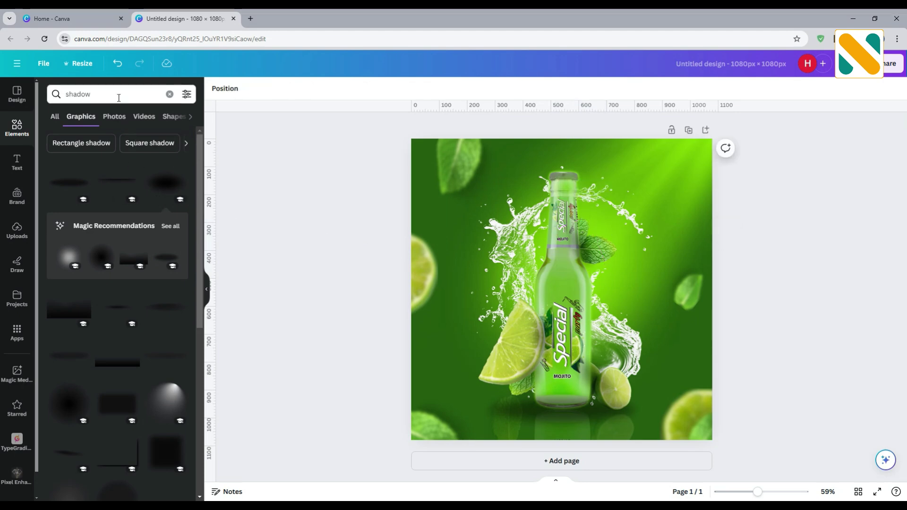
pyautogui.write('wate')
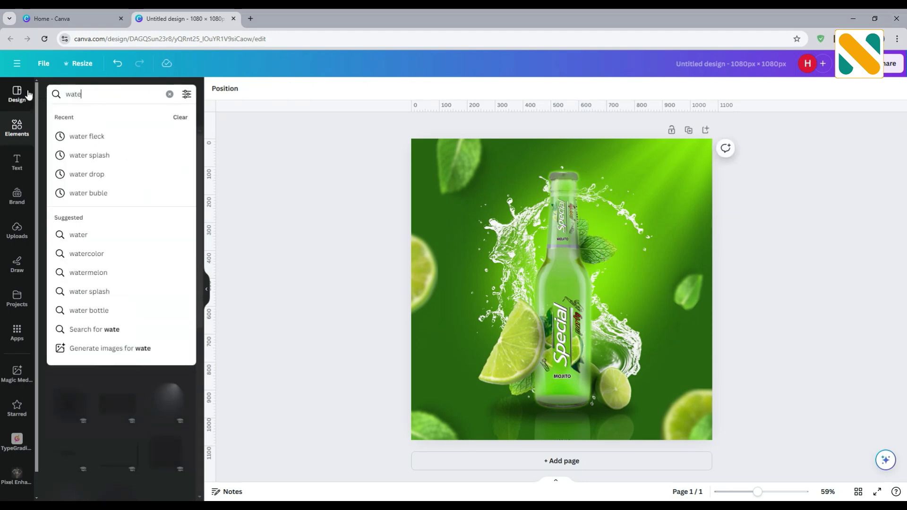
pyautogui.write('r fleck')
pyautogui.press('Return')
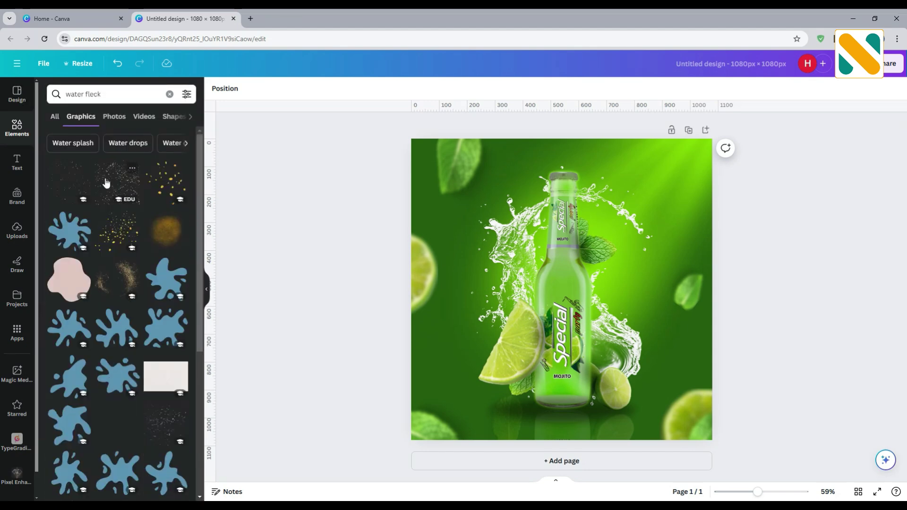
pyautogui.click(106, 182)
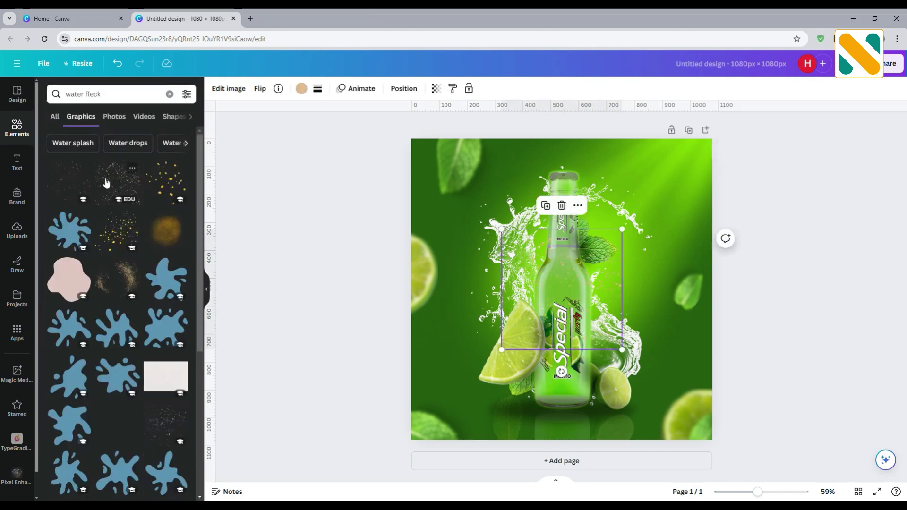
pyautogui.click(301, 89)
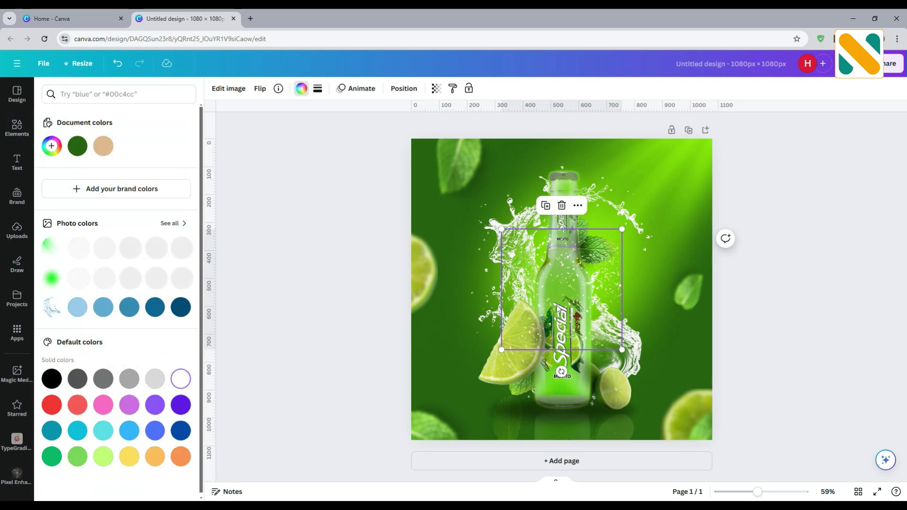
pyautogui.moveTo(564, 303); pyautogui.dragTo(473, 213)
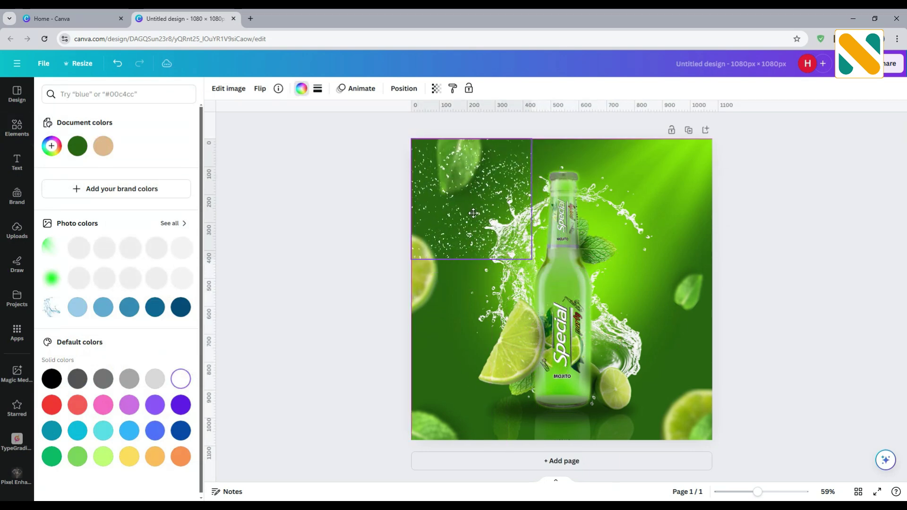
pyautogui.moveTo(531, 259); pyautogui.dragTo(715, 438)
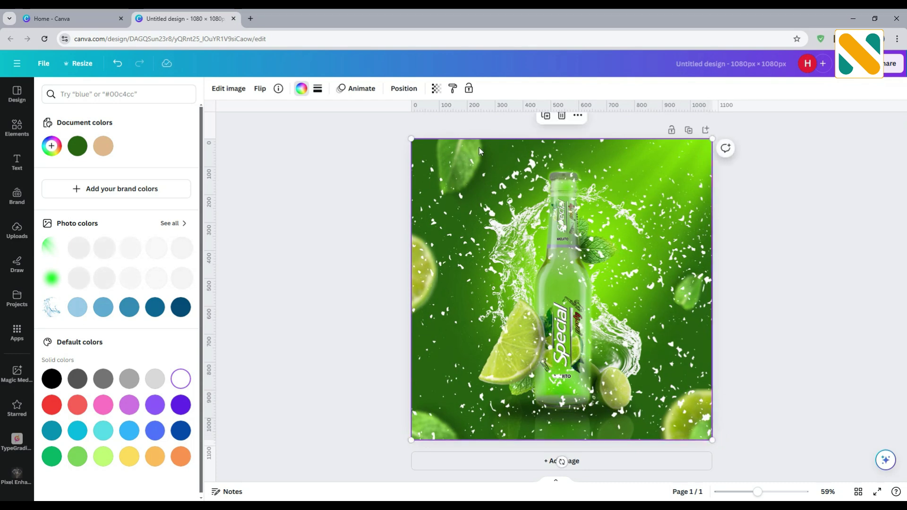
# Lower the flecks' transparency slightly, add a blur, and send them backward behind the bottle.
pyautogui.click(436, 88)
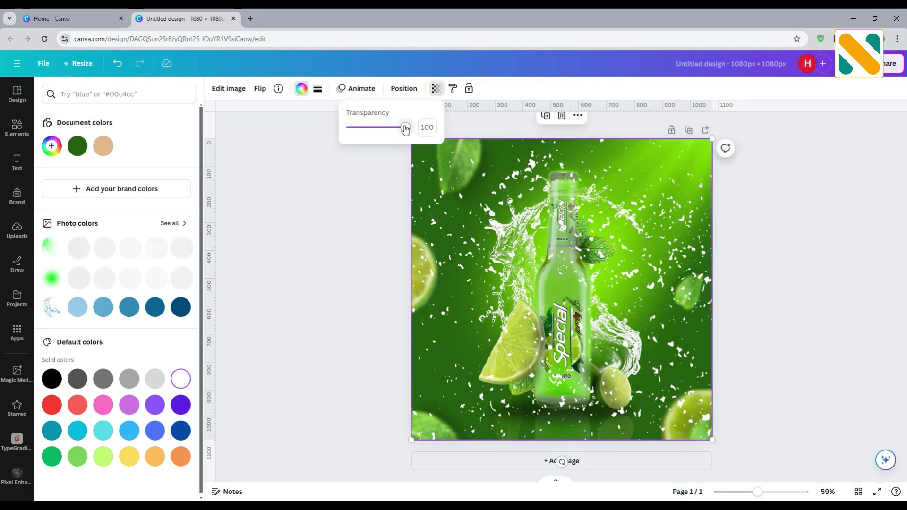
pyautogui.moveTo(405, 127); pyautogui.dragTo(394, 130)
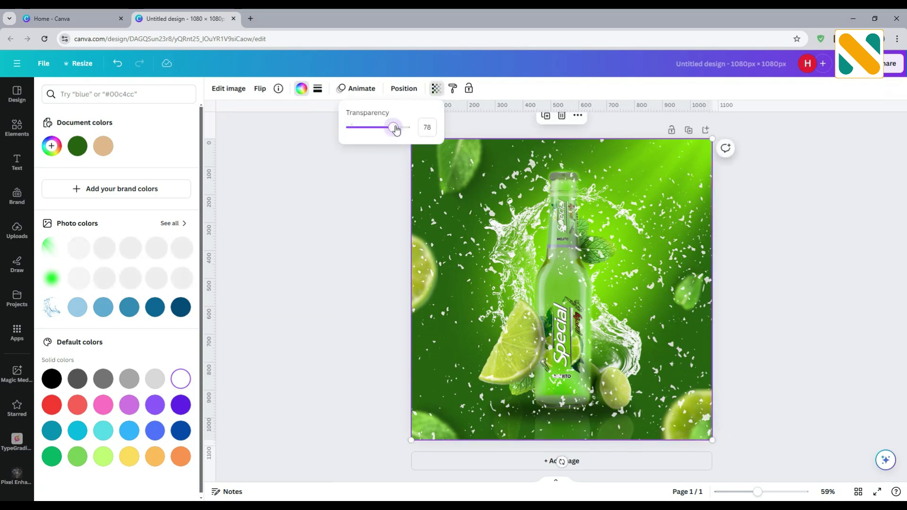
pyautogui.click(237, 91)
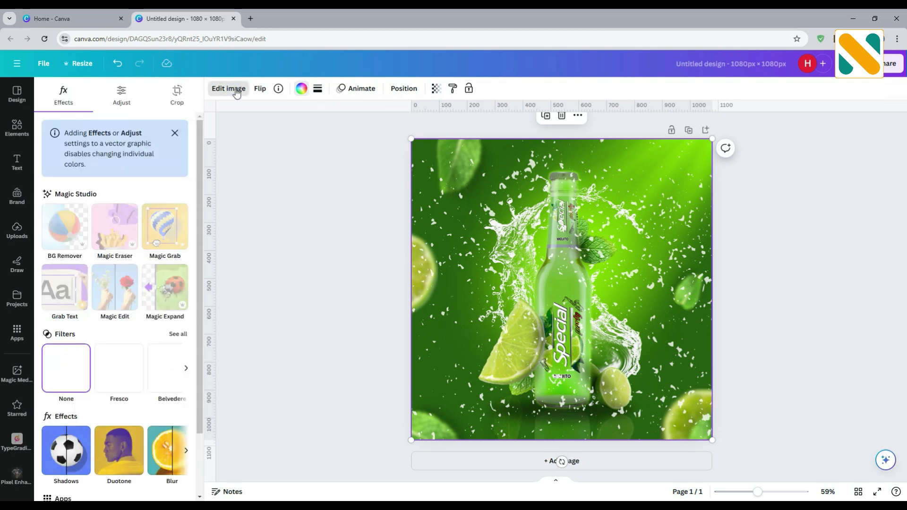
pyautogui.click(171, 443)
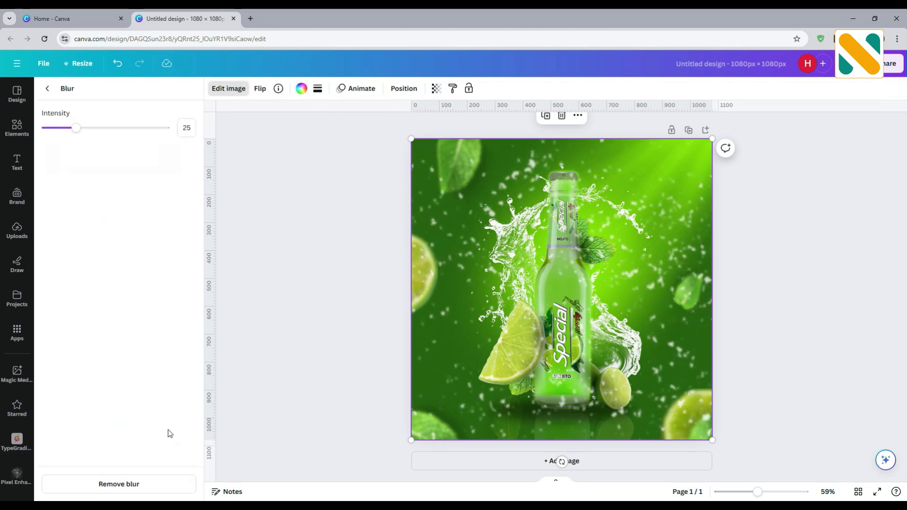
pyautogui.click(187, 134)
pyautogui.write('15')
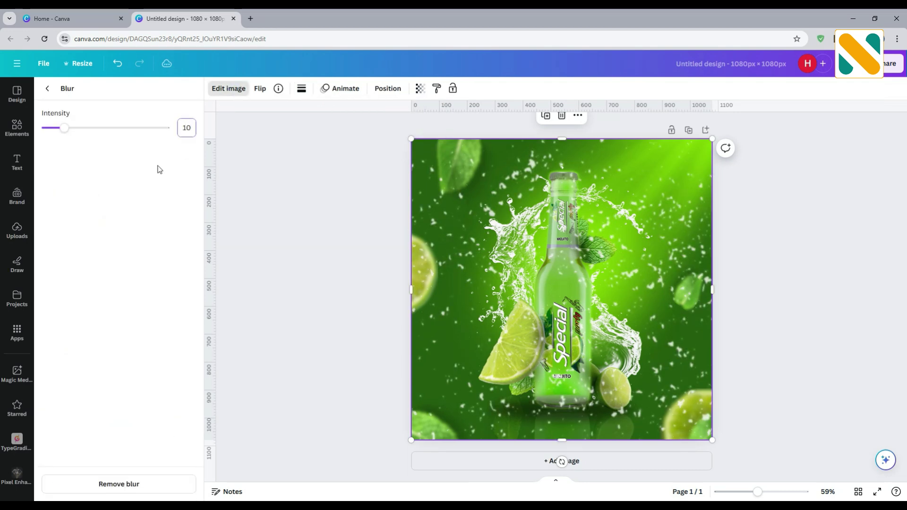
pyautogui.click(49, 90)
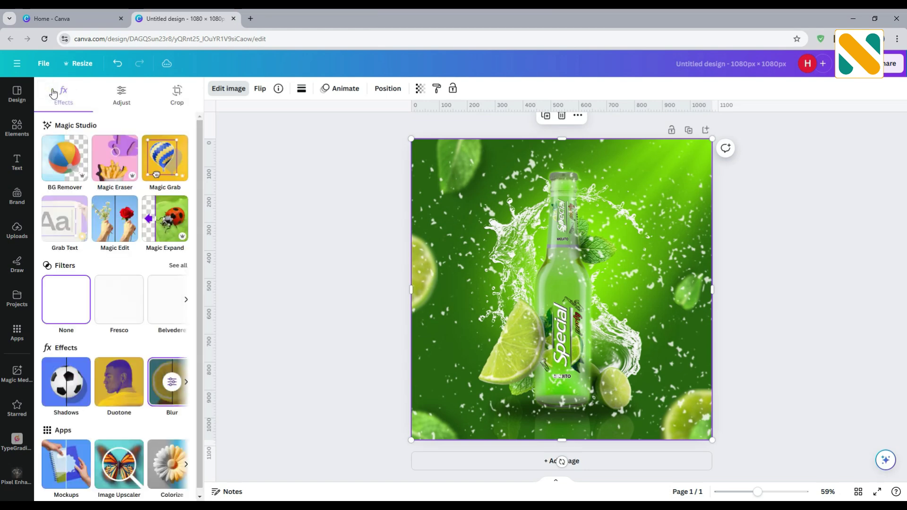
pyautogui.click(389, 90)
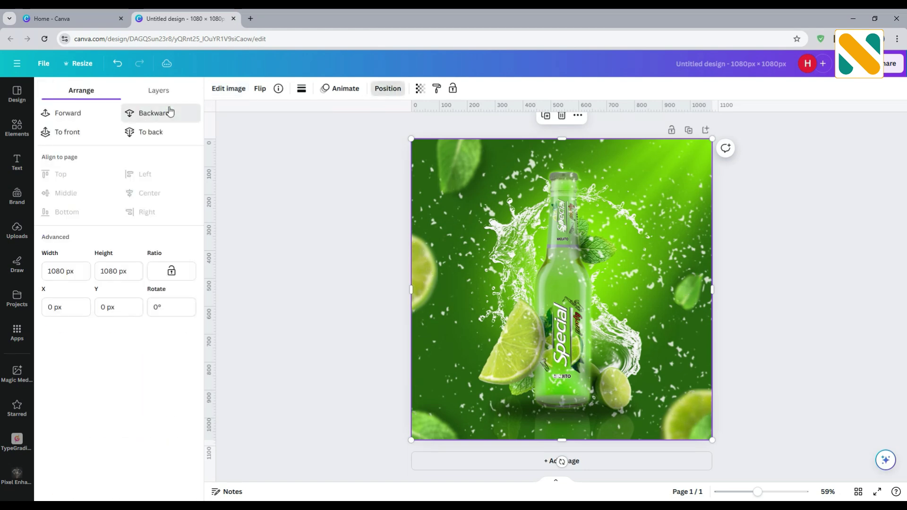
pyautogui.click(170, 112)
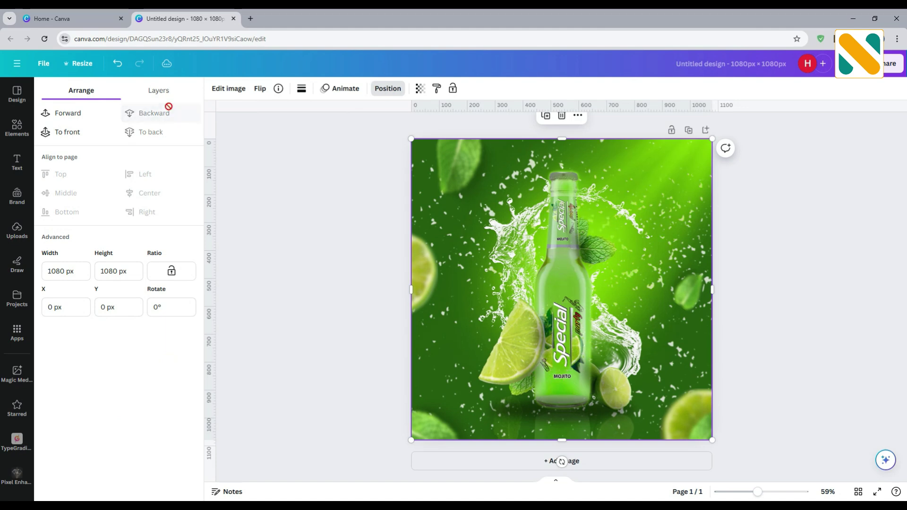
pyautogui.click(264, 146)
# Darken the page background's green document colour to #173D06.
pyautogui.click(264, 148)
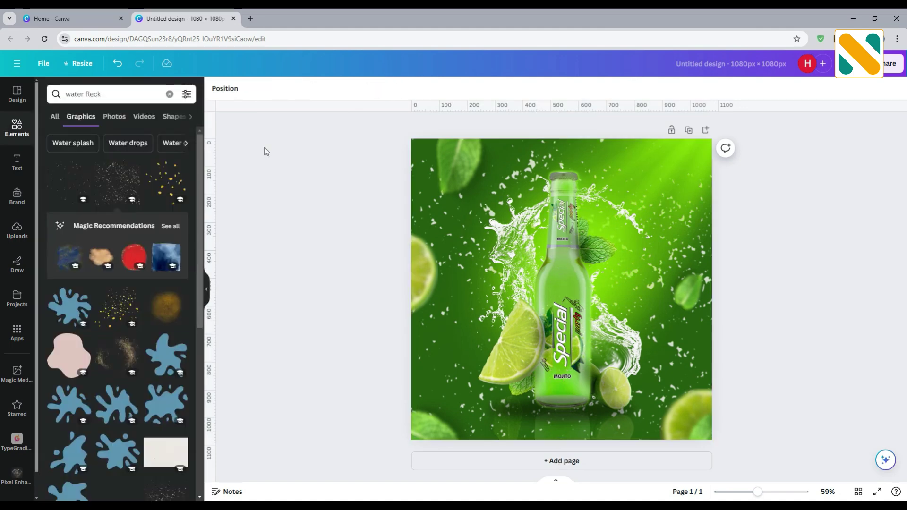
pyautogui.click(415, 147)
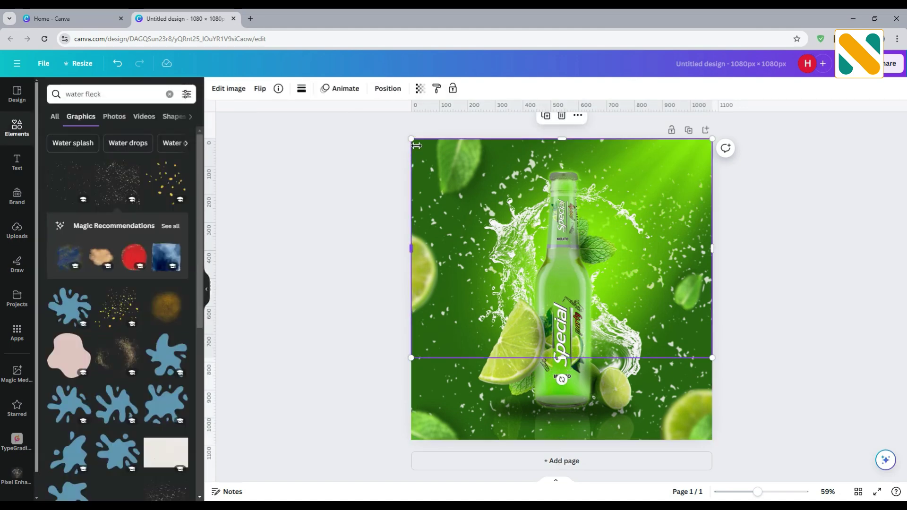
pyautogui.click(416, 150)
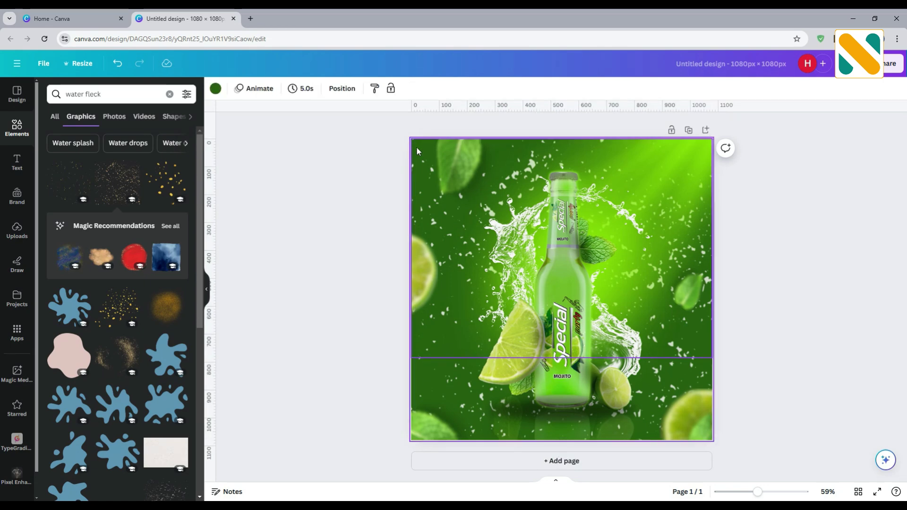
pyautogui.click(220, 93)
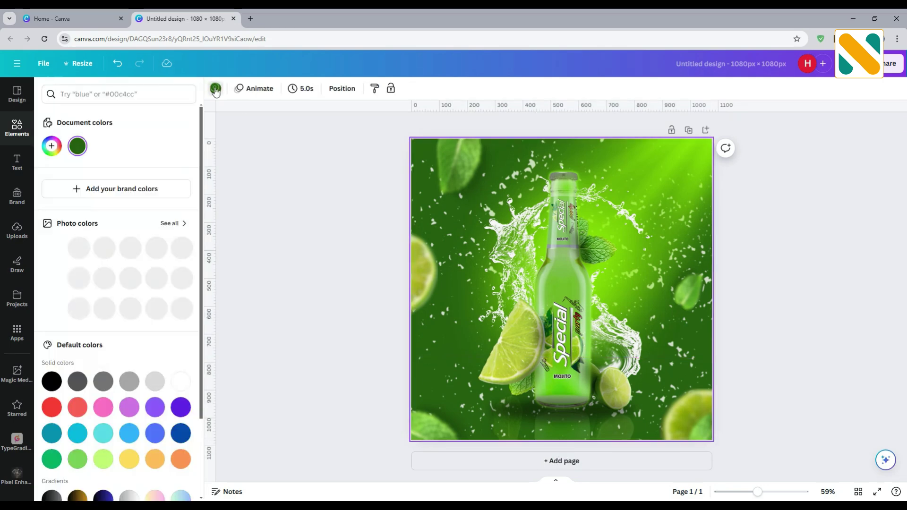
pyautogui.click(78, 146)
pyautogui.moveTo(163, 228); pyautogui.dragTo(168, 231)
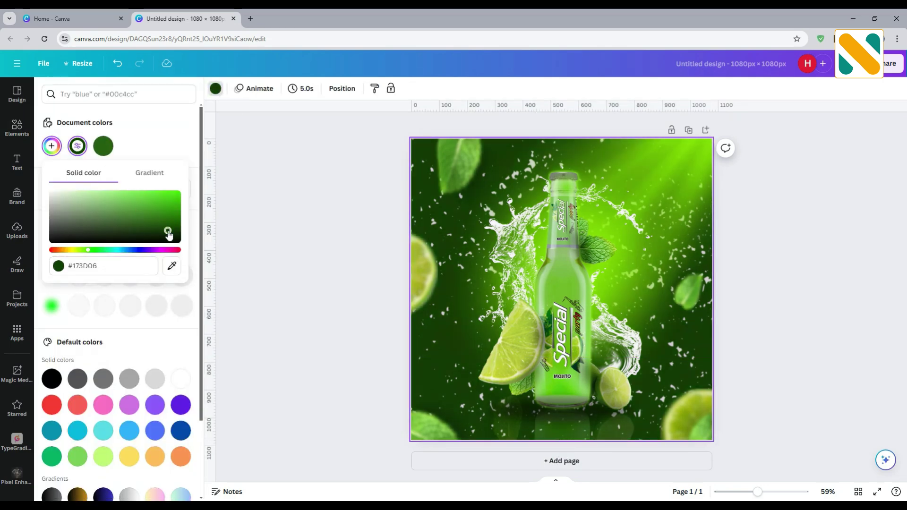
pyautogui.click(282, 179)
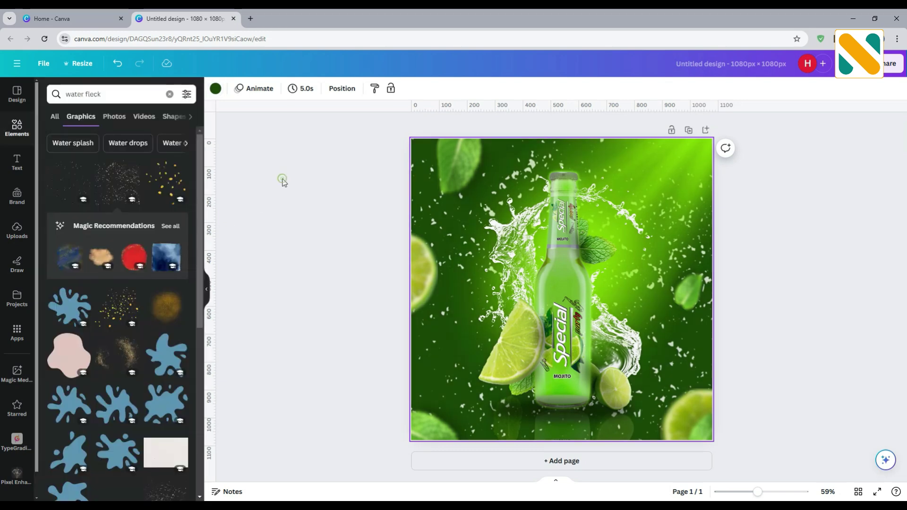
pyautogui.click(604, 476)
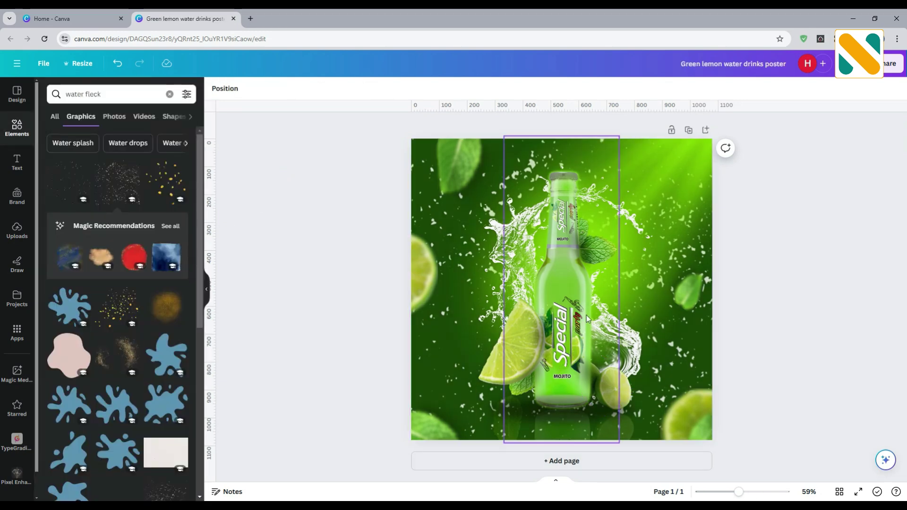
pyautogui.click(575, 299)
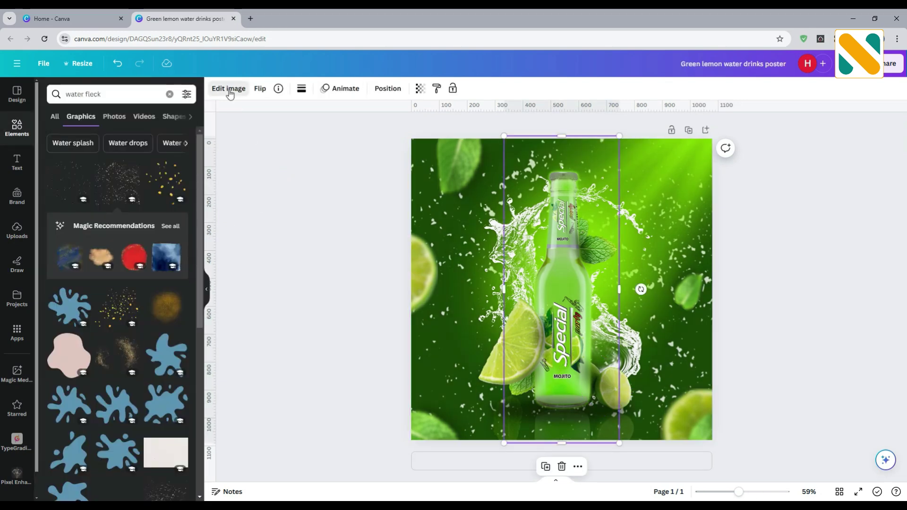